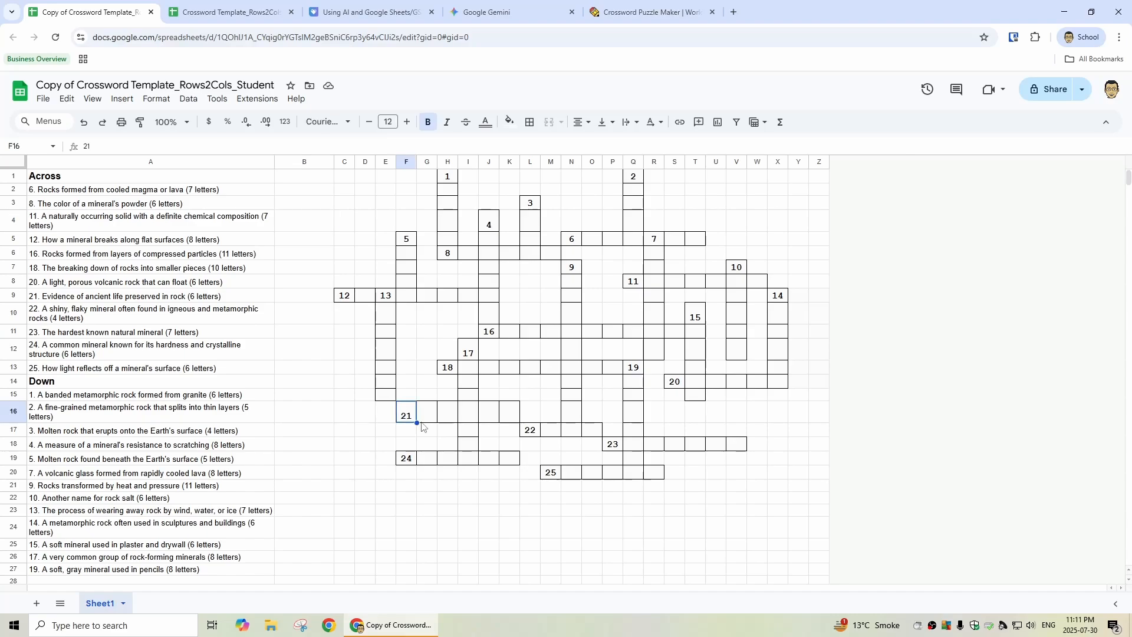
Step: Fill in the answer "fossil" for 21 Across, one letter per cell starting at F16
{"action": "type", "text": "f"}
{"action": "key", "text": "Tab"}
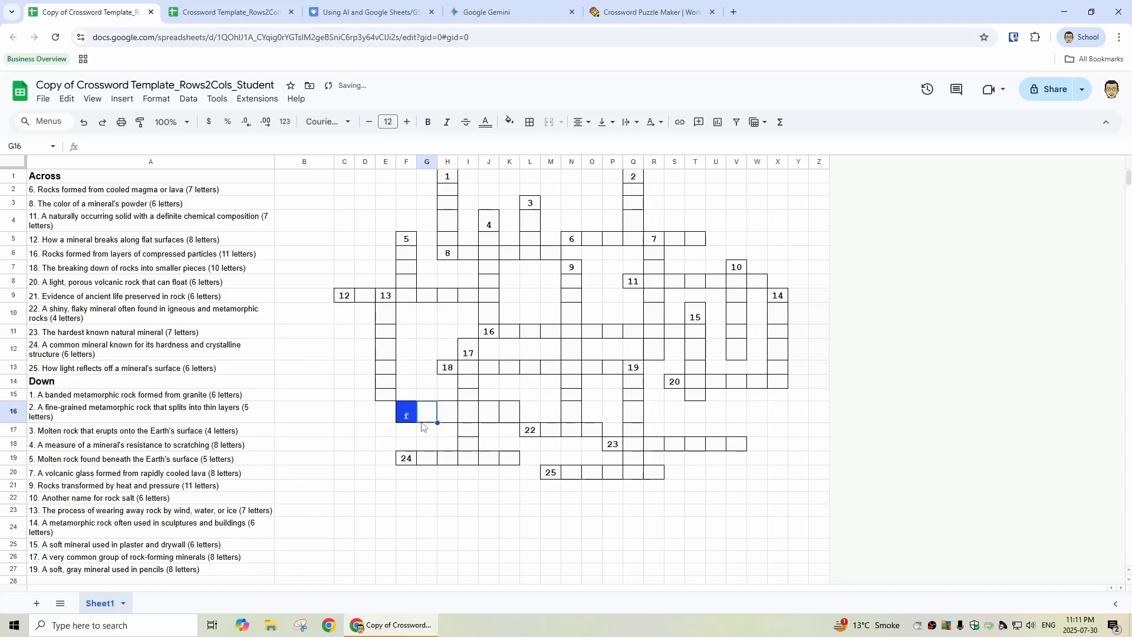
{"action": "type", "text": "o"}
{"action": "key", "text": "Tab"}
{"action": "type", "text": "s"}
{"action": "key", "text": "Tab"}
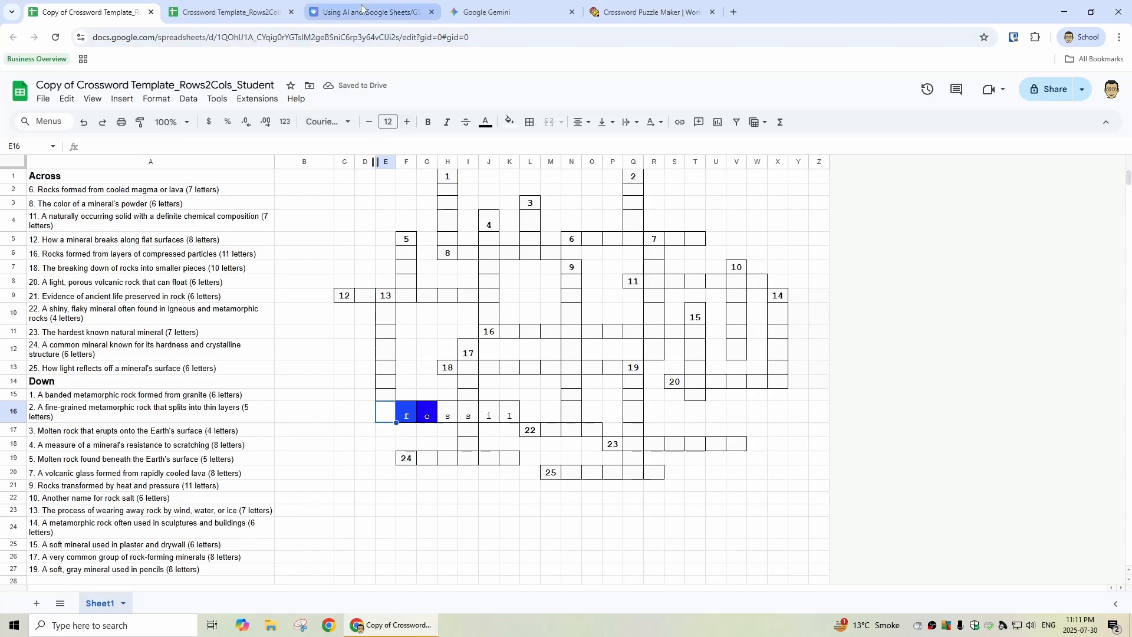
{"action": "left_click", "coordinate": [334, 14]}
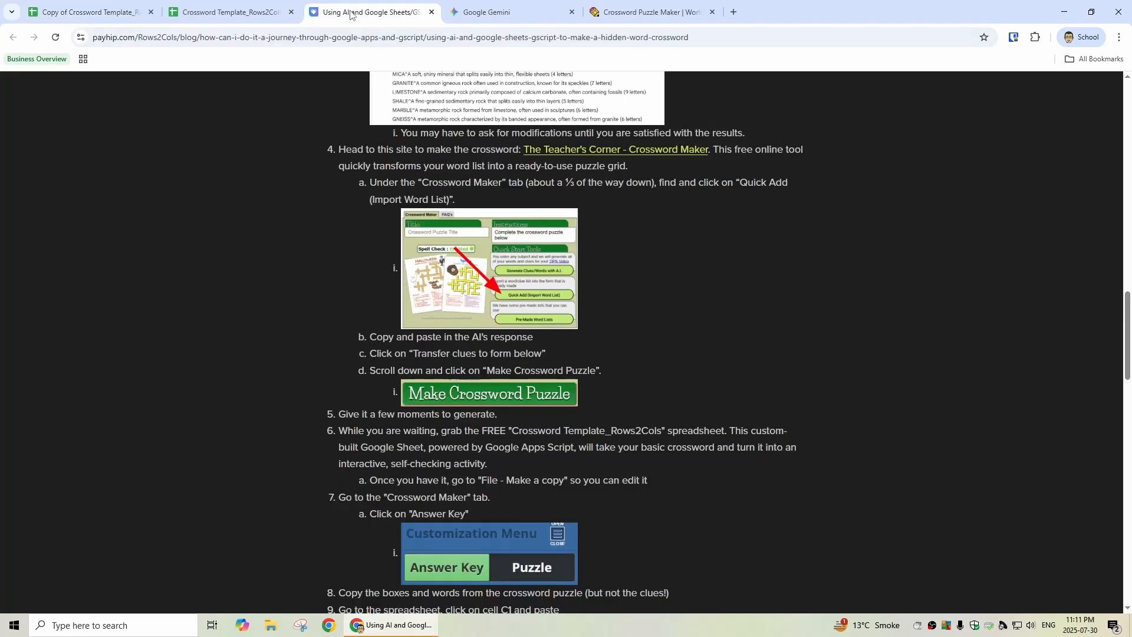
{"action": "left_click", "coordinate": [240, 13]}
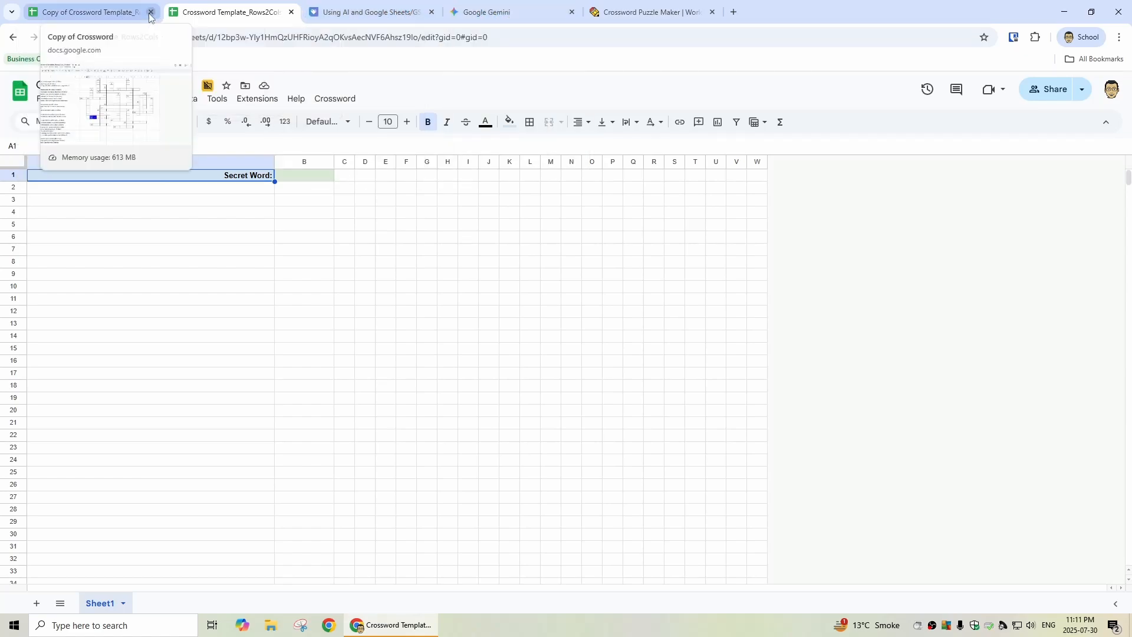
{"action": "left_click", "coordinate": [83, 13]}
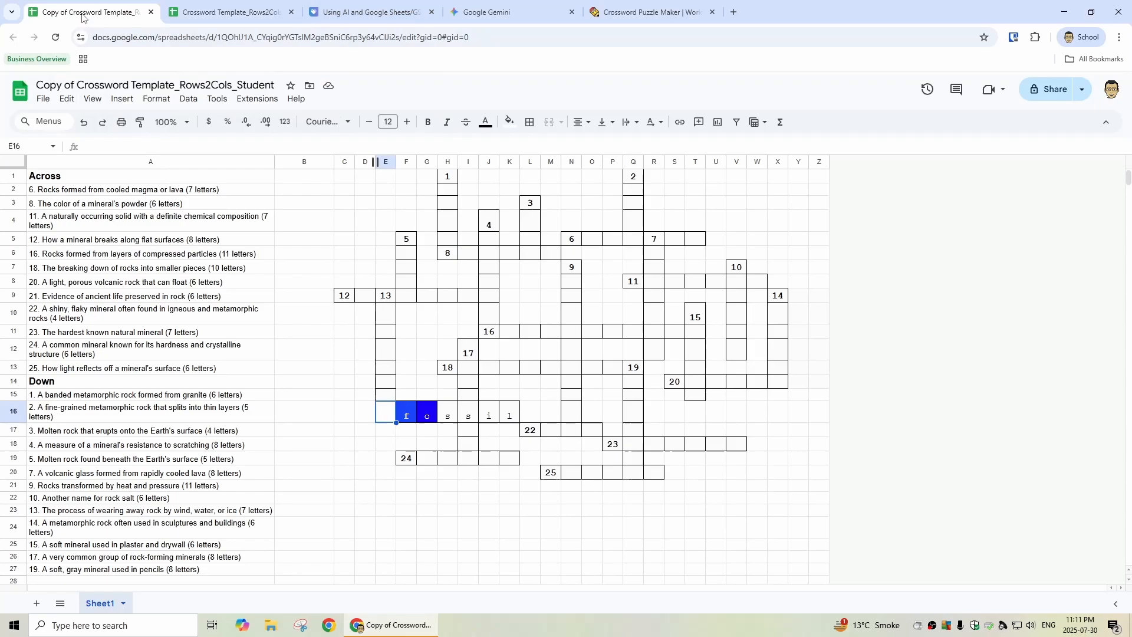
Step: Move the "Copy of Crossword Template_Rows2Cols_Student" spreadsheet to trash and close it
{"action": "left_click", "coordinate": [44, 99]}
{"action": "left_click", "coordinate": [117, 331]}
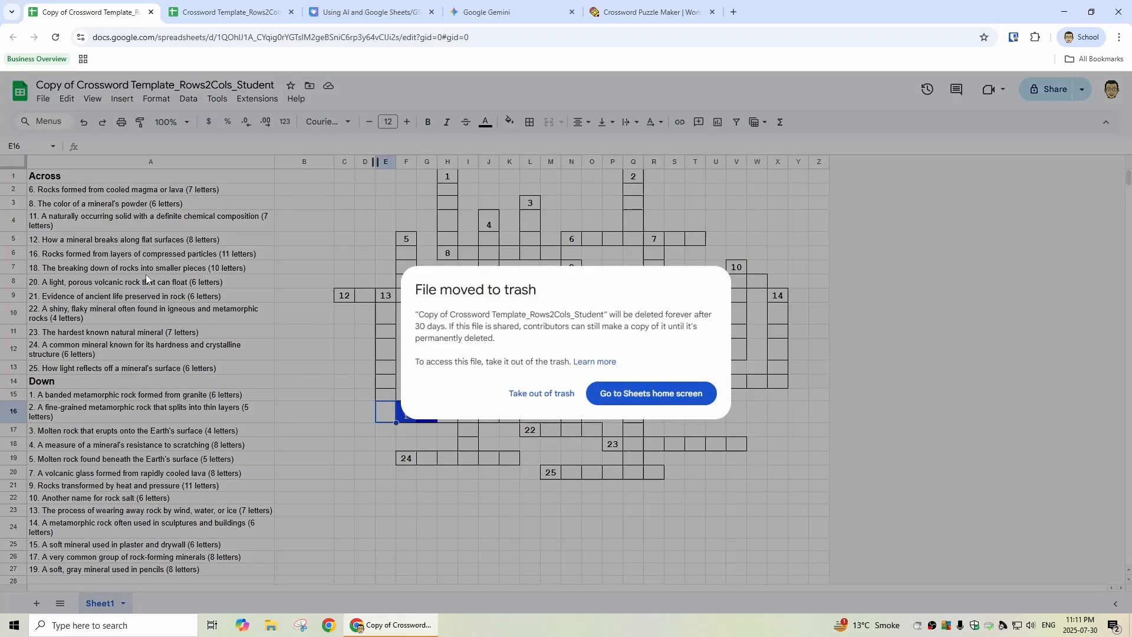
{"action": "left_click", "coordinate": [238, 14]}
{"action": "left_click", "coordinate": [149, 14]}
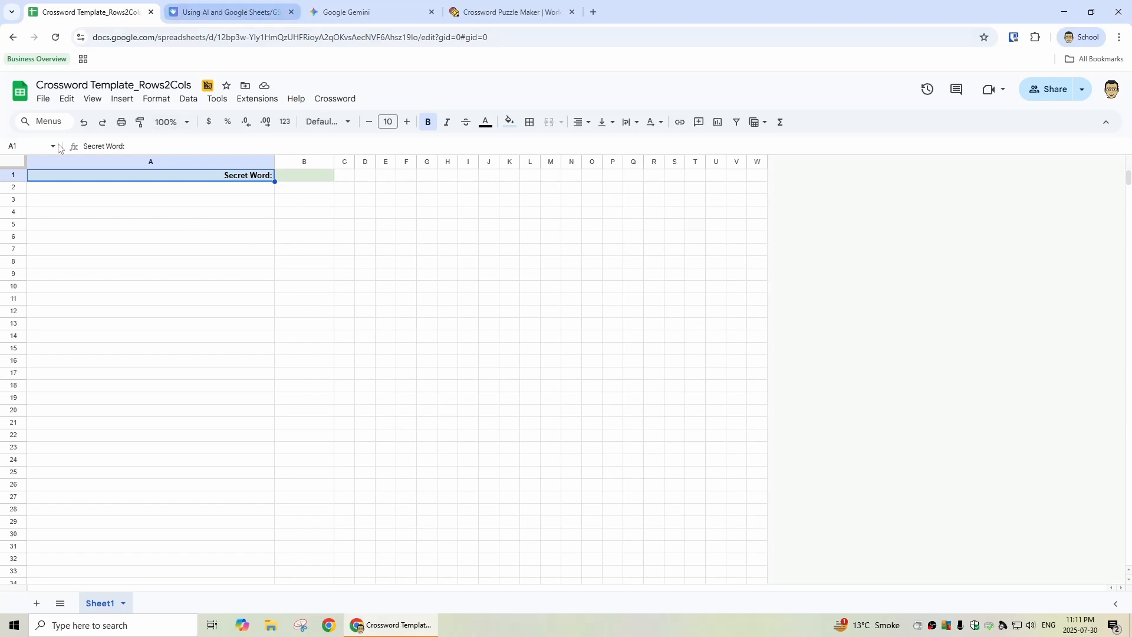
Step: Make a copy of the Crossword Template_Rows2Cols spreadsheet under its suggested name and close the original template
{"action": "left_click", "coordinate": [44, 103]}
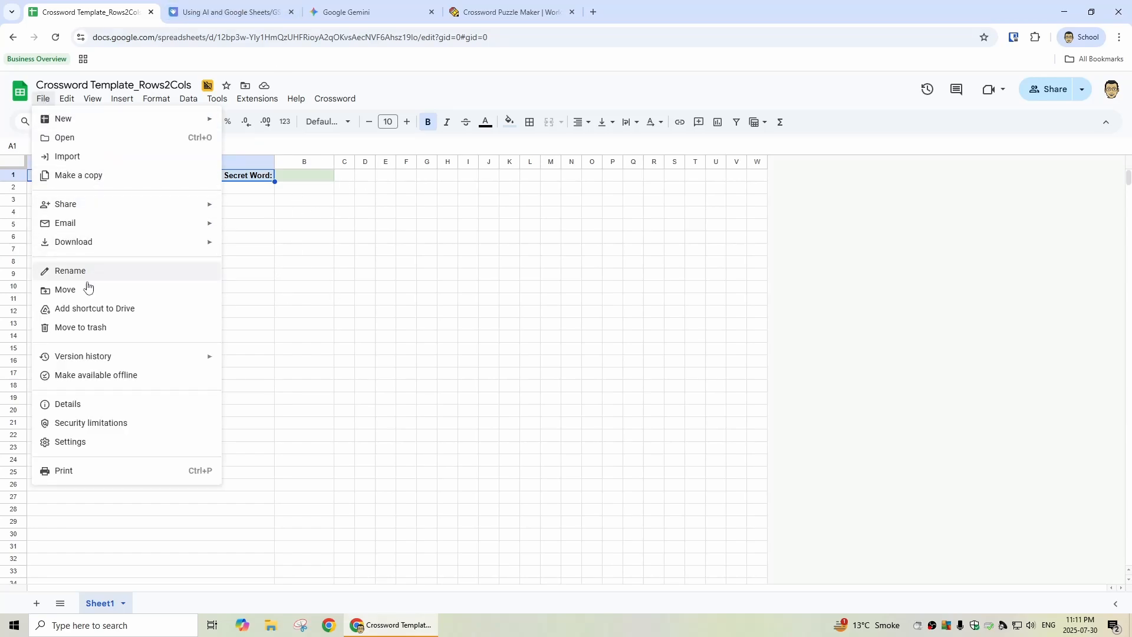
{"action": "left_click", "coordinate": [81, 176]}
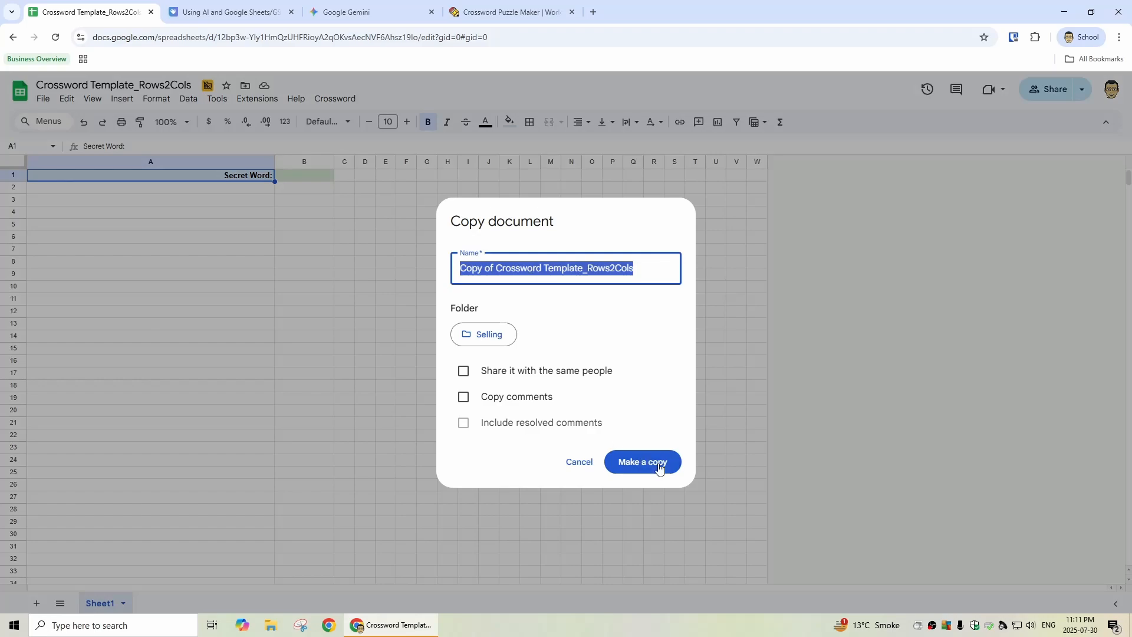
{"action": "left_click", "coordinate": [652, 511]}
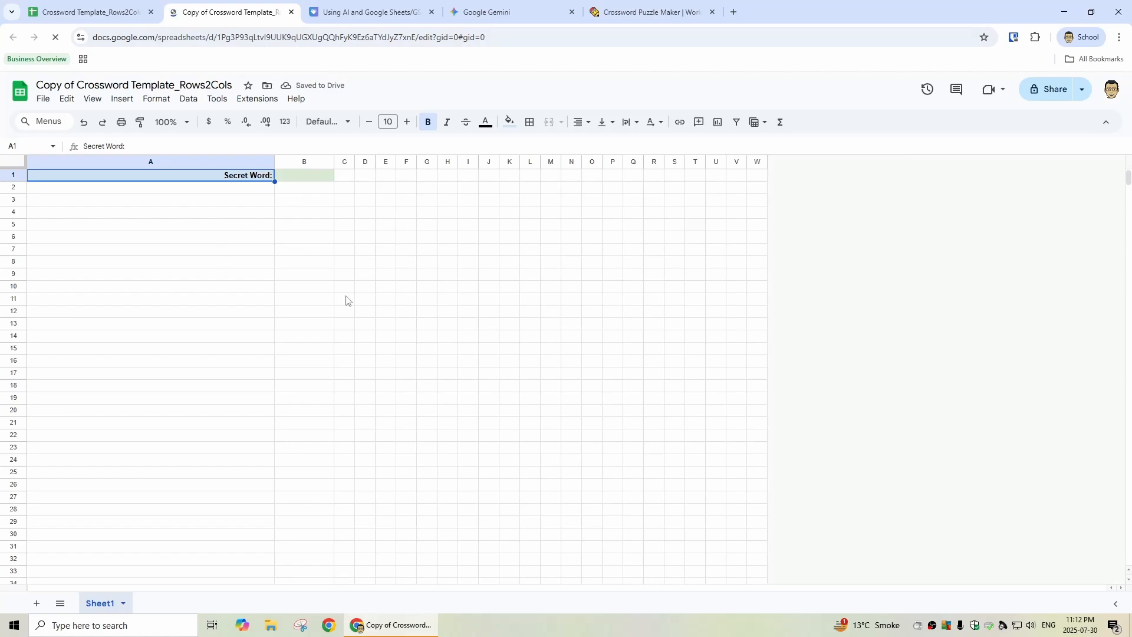
{"action": "left_click", "coordinate": [151, 13]}
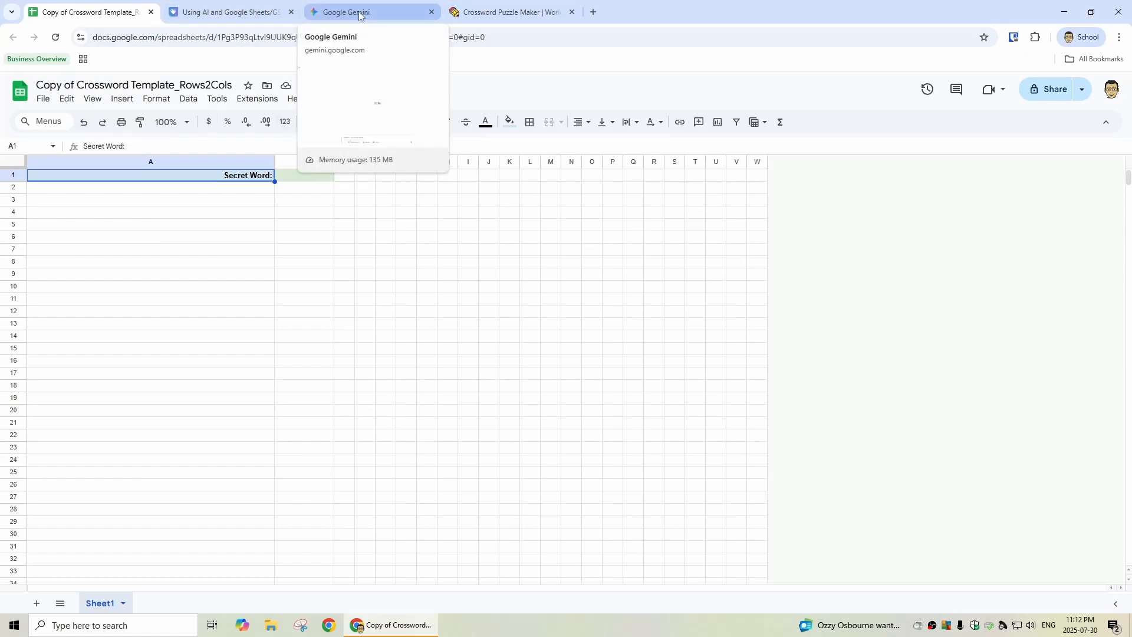
Step: Review the crossword prompt template in the blog post, including its example version, word^clue format and secret phrase placeholder
{"action": "left_click", "coordinate": [242, 15]}
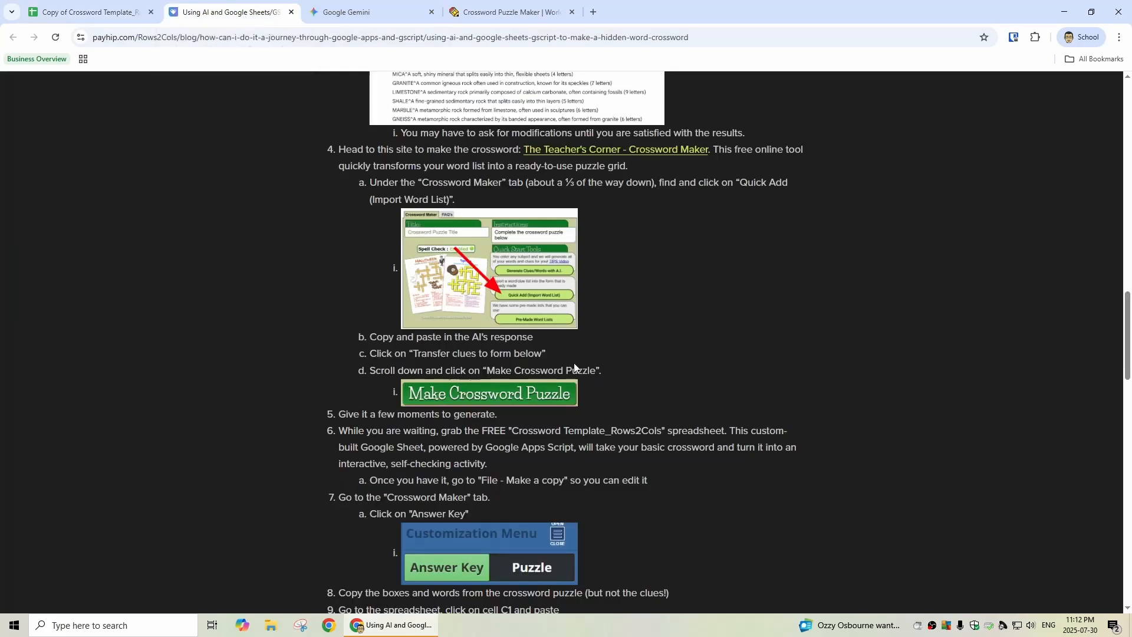
{"action": "scroll", "coordinate": [660, 387], "scroll_direction": "up", "scroll_amount": 10}
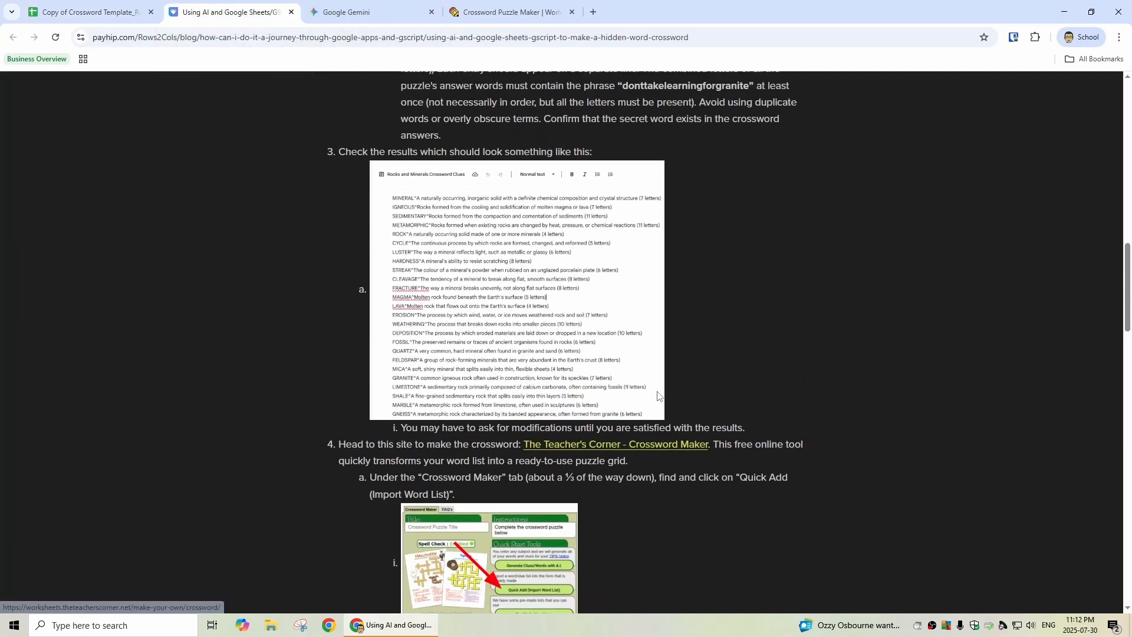
{"action": "scroll", "coordinate": [657, 391], "scroll_direction": "up", "scroll_amount": 3}
{"action": "scroll", "coordinate": [654, 392], "scroll_direction": "down", "scroll_amount": 3}
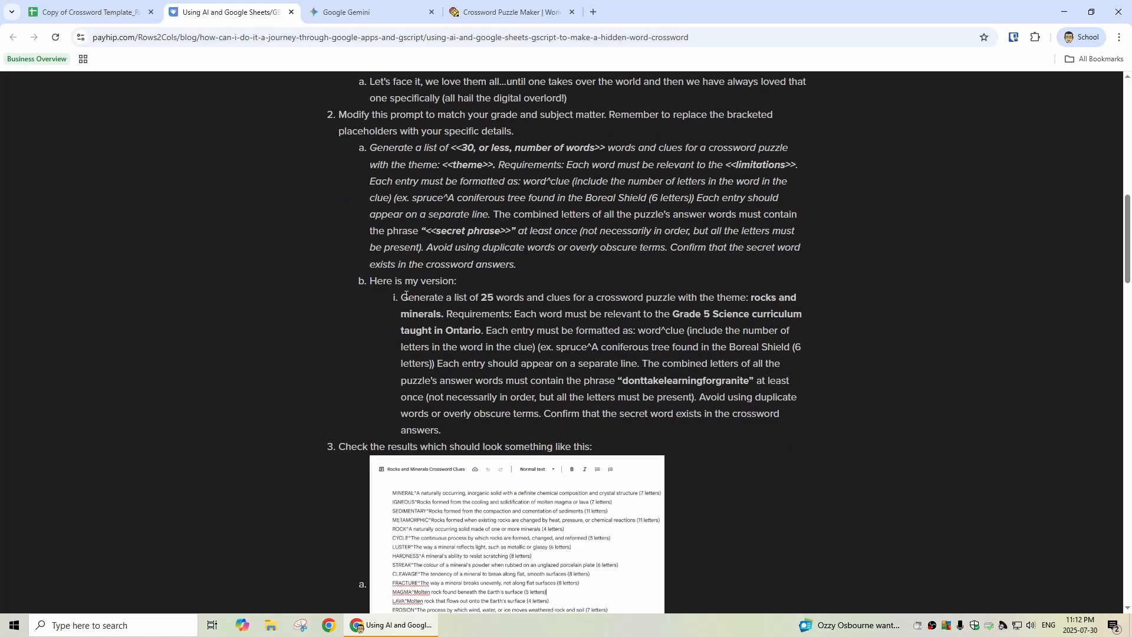
{"action": "left_click_drag", "start_coordinate": [402, 296], "coordinate": [448, 431]}
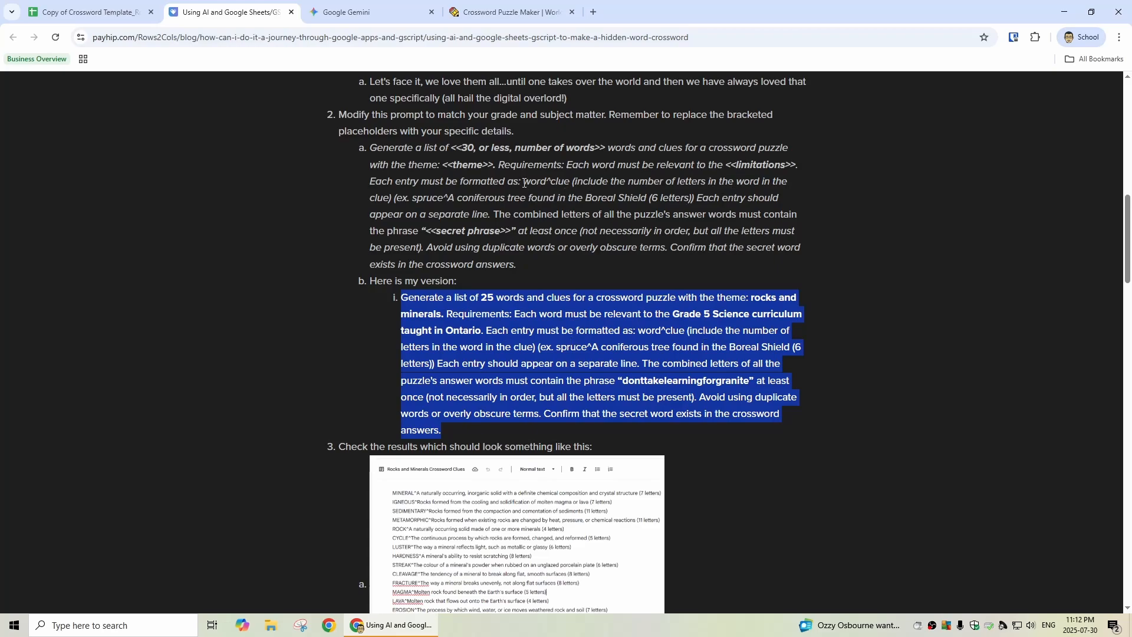
{"action": "left_click_drag", "start_coordinate": [524, 183], "coordinate": [546, 203]}
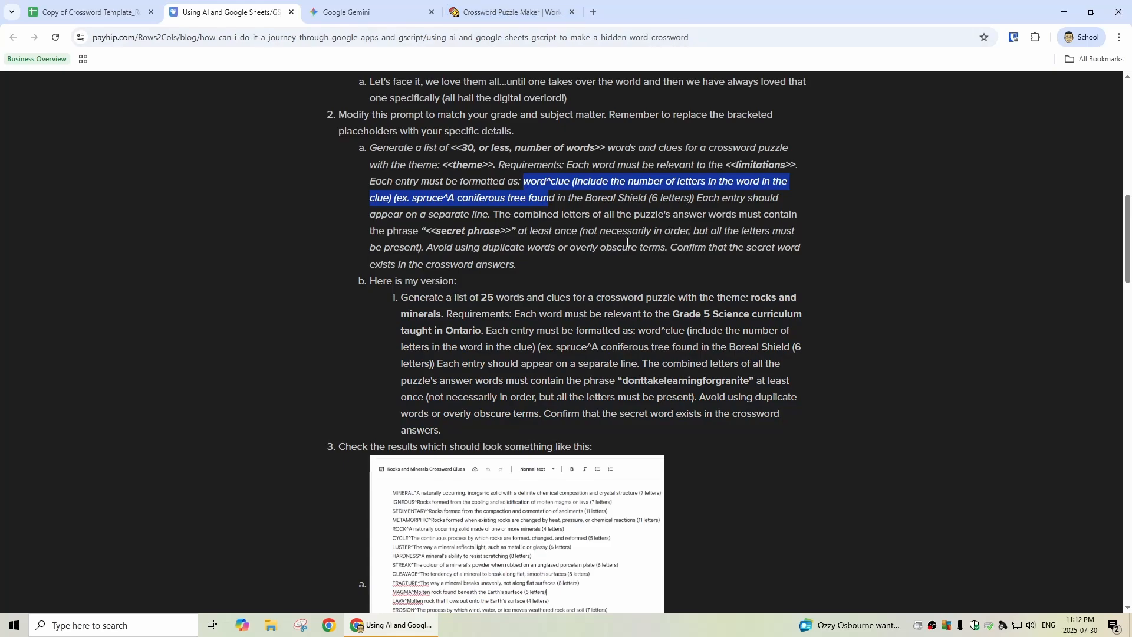
{"action": "left_click_drag", "start_coordinate": [426, 232], "coordinate": [511, 233]}
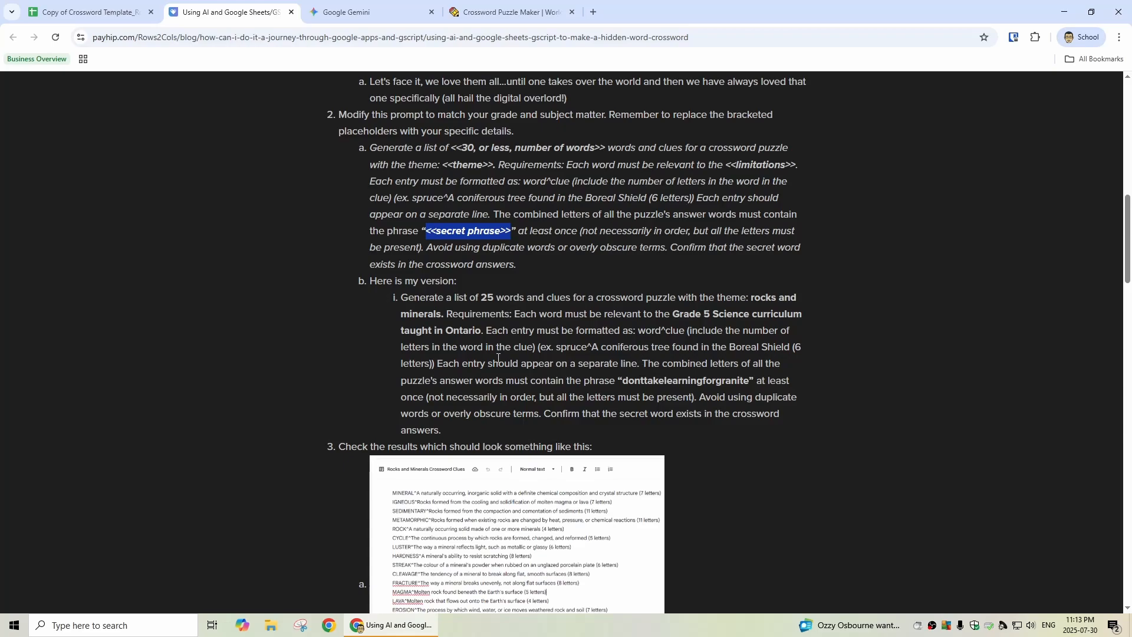
Step: Copy the blog's example prompt for 25 rocks and minerals words and clues into Gemini and submit it
{"action": "triple_click", "coordinate": [401, 299]}
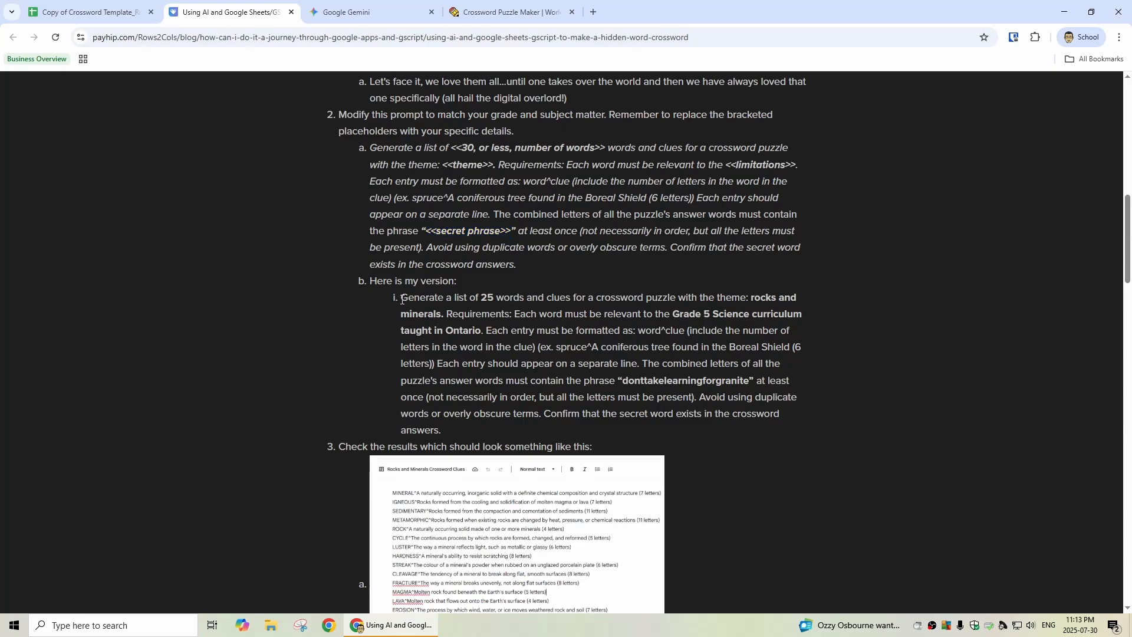
{"action": "left_click", "coordinate": [403, 300]}
{"action": "triple_click", "coordinate": [403, 300]}
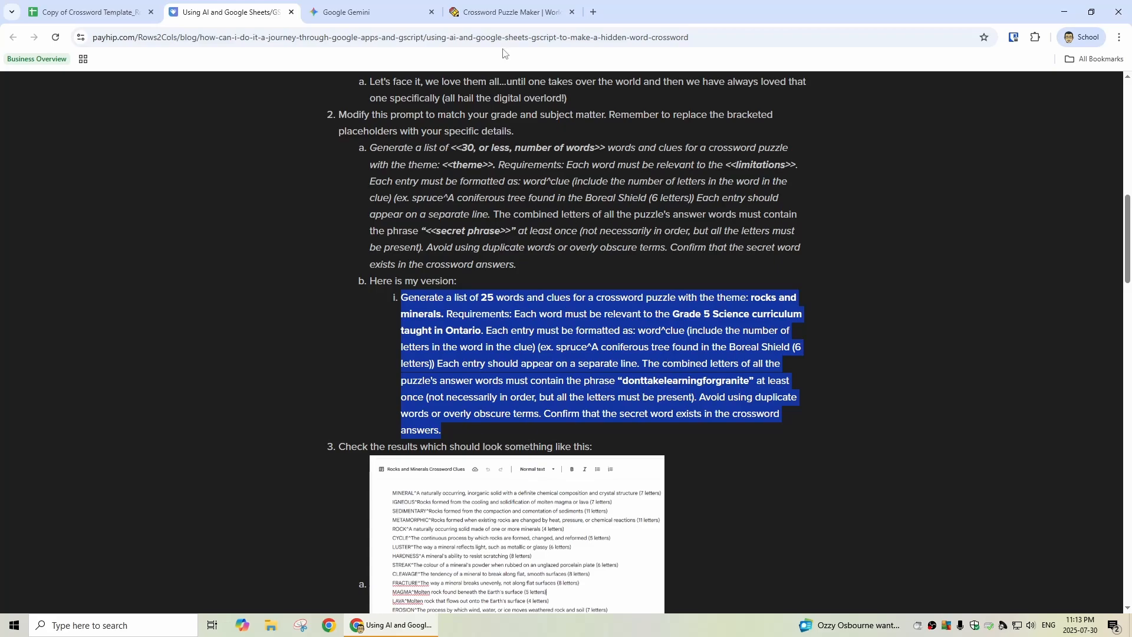
{"action": "left_click", "coordinate": [362, 14]}
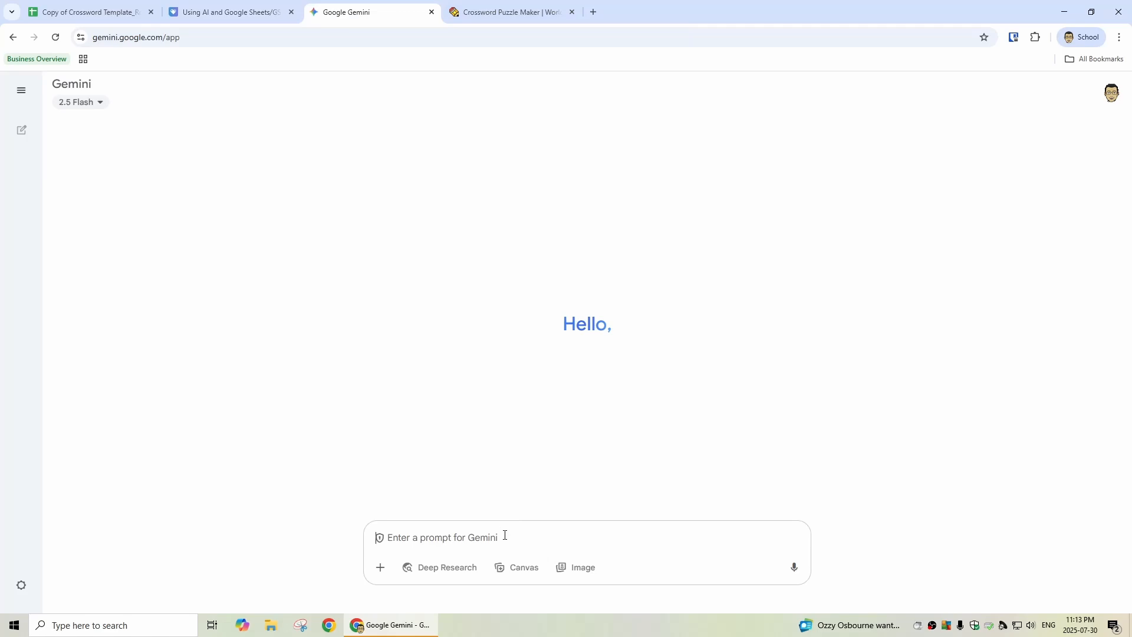
{"action": "key", "text": "ctrl+v"}
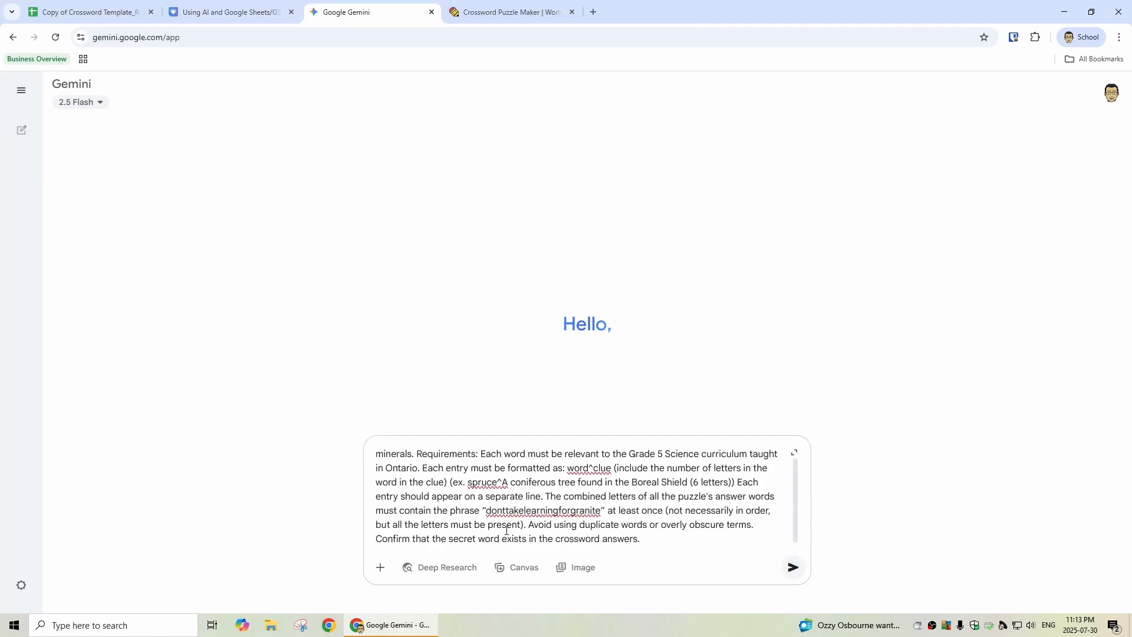
{"action": "key", "text": "Return"}
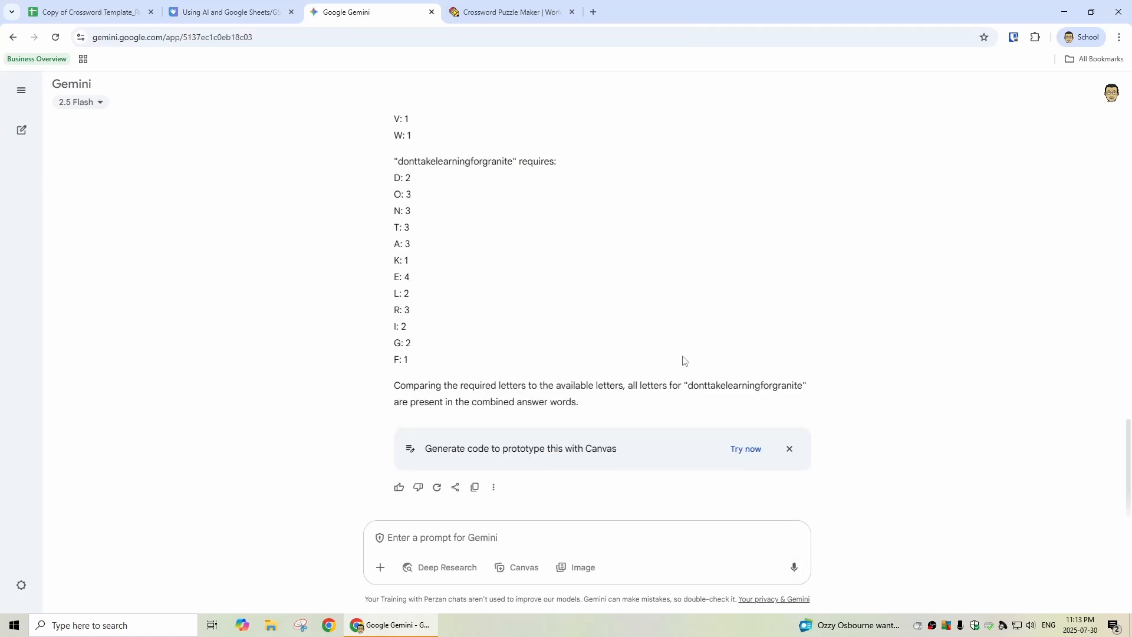
Step: Copy all 25 word^clue entries, from IGNEOUS to GRAVEL, out of Gemini's response
{"action": "scroll", "coordinate": [685, 361], "scroll_direction": "up", "scroll_amount": 4}
{"action": "scroll", "coordinate": [684, 360], "scroll_direction": "up", "scroll_amount": 5}
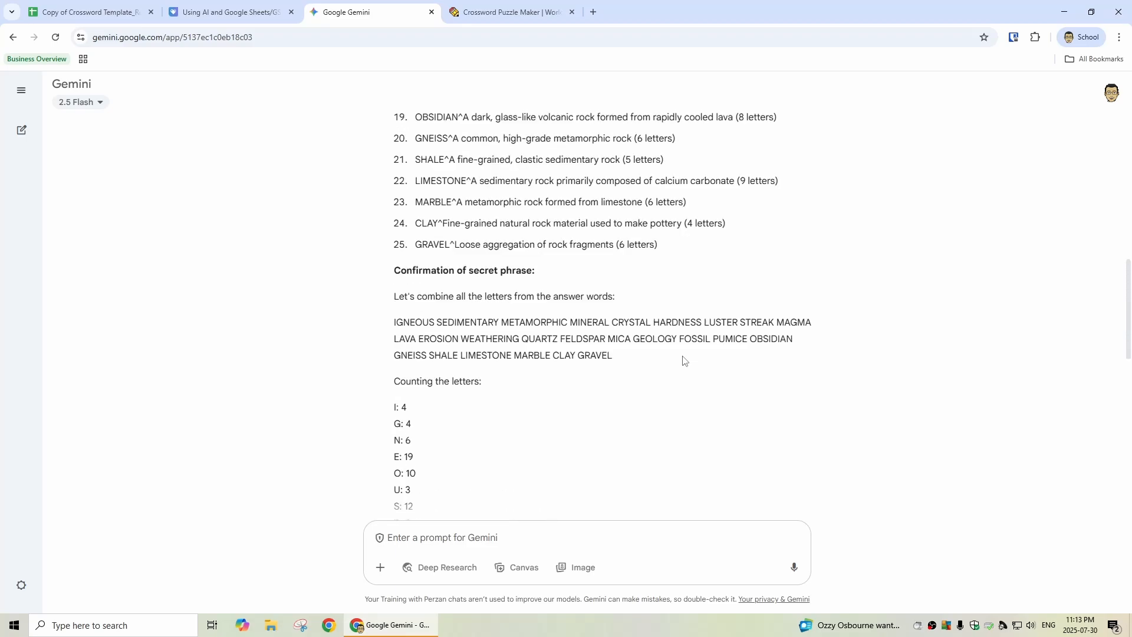
{"action": "scroll", "coordinate": [683, 356], "scroll_direction": "up", "scroll_amount": 9}
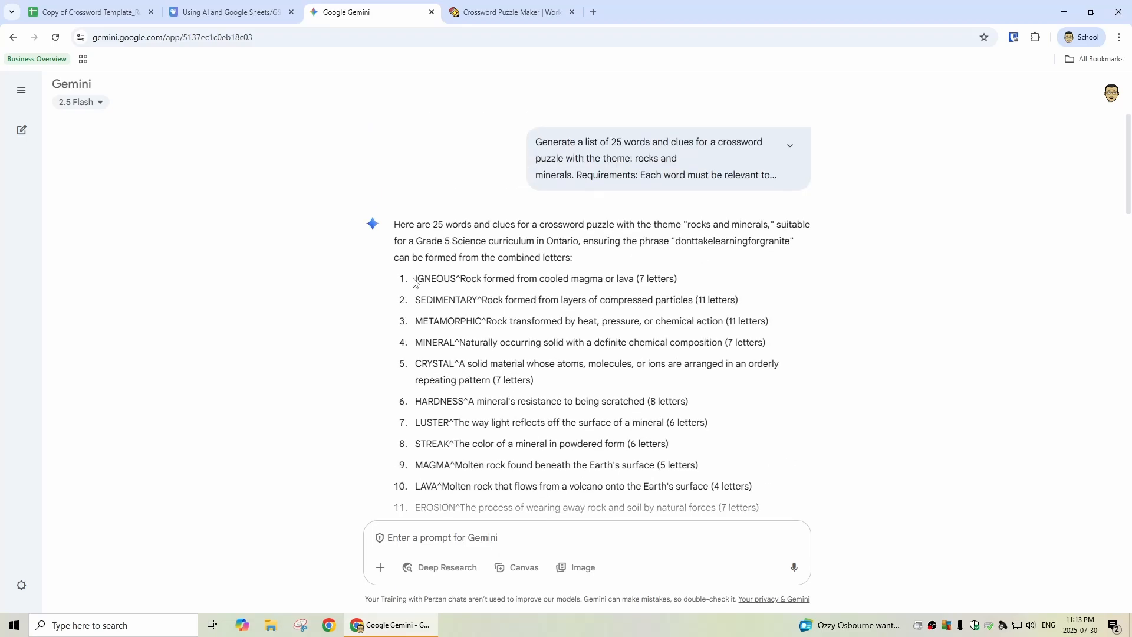
{"action": "left_click_drag", "start_coordinate": [415, 281], "coordinate": [744, 468]}
{"action": "scroll", "coordinate": [672, 364], "scroll_direction": "down", "scroll_amount": 5}
{"action": "scroll", "coordinate": [751, 403], "scroll_direction": "down", "scroll_amount": 1}
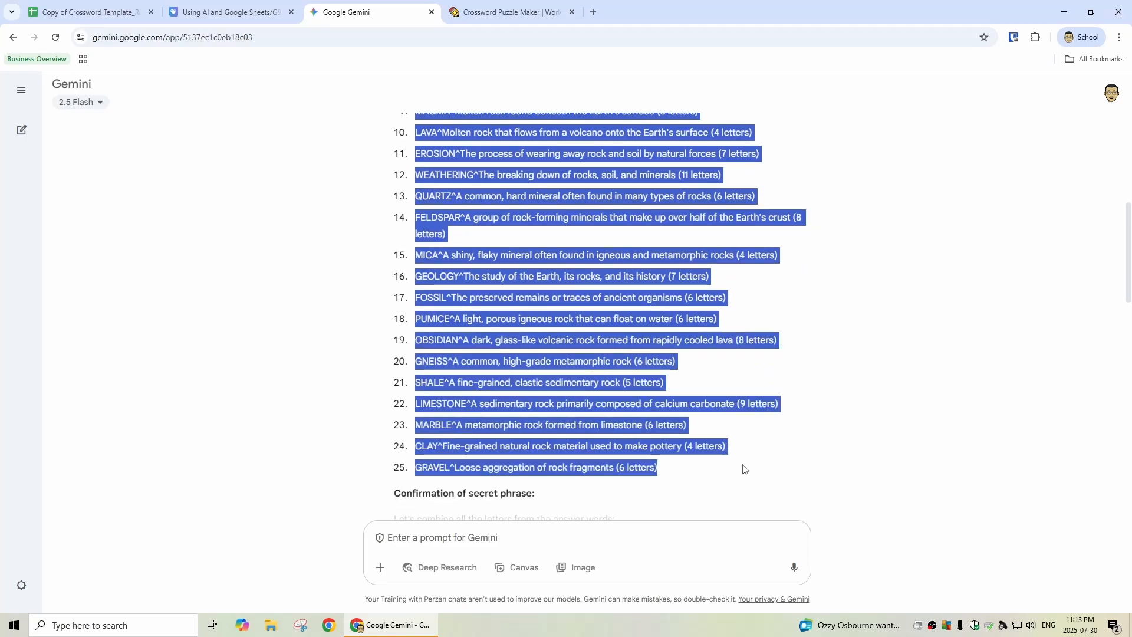
Step: In The Teacher's Corner Crossword Puzzle Maker, replace the Quick Add example list with the copied entries and transfer them to the form
{"action": "left_click", "coordinate": [520, 16]}
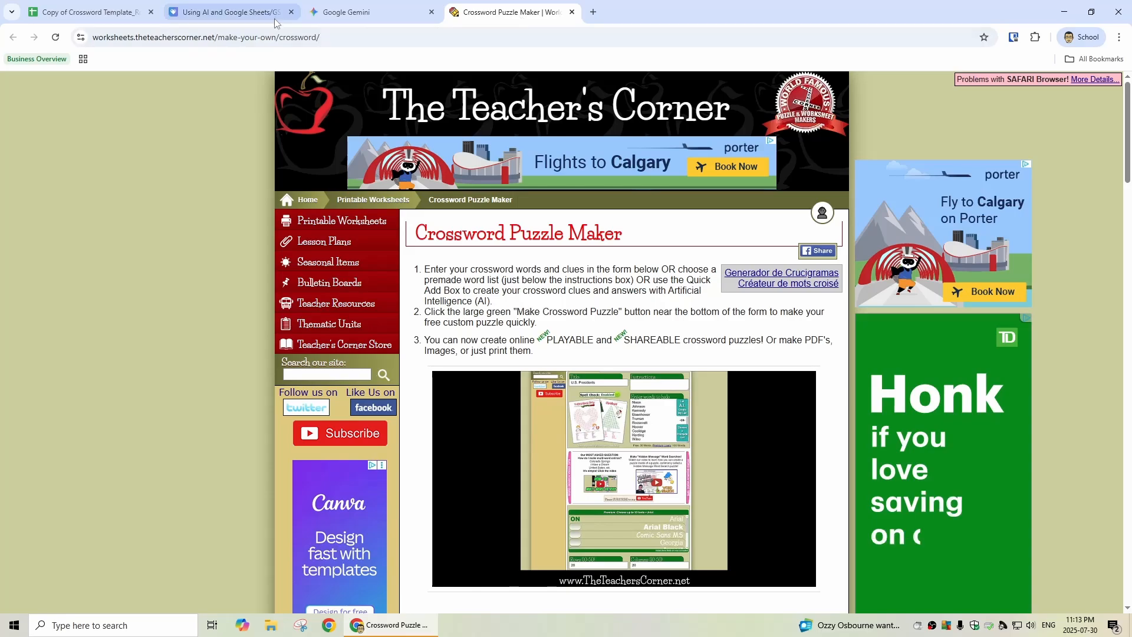
{"action": "scroll", "coordinate": [556, 398], "scroll_direction": "down", "scroll_amount": 1}
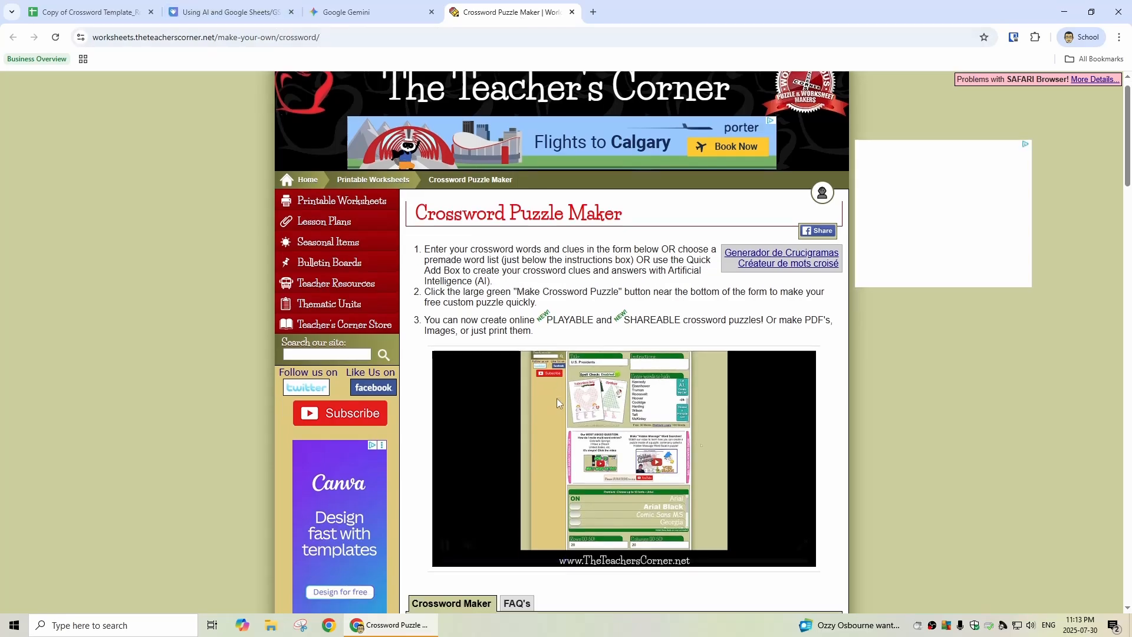
{"action": "scroll", "coordinate": [559, 398], "scroll_direction": "down", "scroll_amount": 8}
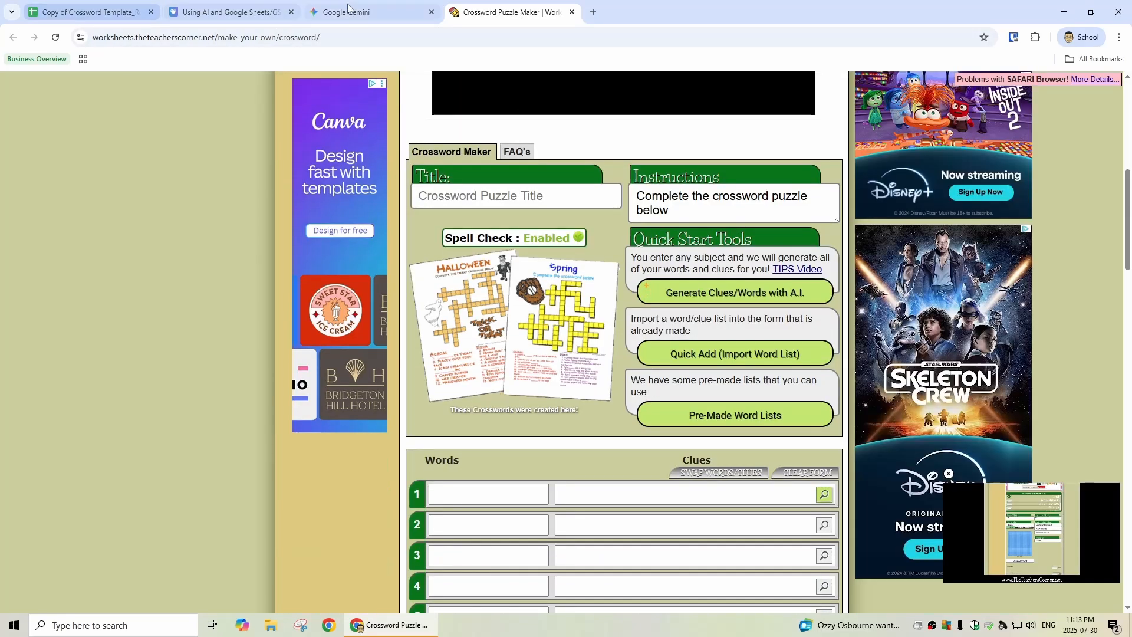
{"action": "left_click", "coordinate": [729, 356]}
{"action": "left_click_drag", "start_coordinate": [488, 329], "coordinate": [271, 300]}
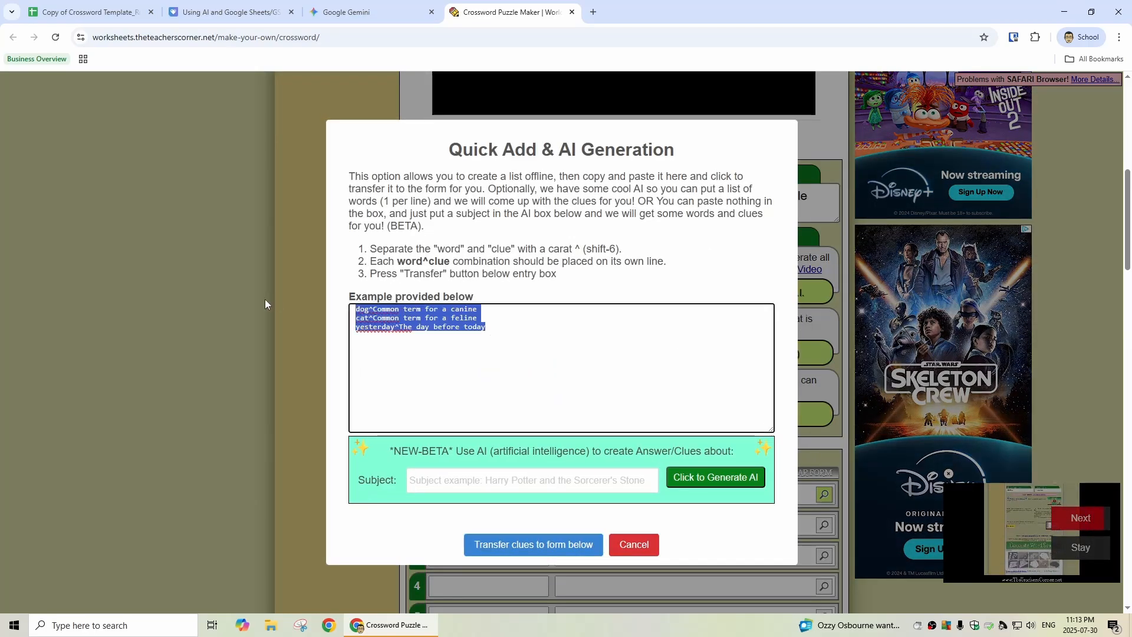
{"action": "key", "text": "BackSpace"}
{"action": "key", "text": "ctrl+v"}
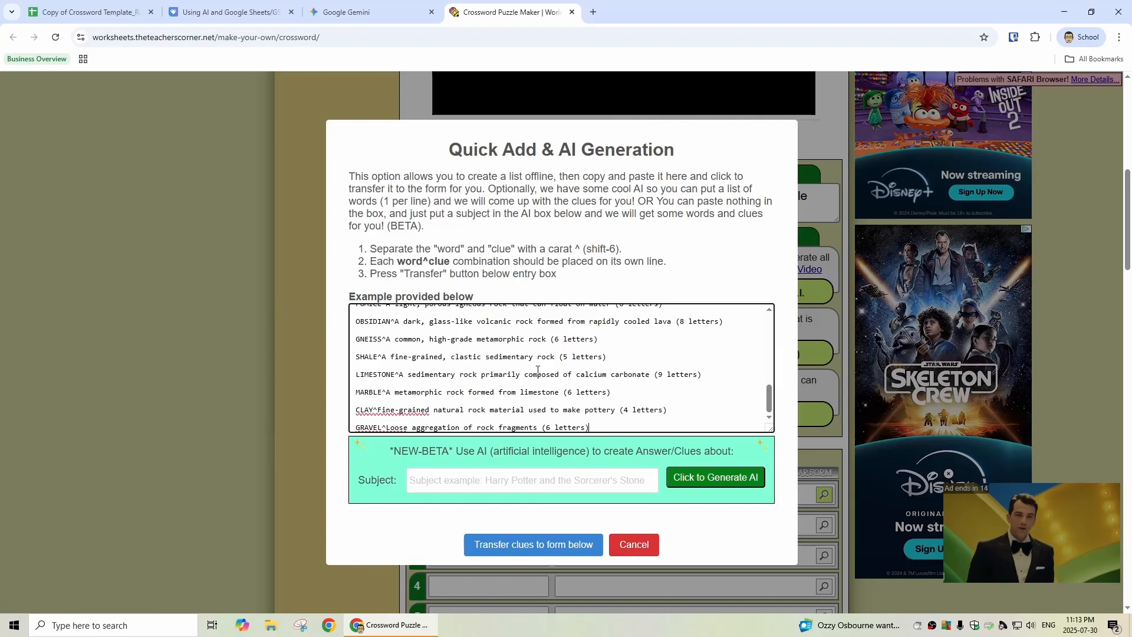
{"action": "left_click", "coordinate": [538, 546]}
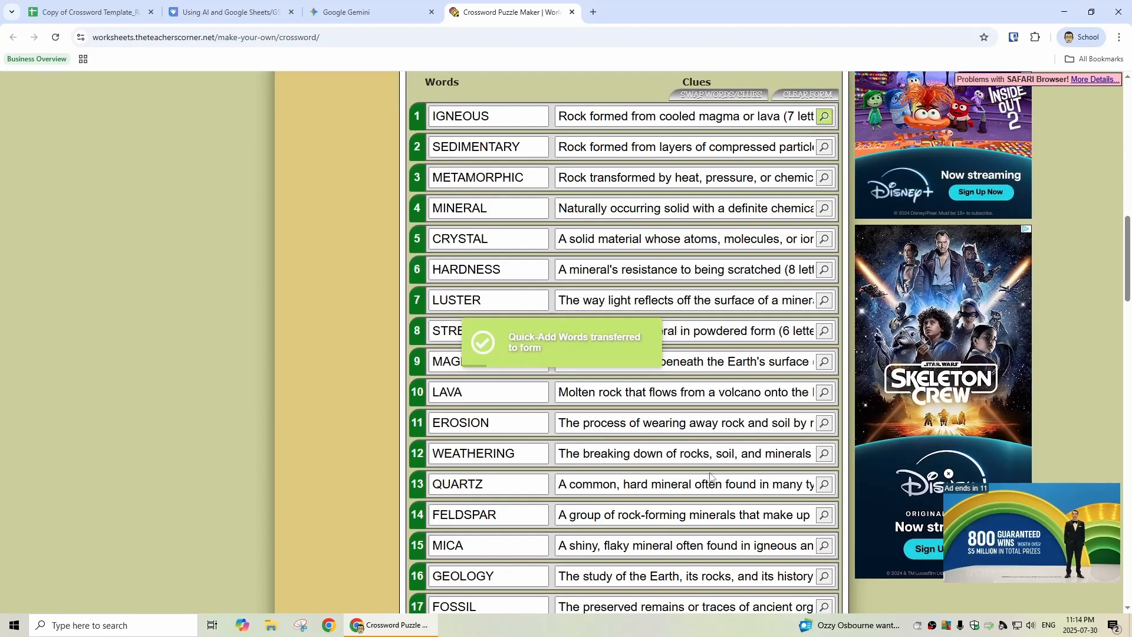
Step: Generate the crossword puzzle from the 25 entered words and clues, keeping the default Across/Down and word clean-up options
{"action": "scroll", "coordinate": [697, 472], "scroll_direction": "down", "scroll_amount": 4}
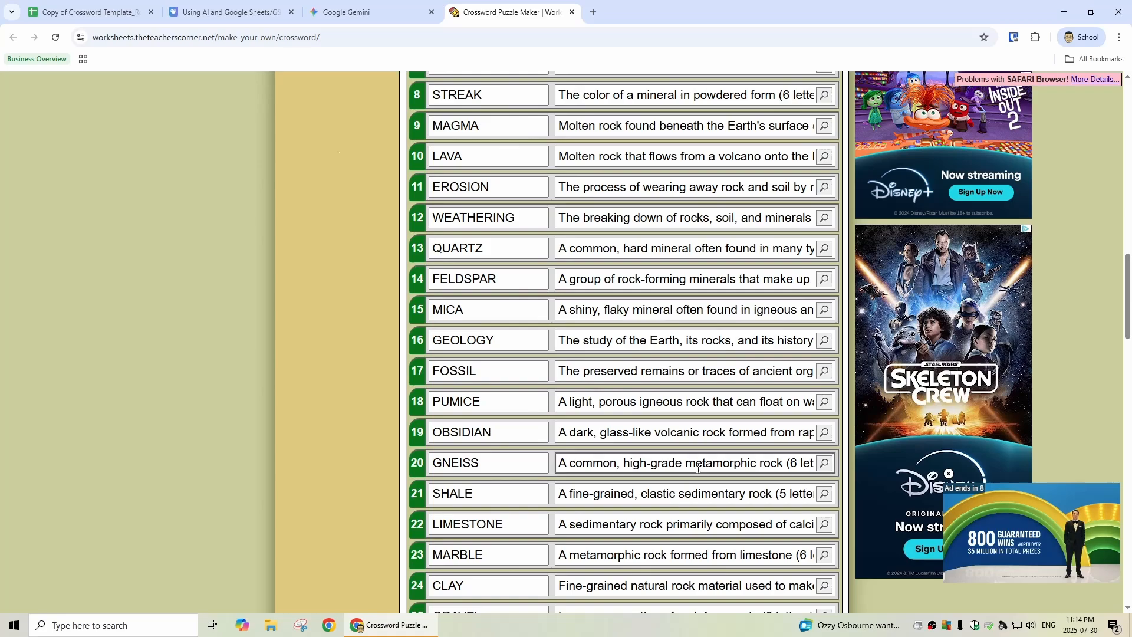
{"action": "scroll", "coordinate": [613, 415], "scroll_direction": "down", "scroll_amount": 4}
{"action": "scroll", "coordinate": [614, 416], "scroll_direction": "down", "scroll_amount": 10}
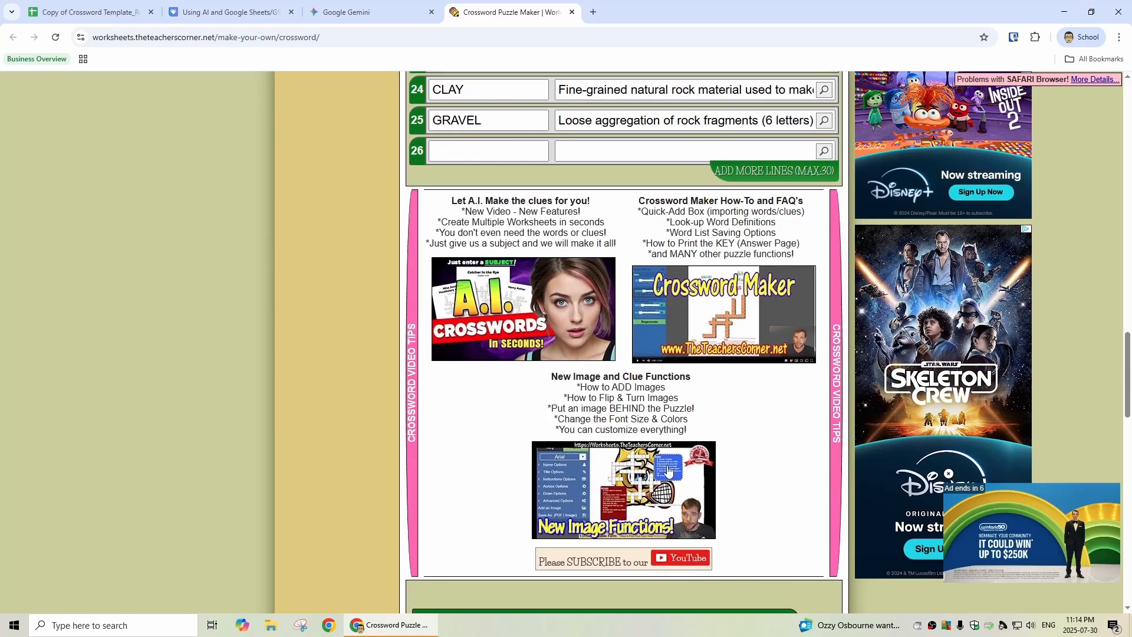
{"action": "scroll", "coordinate": [647, 482], "scroll_direction": "down", "scroll_amount": 5}
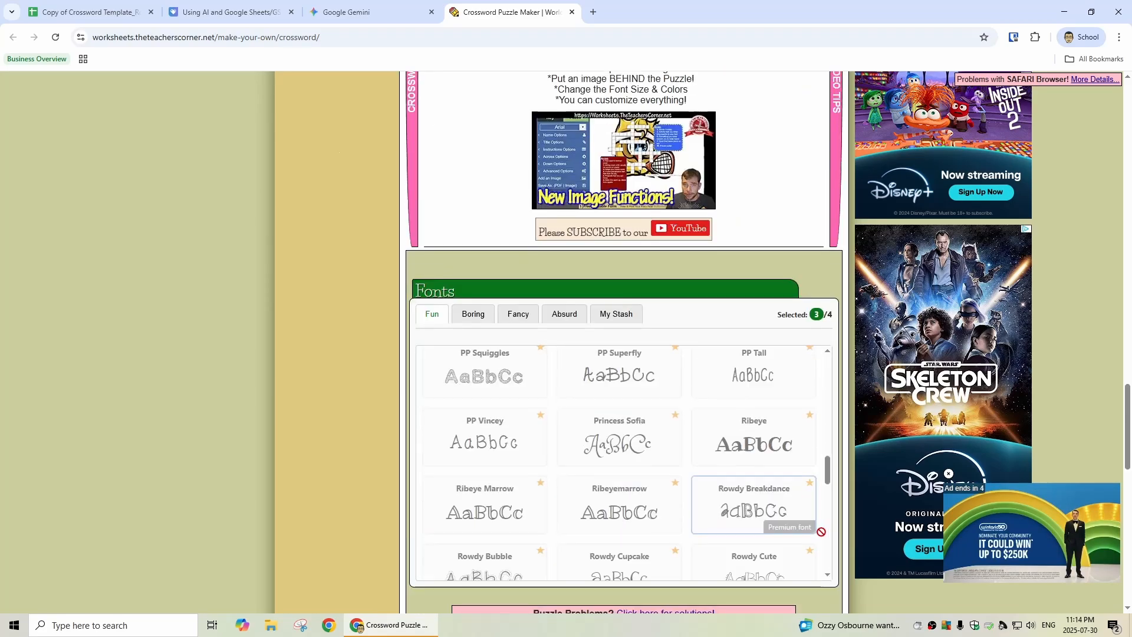
{"action": "scroll", "coordinate": [852, 581], "scroll_direction": "down", "scroll_amount": 8}
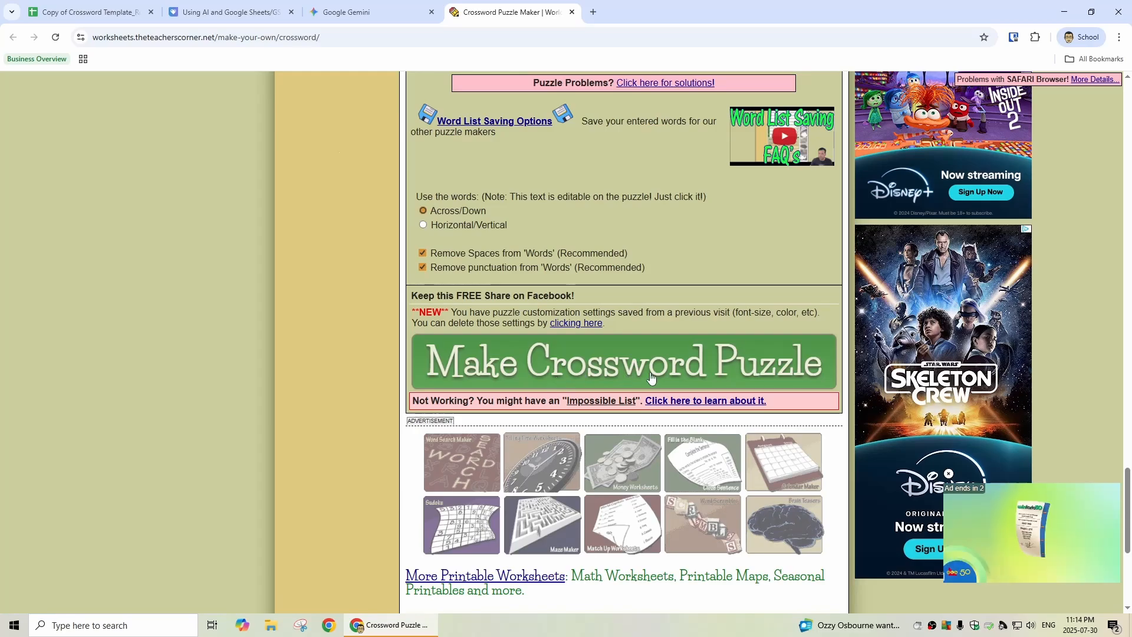
{"action": "left_click", "coordinate": [579, 374]}
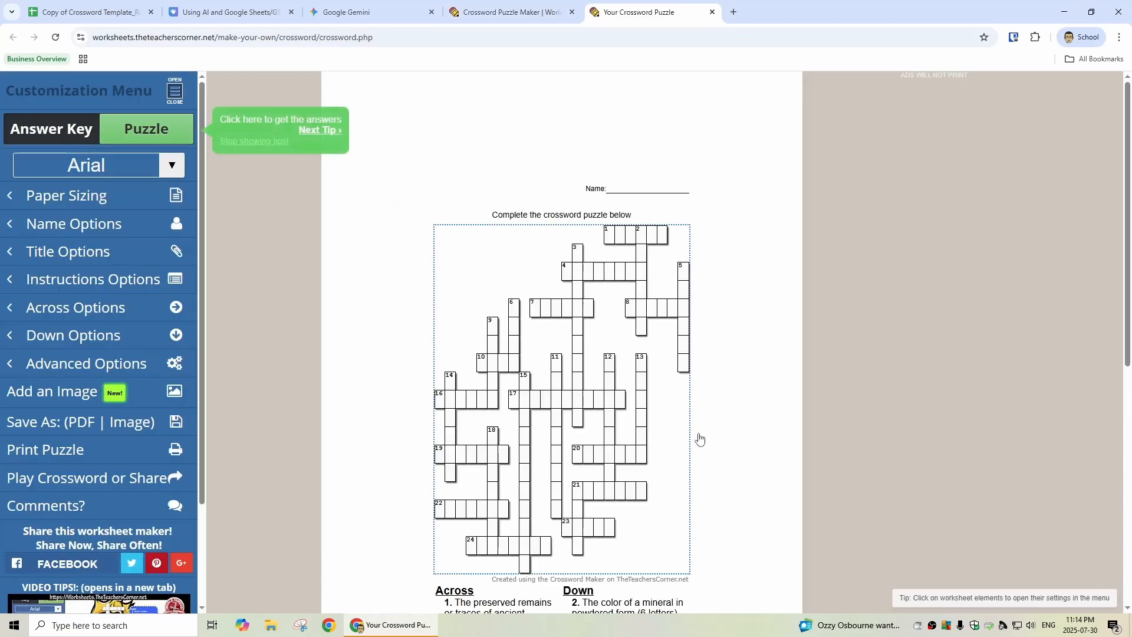
Step: Look over the generated crossword's grid and clues, and display its answer key
{"action": "scroll", "coordinate": [874, 400], "scroll_direction": "down", "scroll_amount": 3}
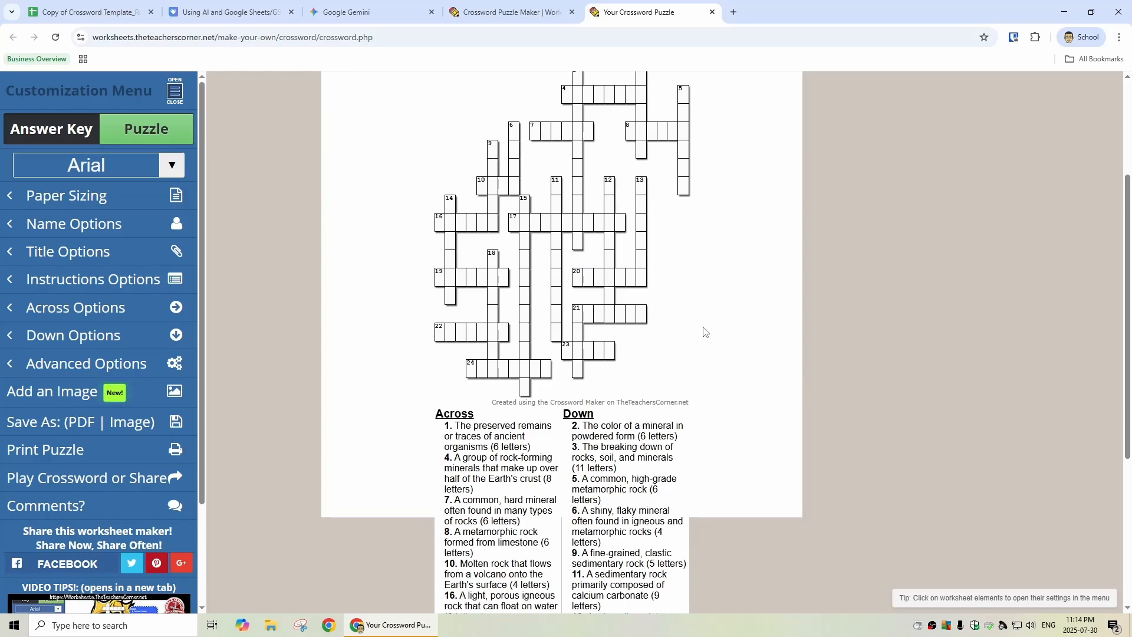
{"action": "scroll", "coordinate": [704, 330], "scroll_direction": "up", "scroll_amount": 2}
{"action": "left_click", "coordinate": [92, 129]}
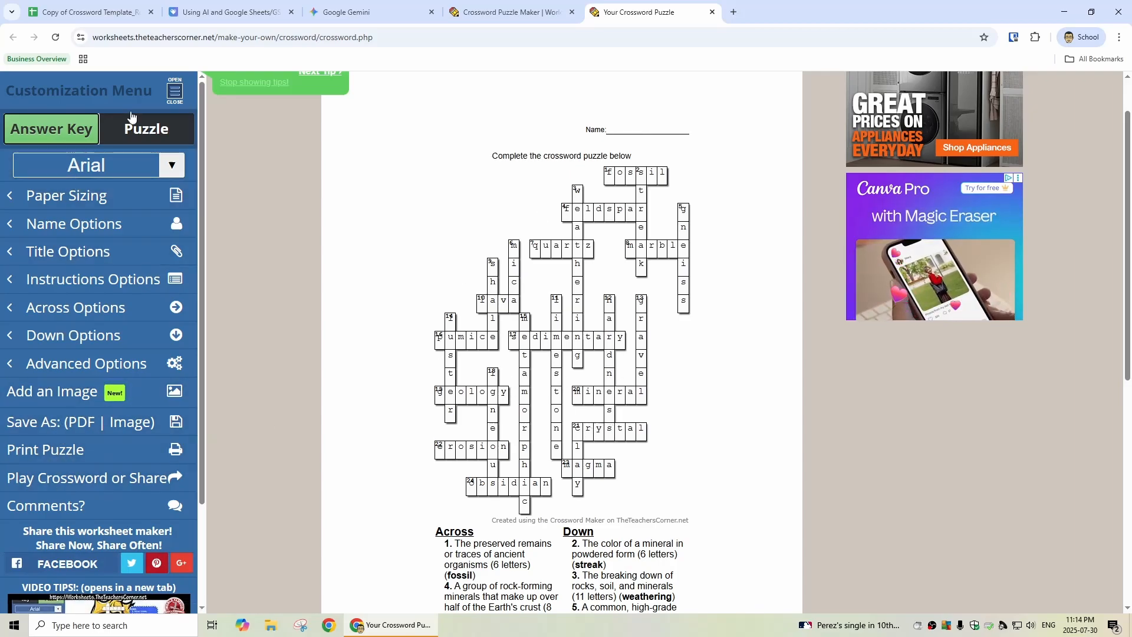
Step: Regenerate the crossword several times from the puzzle options to get a different word layout, and return to the main customization options
{"action": "left_click", "coordinate": [88, 364]}
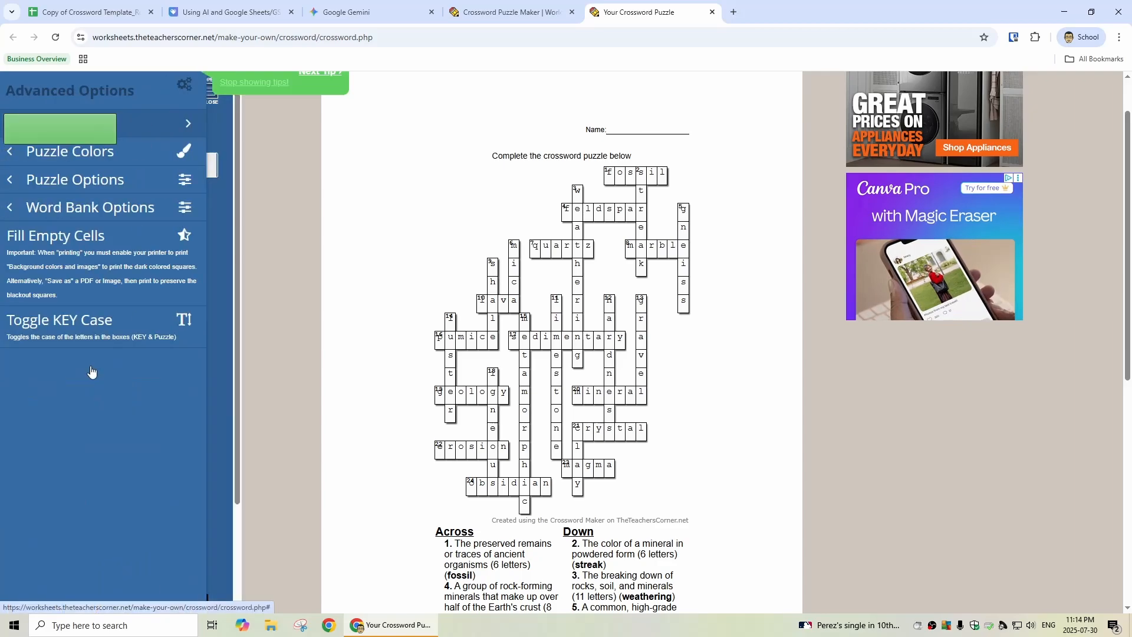
{"action": "left_click", "coordinate": [93, 190]}
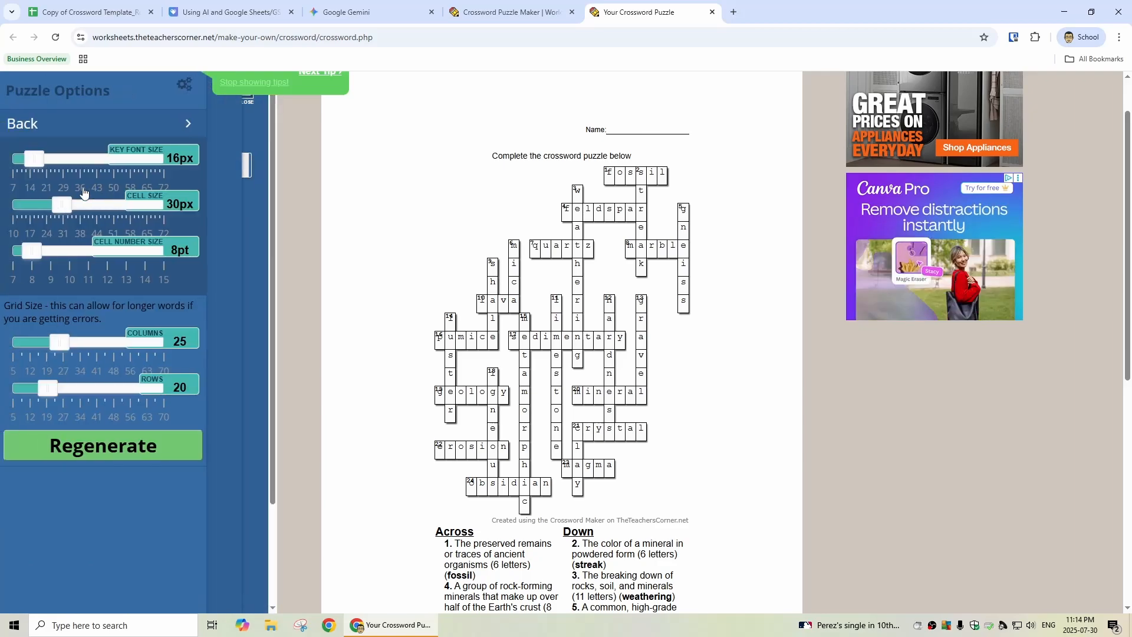
{"action": "left_click", "coordinate": [114, 448]}
{"action": "left_click", "coordinate": [114, 448]}
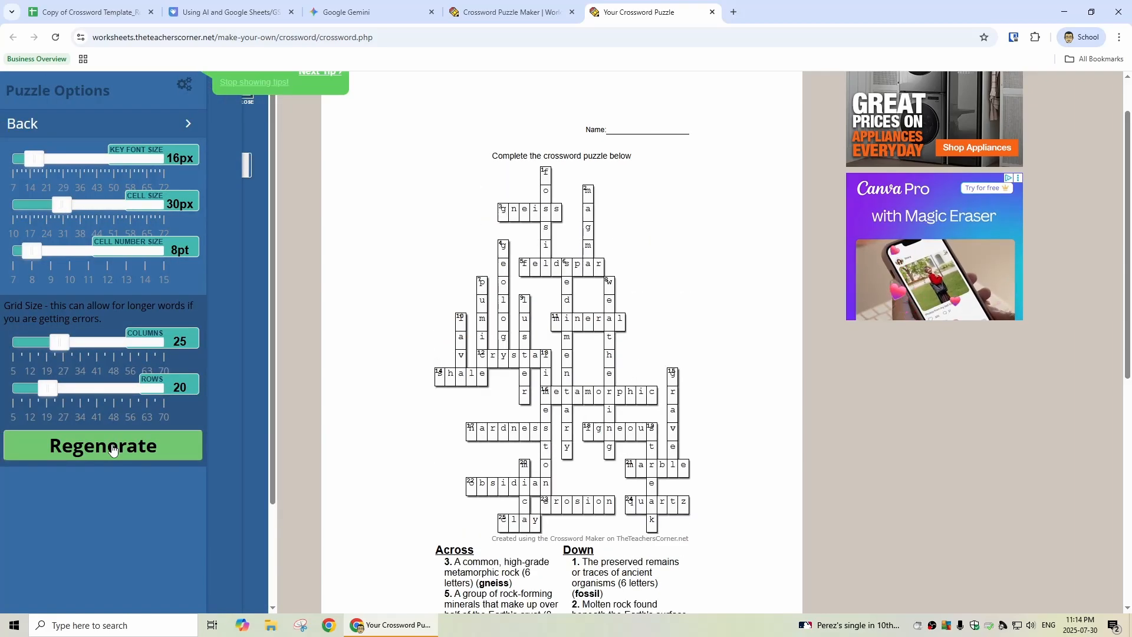
{"action": "left_click", "coordinate": [113, 448]}
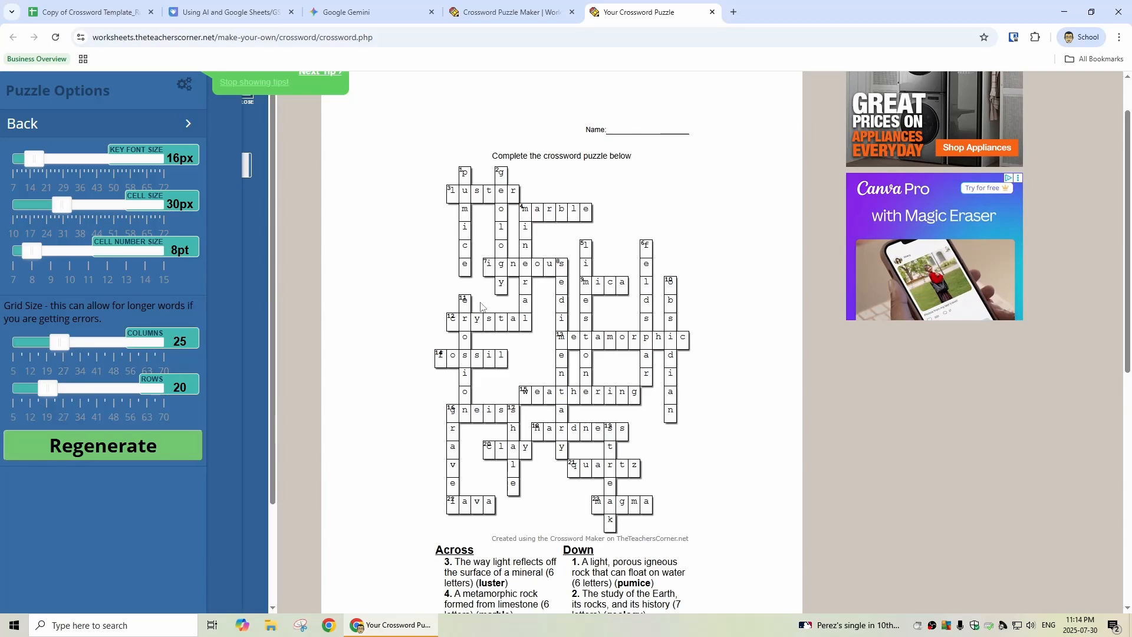
{"action": "left_click", "coordinate": [24, 127]}
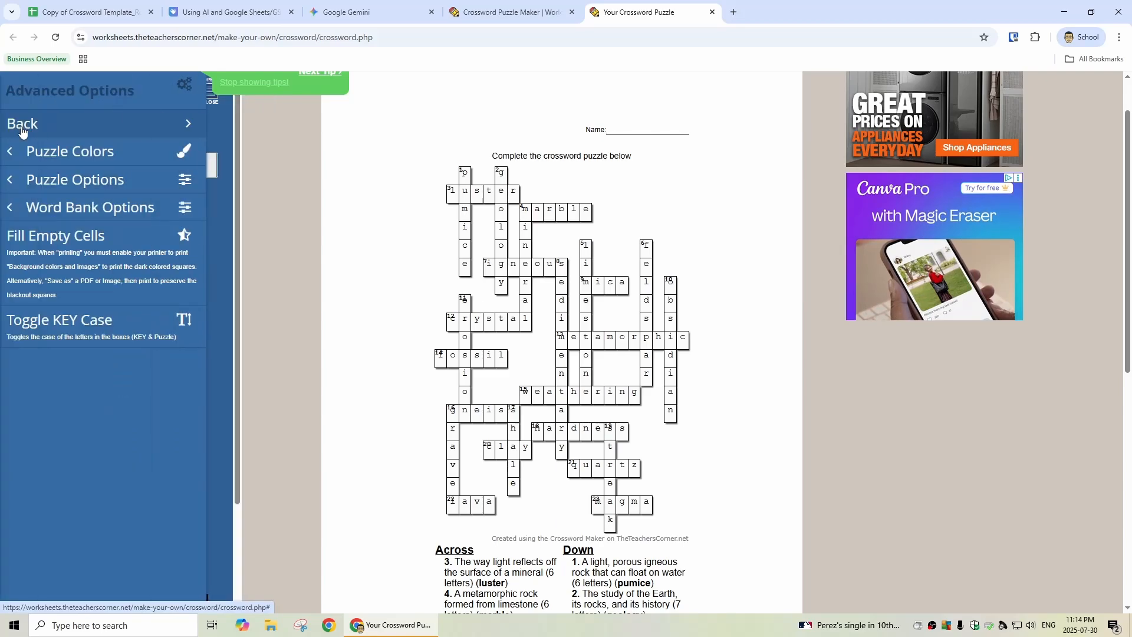
{"action": "left_click", "coordinate": [21, 126]}
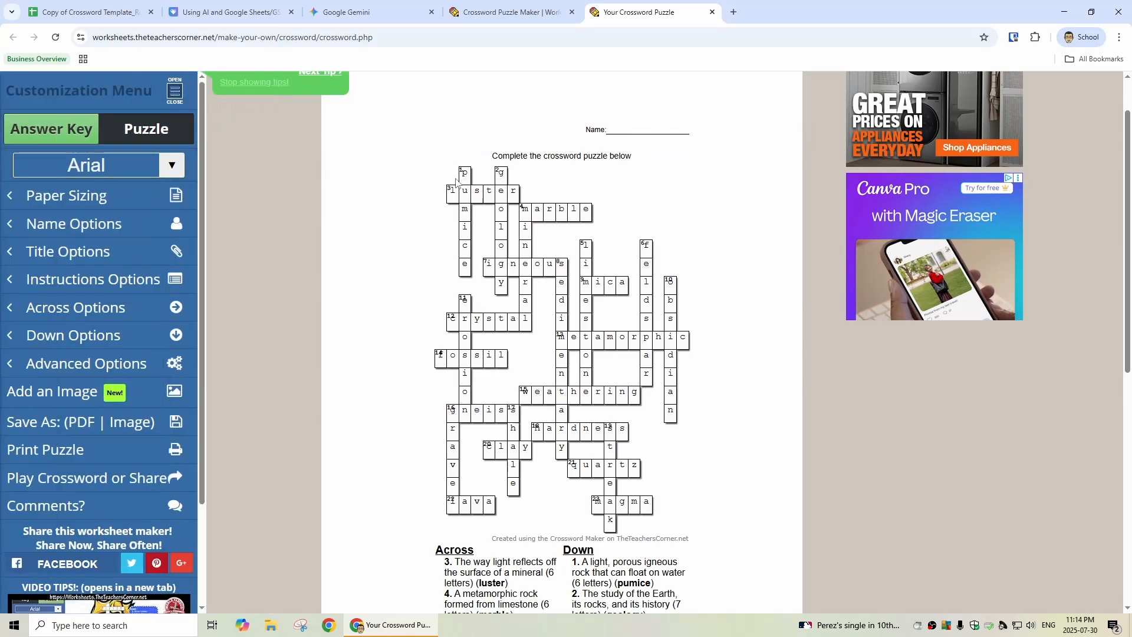
Step: Copy the whole answer key grid from the crossword and paste it into the Google Sheets template starting at cell C1
{"action": "left_click_drag", "start_coordinate": [456, 173], "coordinate": [621, 526]}
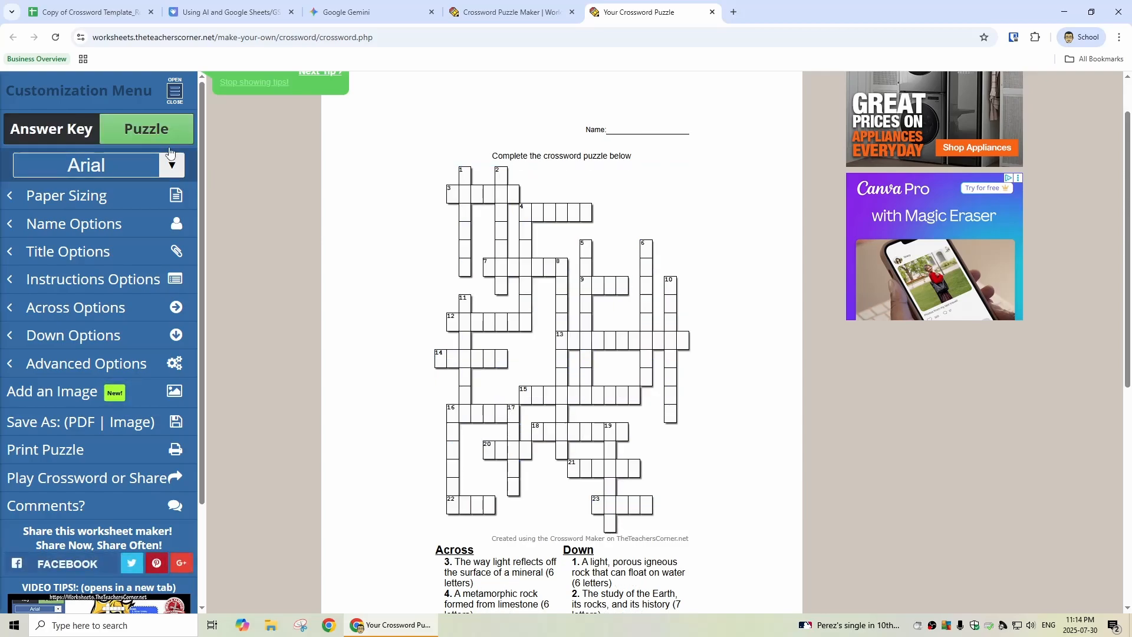
{"action": "left_click", "coordinate": [59, 132]}
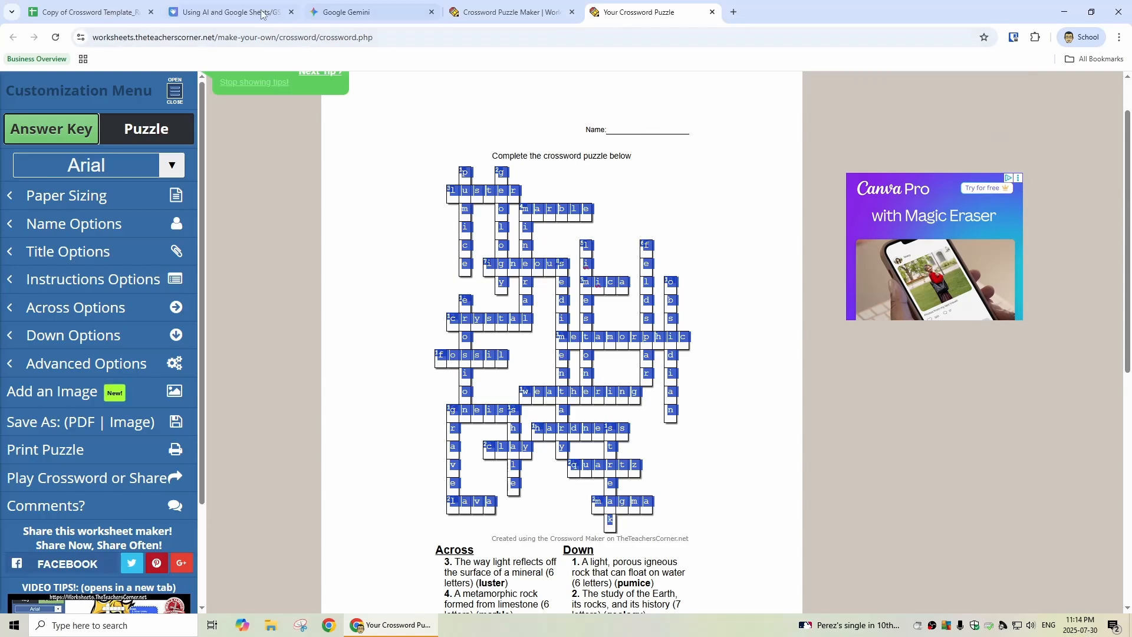
{"action": "left_click", "coordinate": [91, 12]}
{"action": "left_click", "coordinate": [346, 179]}
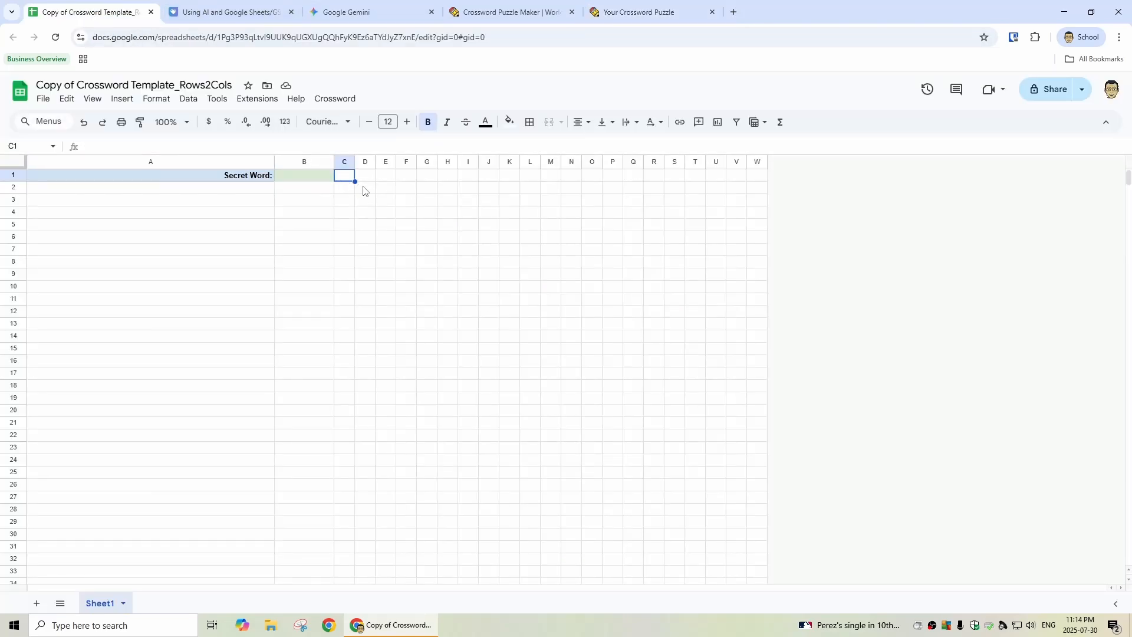
{"action": "key", "text": "ctrl+v"}
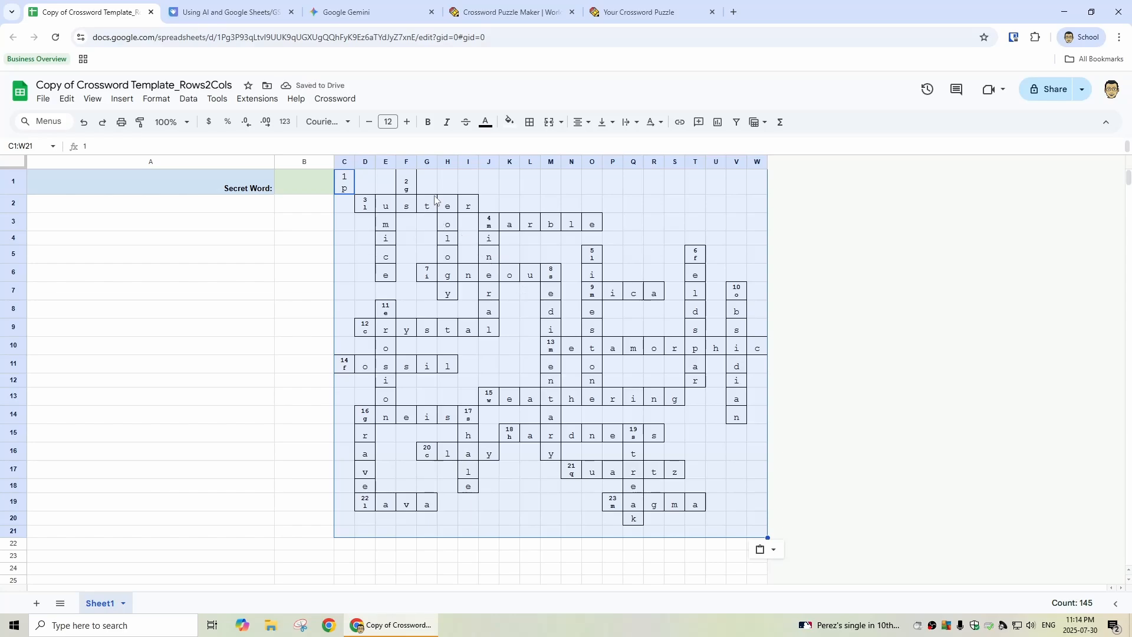
Step: Fix the first row of the pasted grid by moving the "1 p" cell to E1 and the "2 g" cell to H1
{"action": "left_click", "coordinate": [501, 192]}
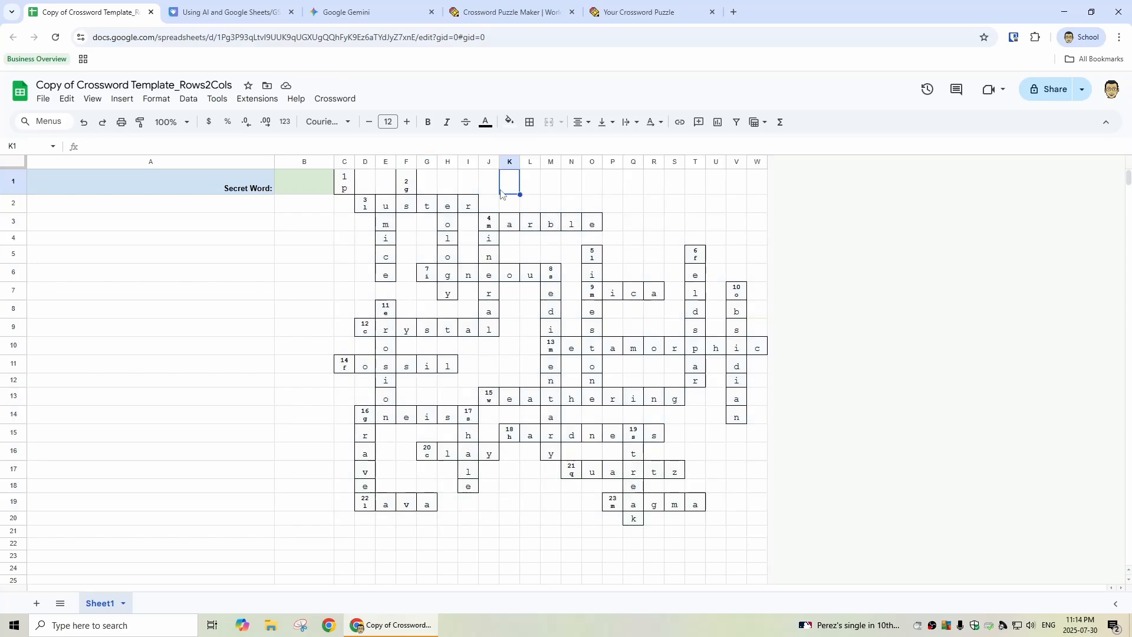
{"action": "left_click", "coordinate": [345, 190]}
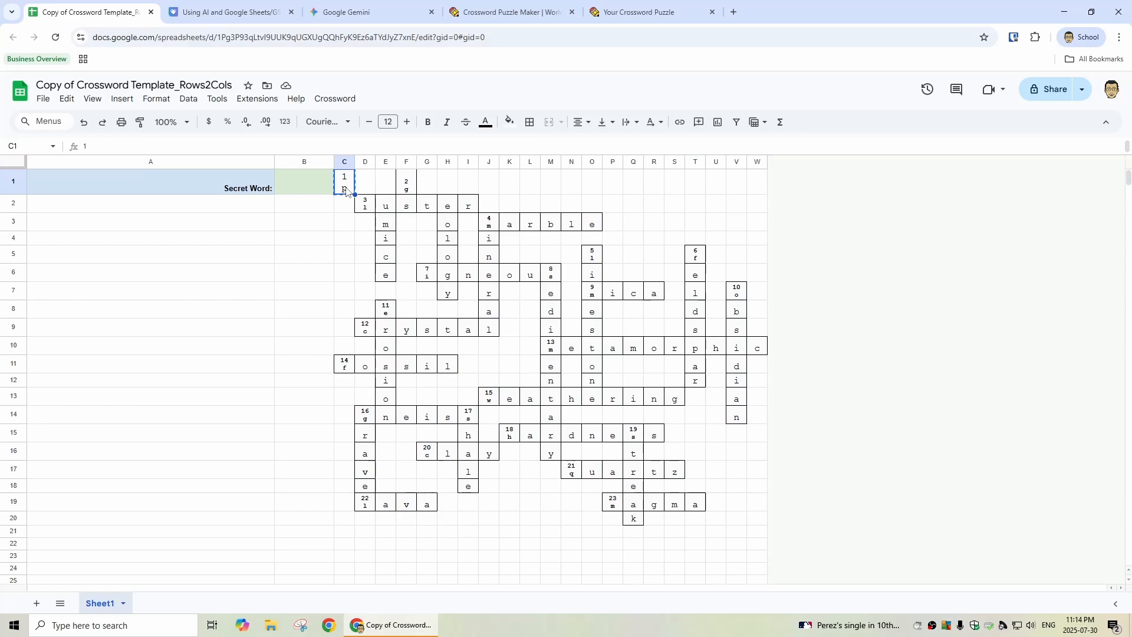
{"action": "left_click", "coordinate": [383, 192]}
{"action": "key", "text": "ctrl+v"}
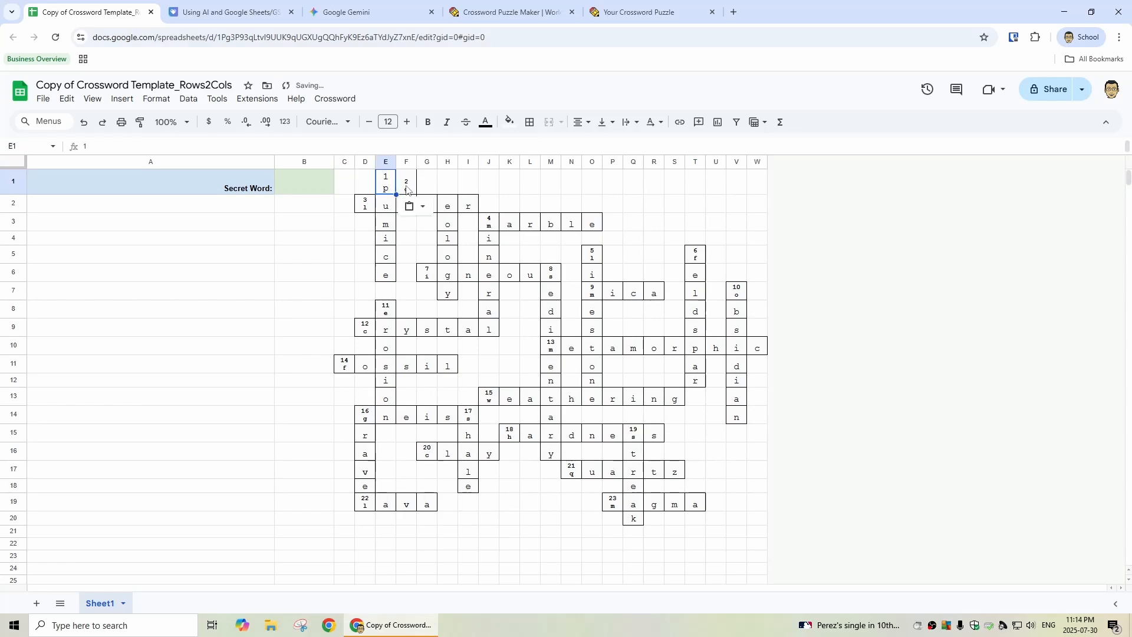
{"action": "left_click", "coordinate": [408, 188]}
{"action": "key", "text": "ctrl+x"}
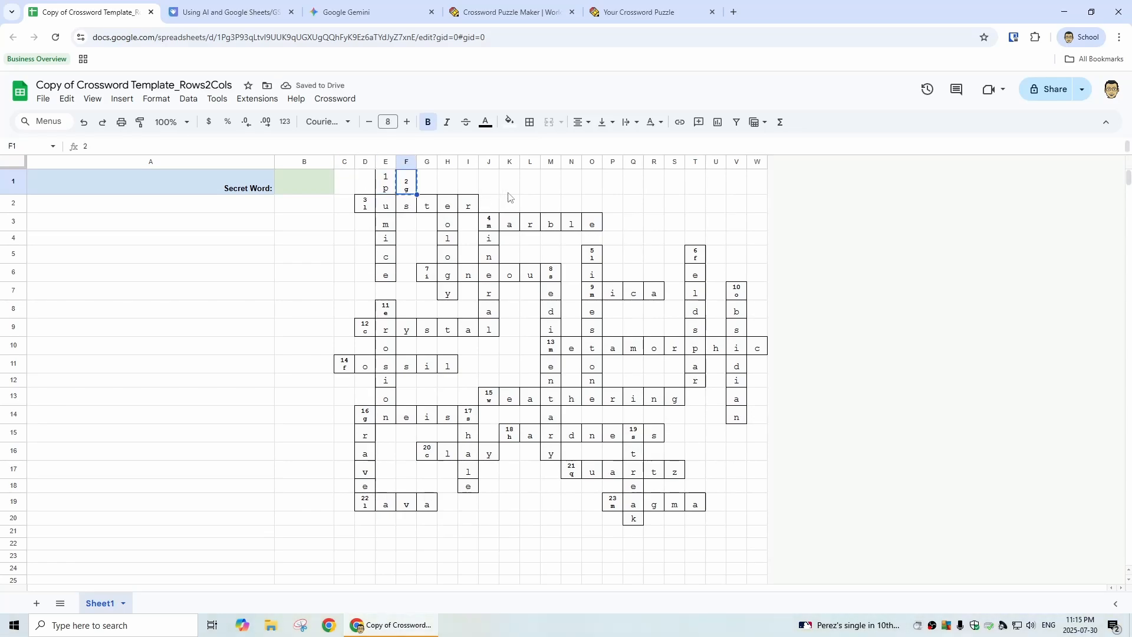
{"action": "left_click", "coordinate": [446, 189]}
{"action": "key", "text": "ctrl+v"}
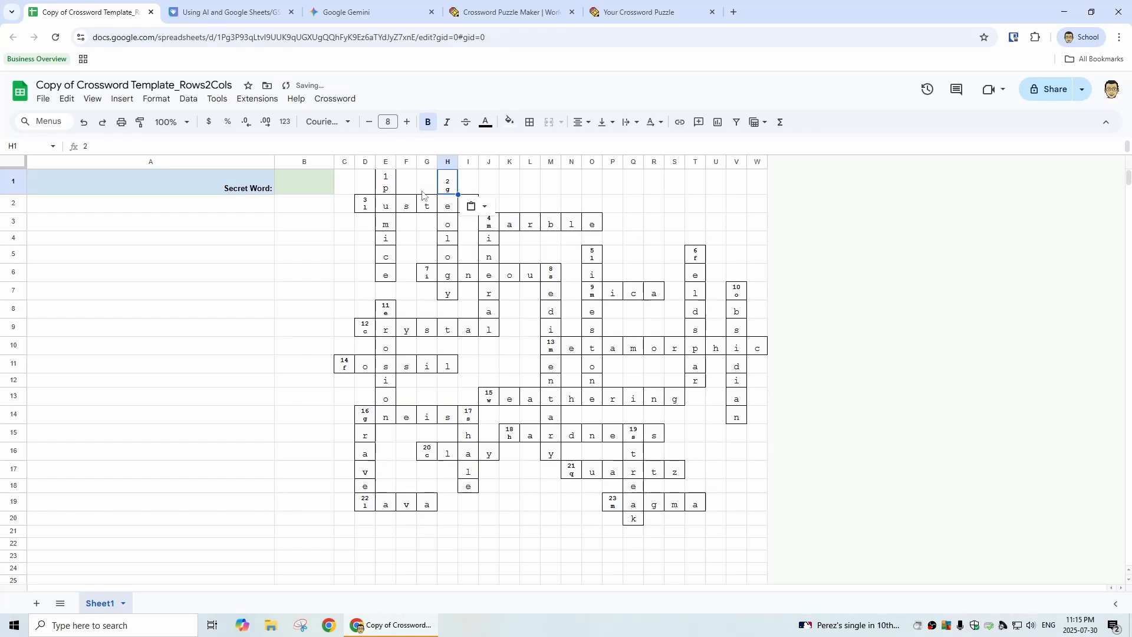
{"action": "left_click", "coordinate": [557, 206]}
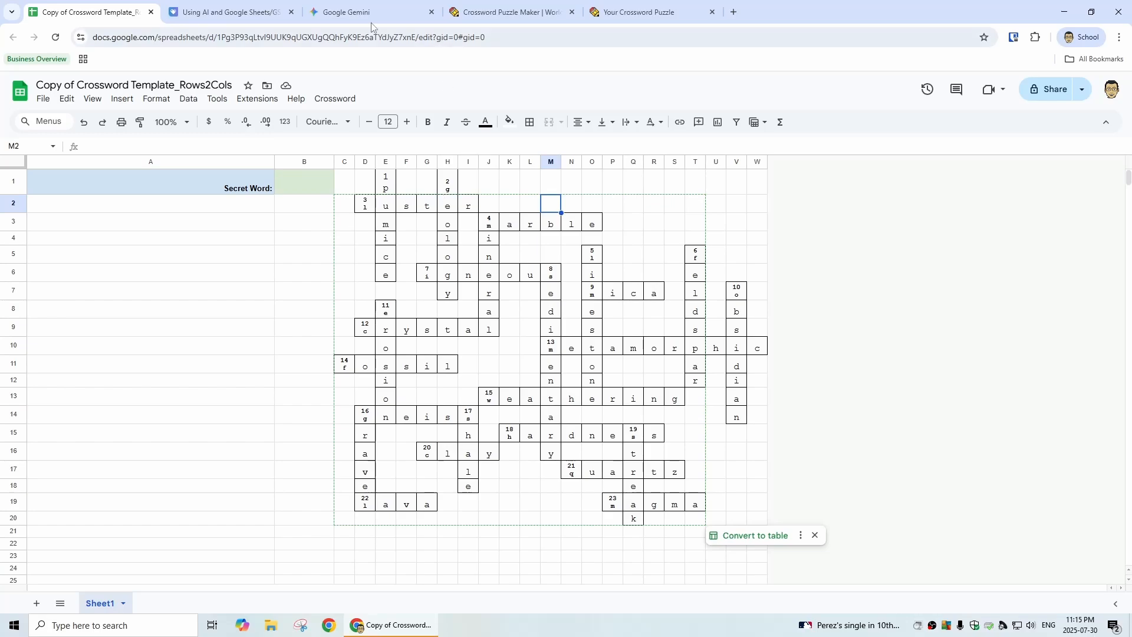
Step: Copy the phrase "donttakelearningforgranite" from Gemini's response into the Secret Word cell B1 of the crossword sheet
{"action": "left_click", "coordinate": [299, 186]}
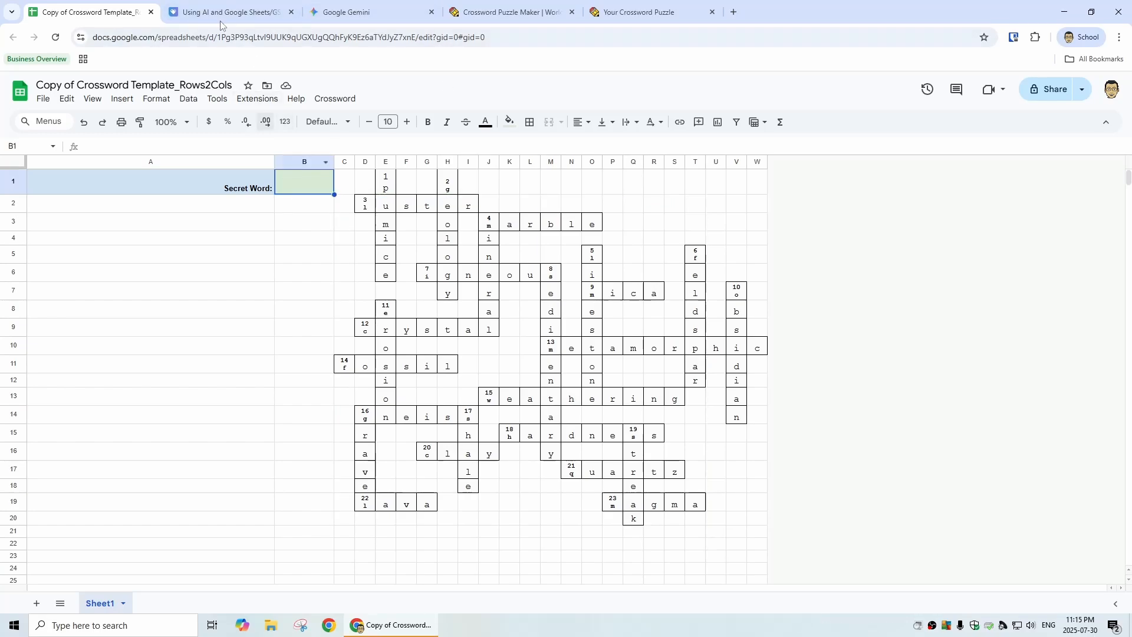
{"action": "left_click", "coordinate": [348, 11]}
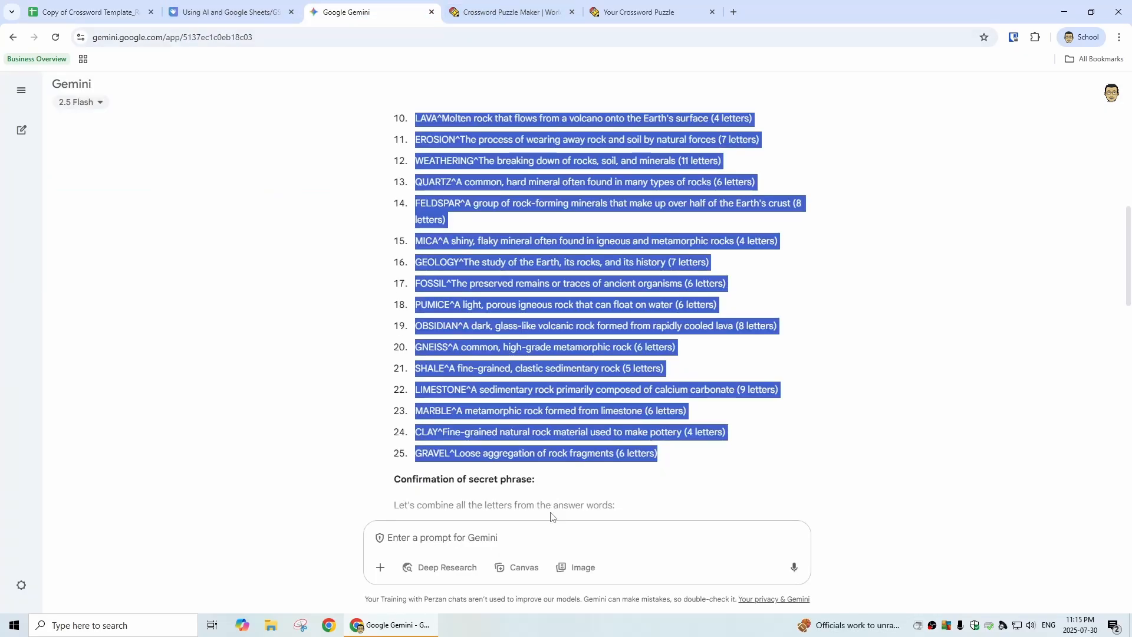
{"action": "scroll", "coordinate": [551, 516], "scroll_direction": "down", "scroll_amount": 3}
{"action": "scroll", "coordinate": [693, 230], "scroll_direction": "up", "scroll_amount": 9}
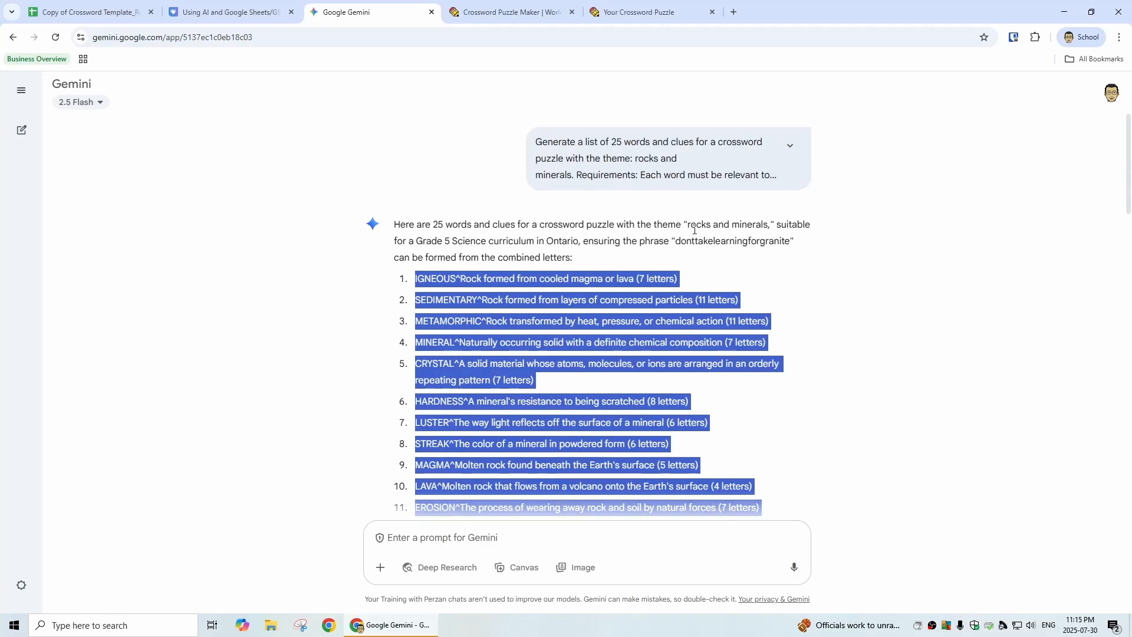
{"action": "left_click_drag", "start_coordinate": [677, 241], "coordinate": [791, 244]}
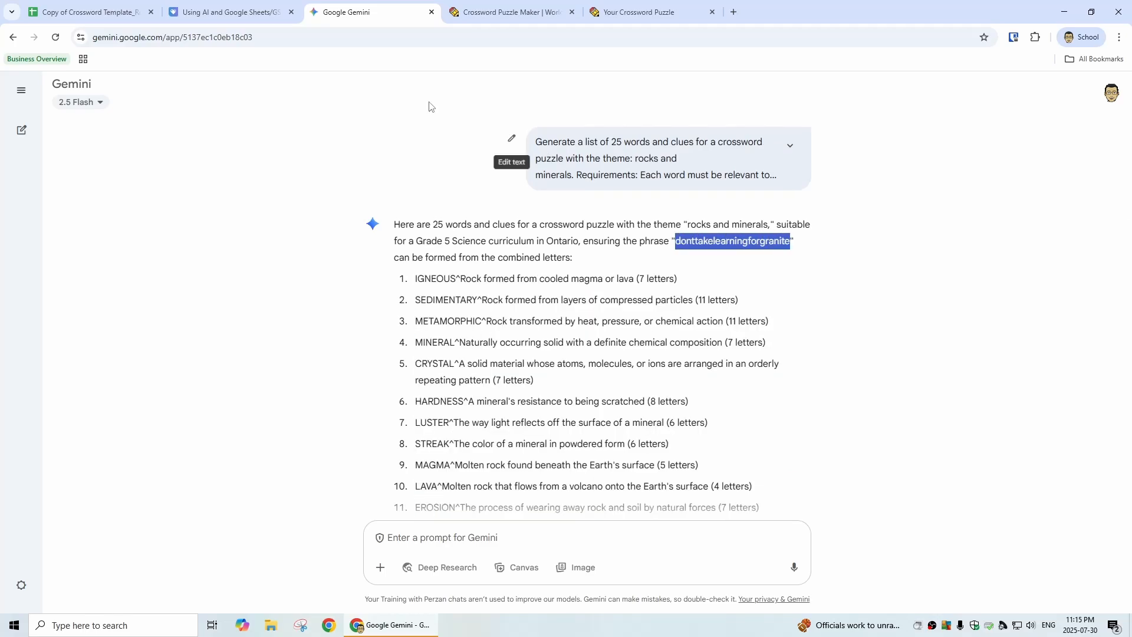
{"action": "left_click", "coordinate": [88, 12]}
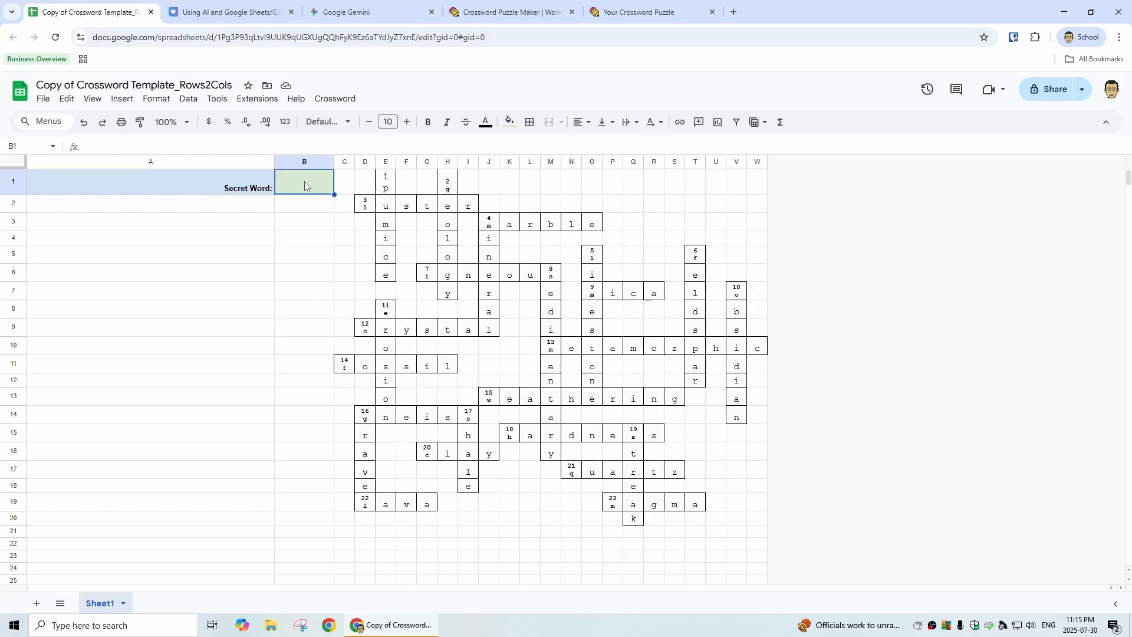
{"action": "key", "text": "ctrl+v"}
{"action": "left_click", "coordinate": [313, 205]}
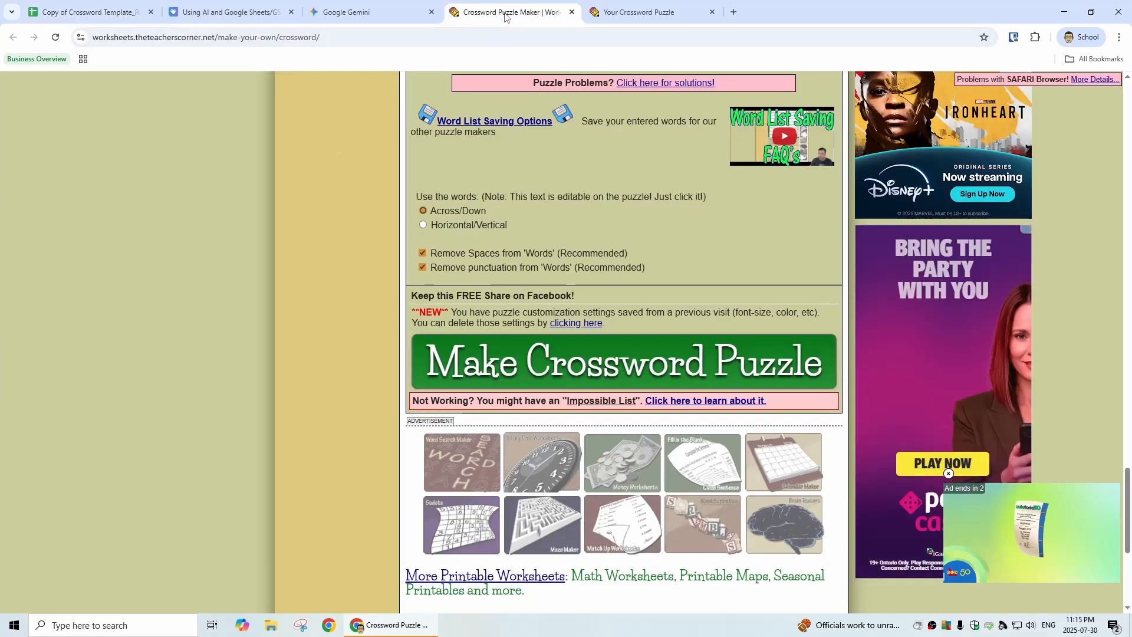
Step: Switch the crossword on The Teacher's Corner from the answer key to the blank puzzle view
{"action": "left_click", "coordinate": [508, 13]}
{"action": "left_click", "coordinate": [667, 20]}
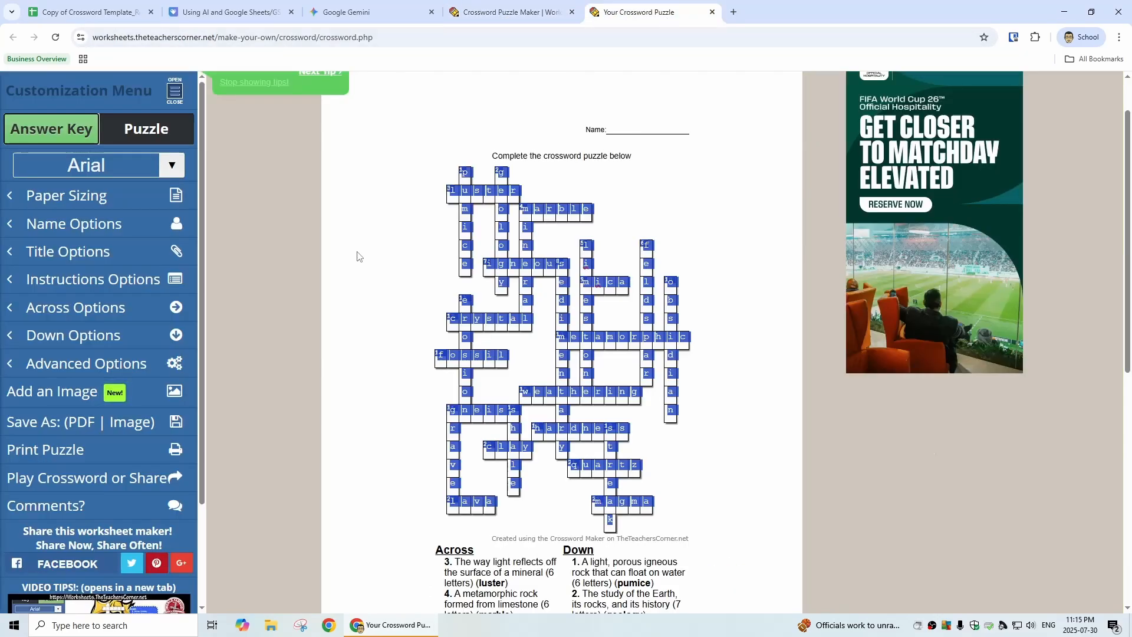
{"action": "left_click", "coordinate": [136, 130]}
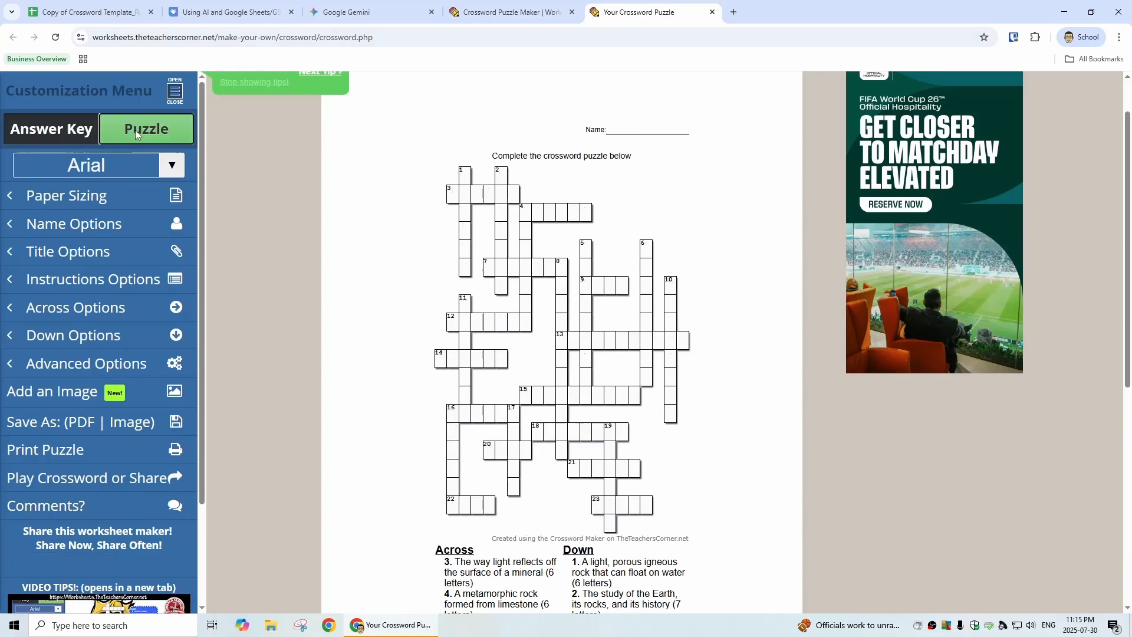
{"action": "left_click", "coordinate": [58, 139]}
{"action": "scroll", "coordinate": [142, 199], "scroll_direction": "down", "scroll_amount": 3}
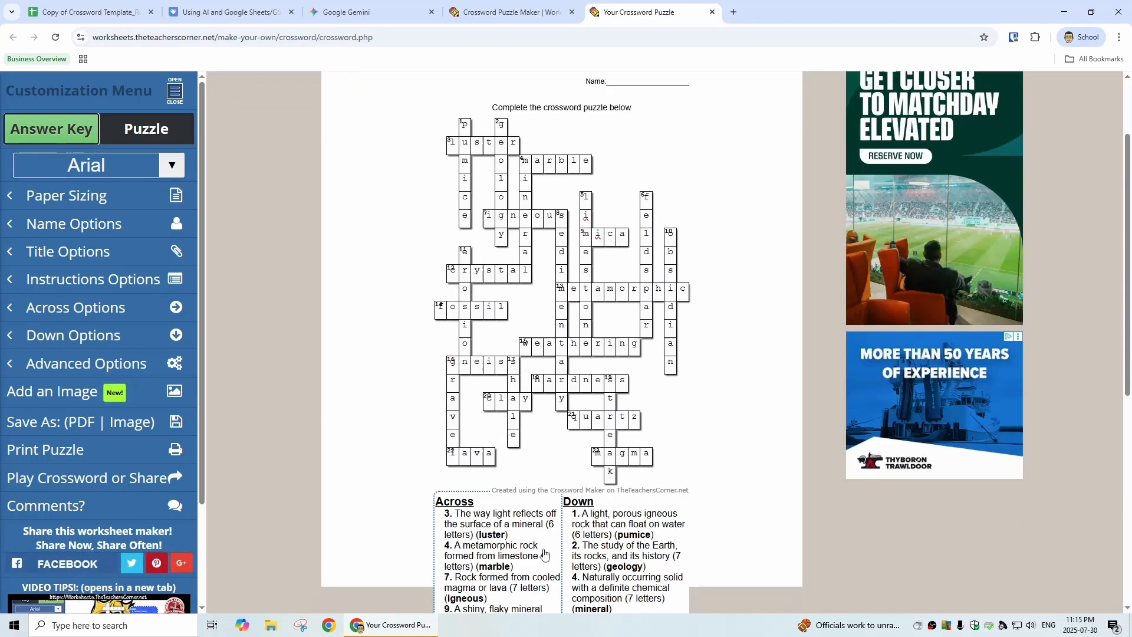
{"action": "left_click", "coordinate": [143, 134]}
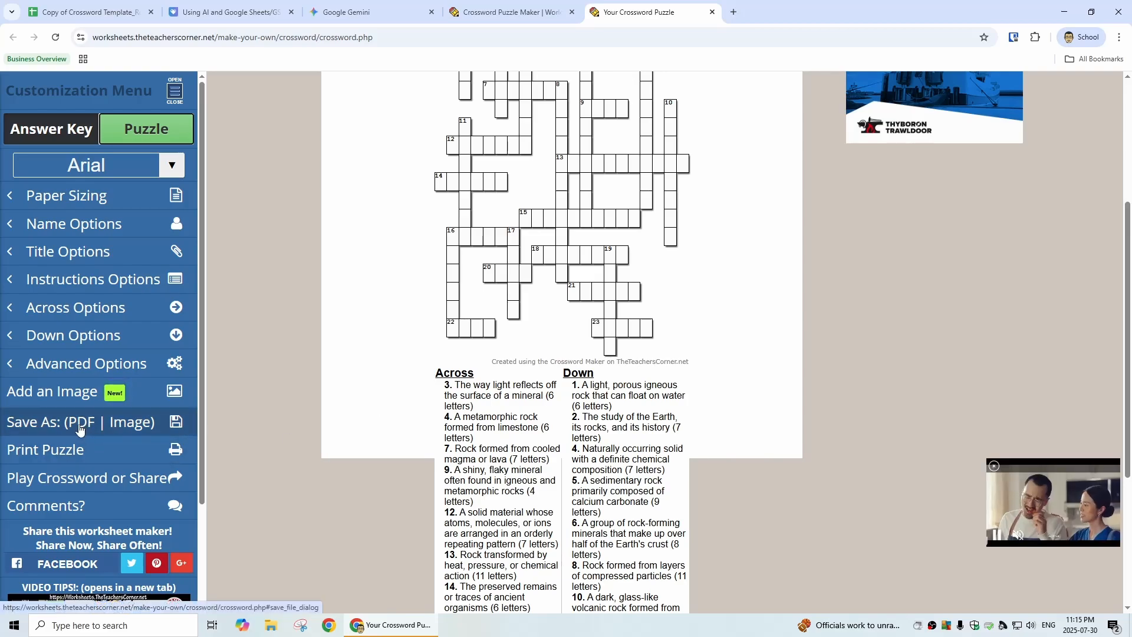
Step: Save the blank puzzle as a Letter-size PDF, download it, and maximize it in Adobe Acrobat with the tools list closed
{"action": "left_click", "coordinate": [81, 428]}
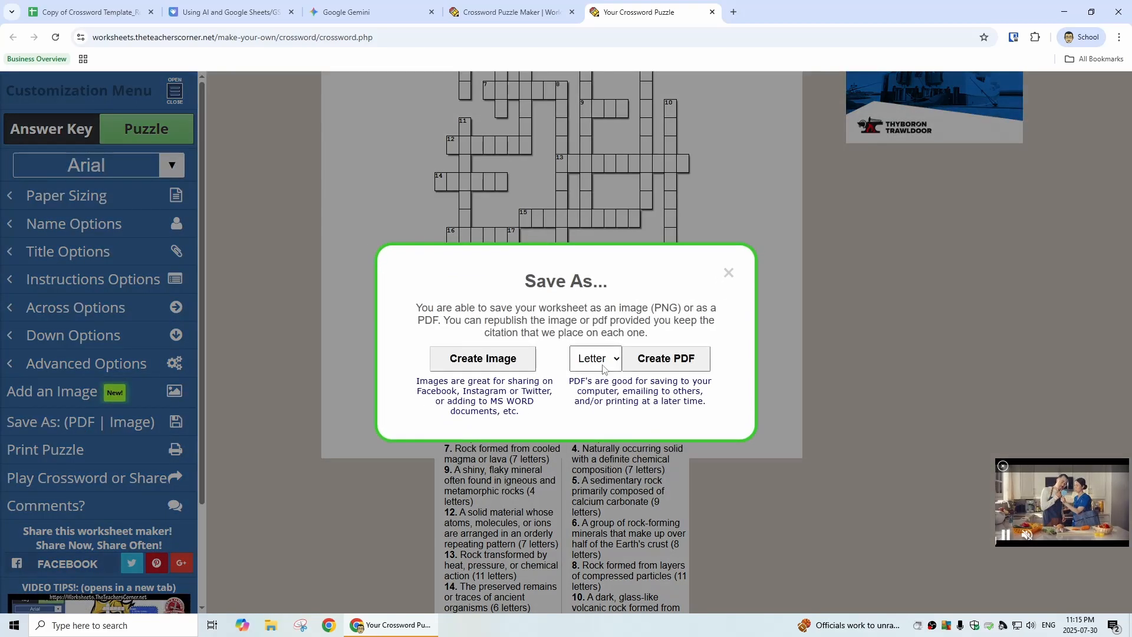
{"action": "left_click", "coordinate": [602, 368]}
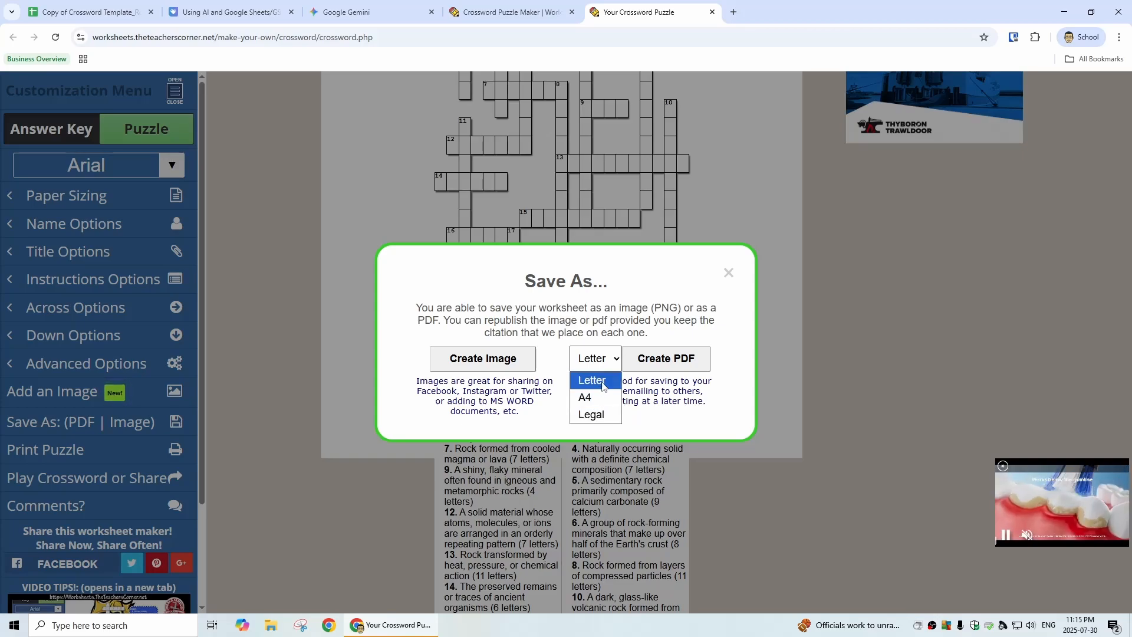
{"action": "left_click", "coordinate": [603, 385]}
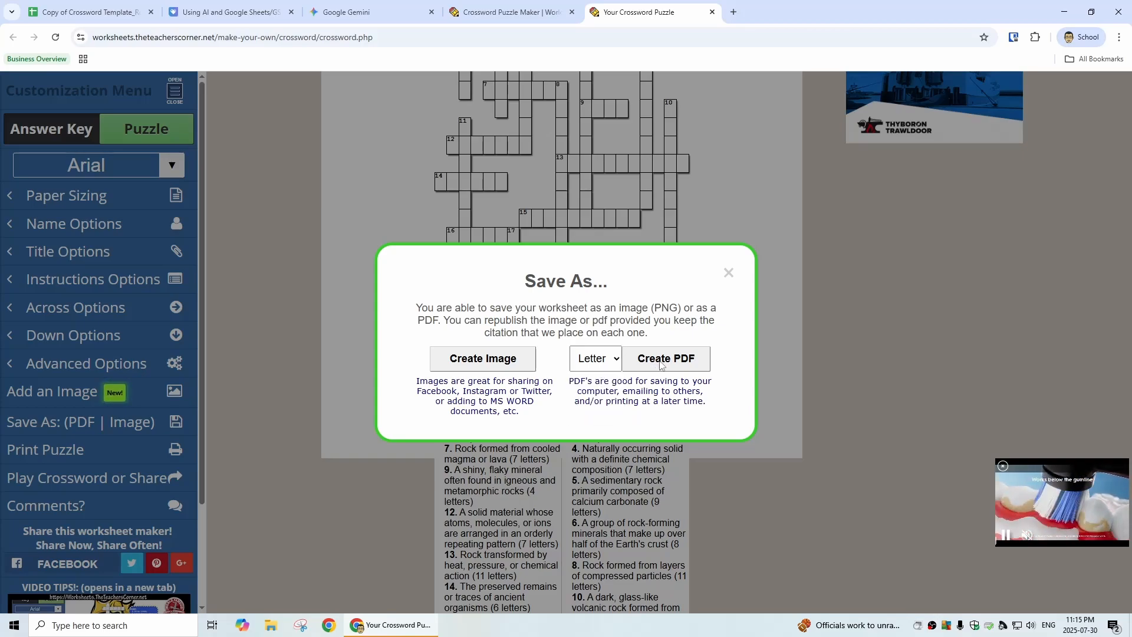
{"action": "left_click", "coordinate": [661, 362]}
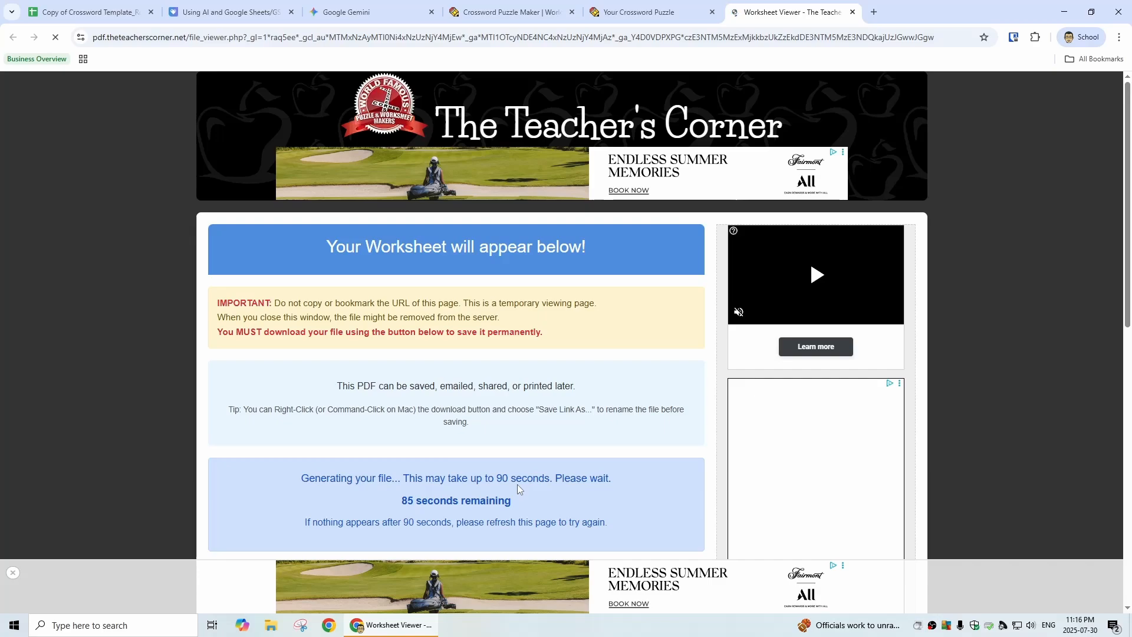
{"action": "left_click", "coordinate": [472, 419]}
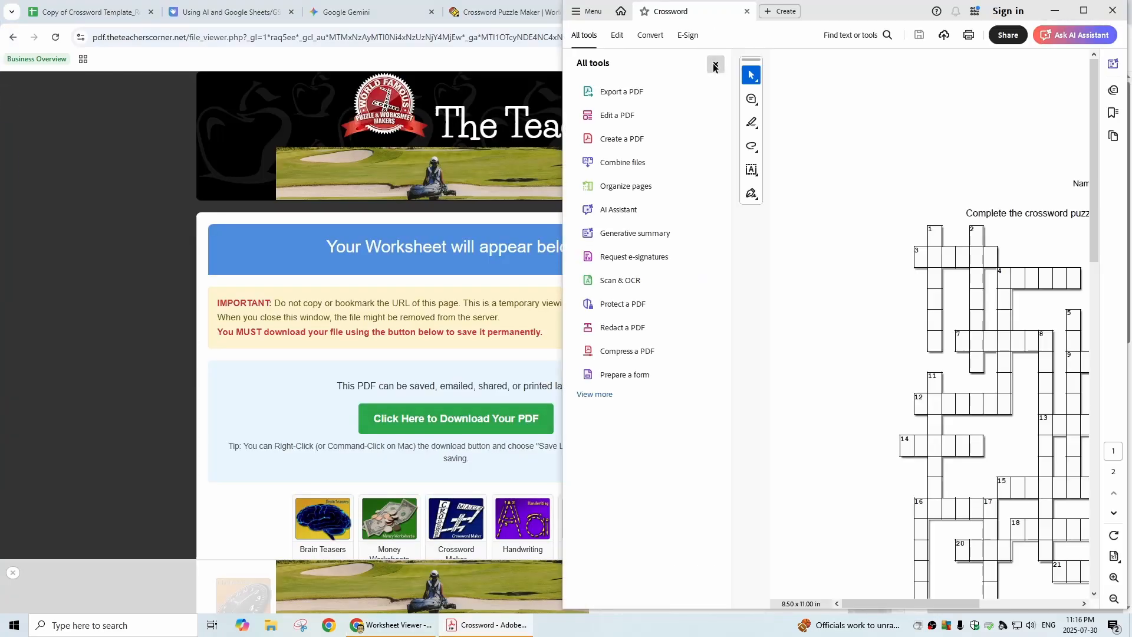
{"action": "left_click", "coordinate": [714, 67]}
{"action": "left_click", "coordinate": [1083, 10]}
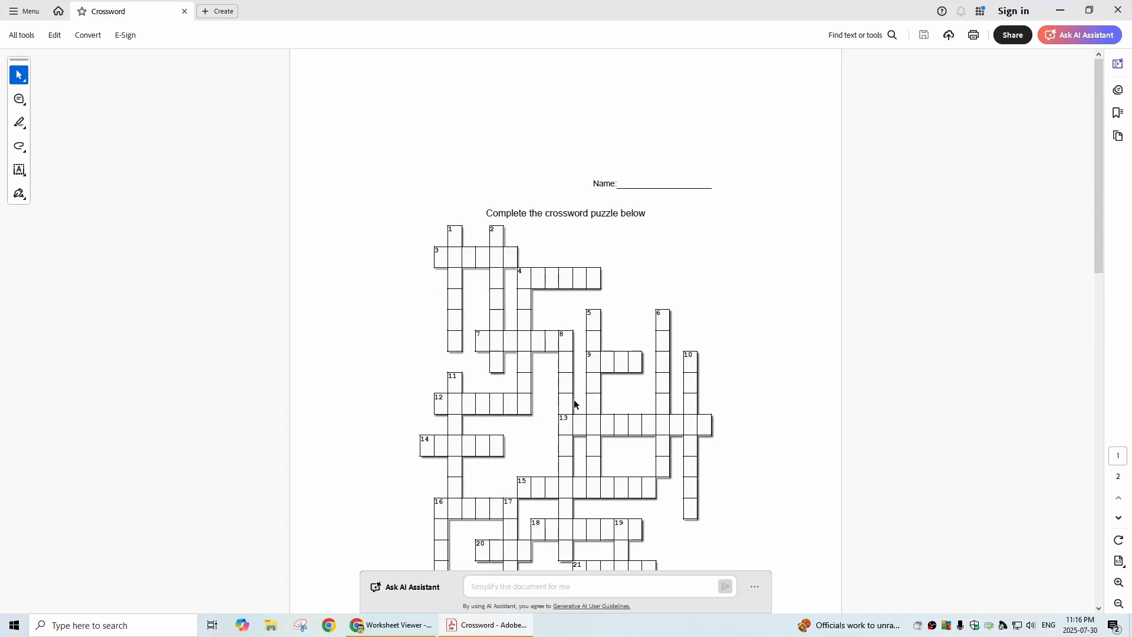
Step: Copy the Across heading with clues 3 and 4 from the PDF into the crossword sheet, starting at cell A2
{"action": "scroll", "coordinate": [574, 405], "scroll_direction": "down", "scroll_amount": 15}
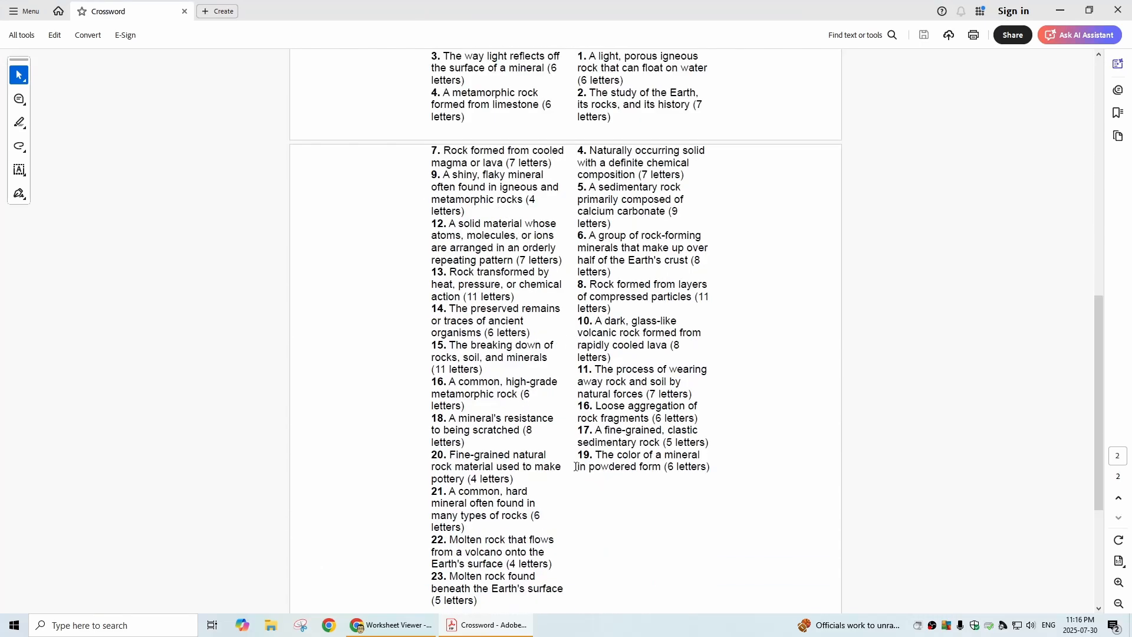
{"action": "scroll", "coordinate": [575, 466], "scroll_direction": "down", "scroll_amount": 3}
{"action": "scroll", "coordinate": [576, 470], "scroll_direction": "up", "scroll_amount": 5}
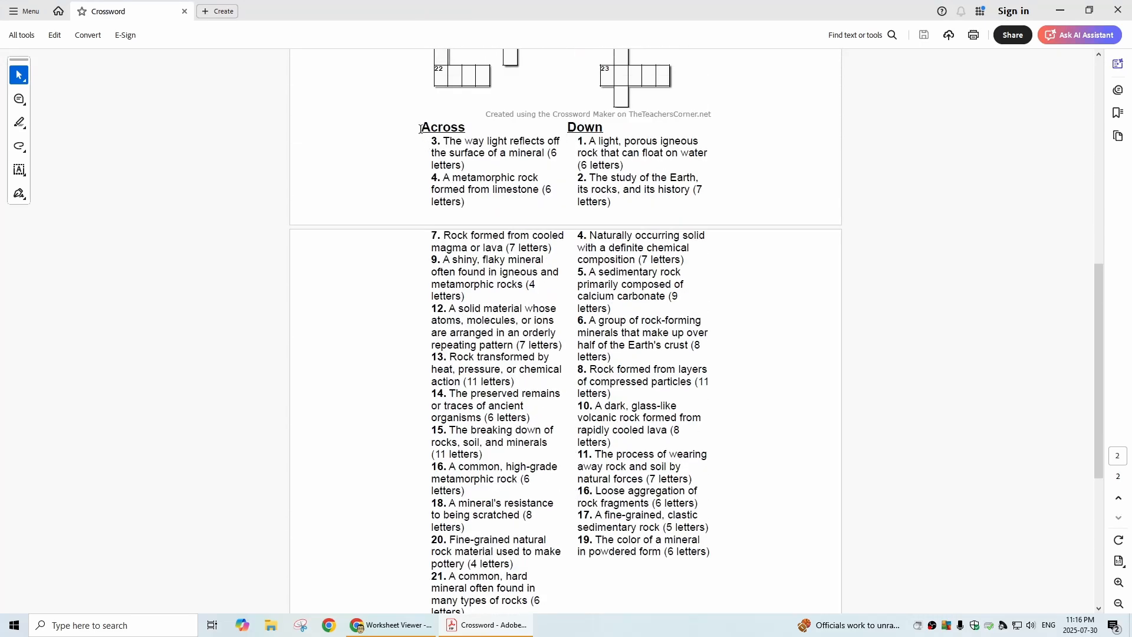
{"action": "left_click_drag", "start_coordinate": [420, 128], "coordinate": [553, 220]}
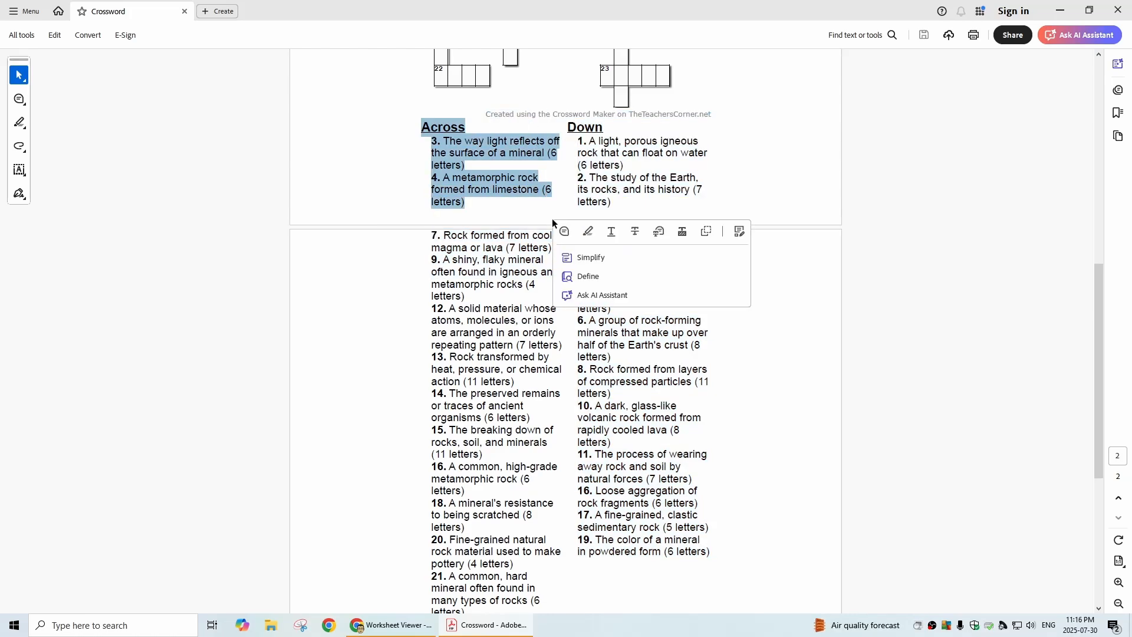
{"action": "left_click", "coordinate": [380, 626]}
{"action": "left_click", "coordinate": [89, 12]}
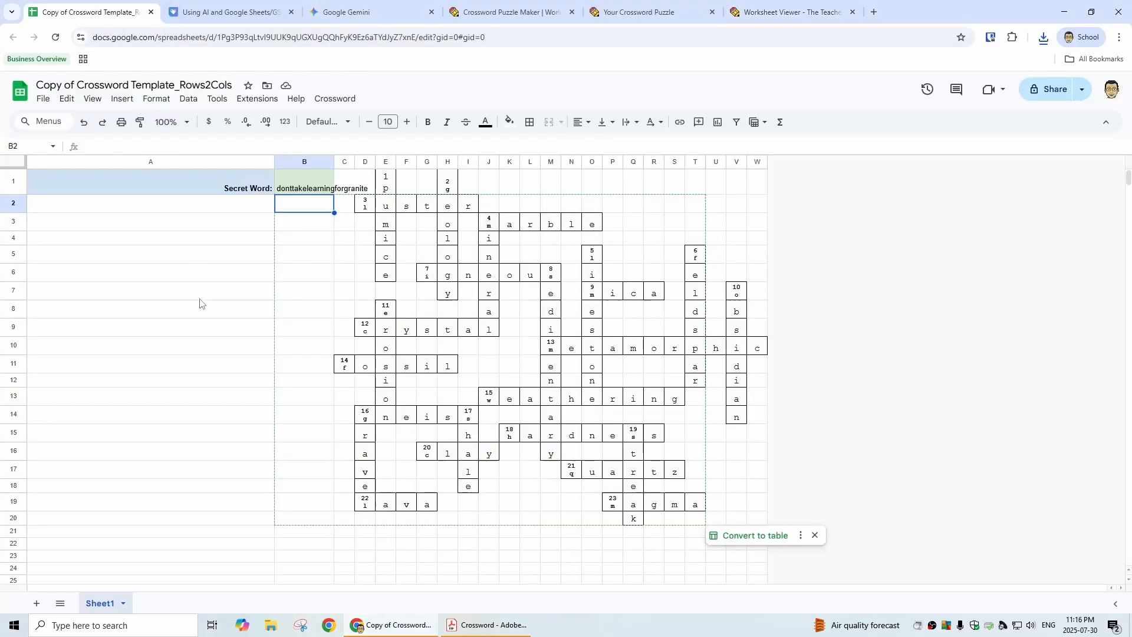
{"action": "left_click", "coordinate": [144, 211]}
{"action": "key", "text": "ctrl+v"}
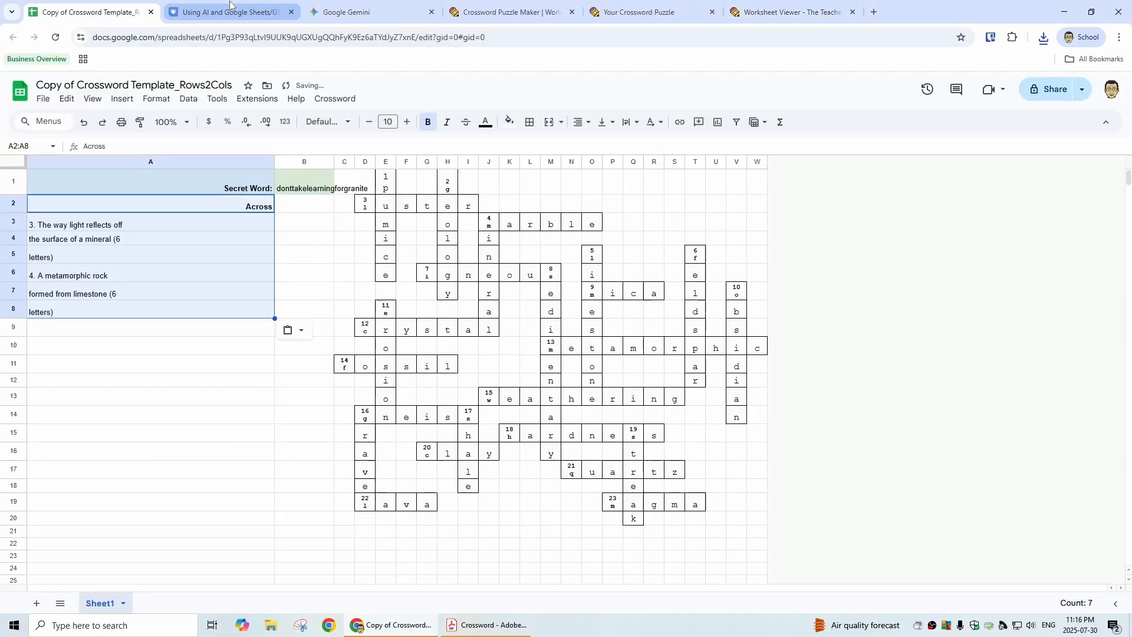
Step: Copy the remaining Across clues, 7 through 23, from the PDF's second page into the sheet, starting at cell A9
{"action": "left_click", "coordinate": [735, 12]}
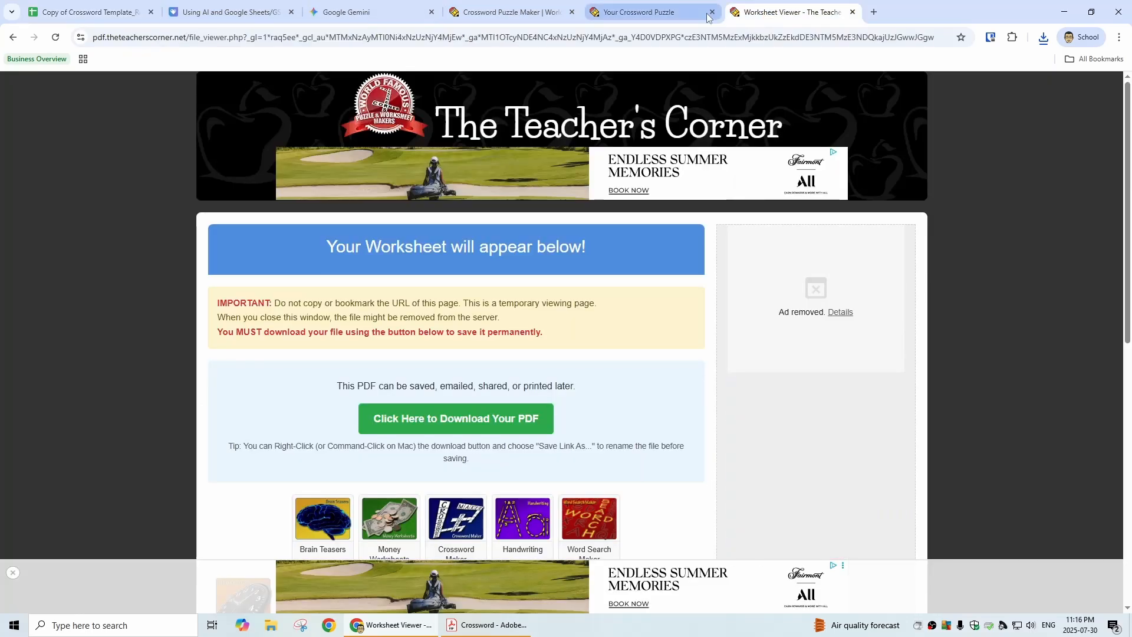
{"action": "left_click", "coordinate": [88, 12]}
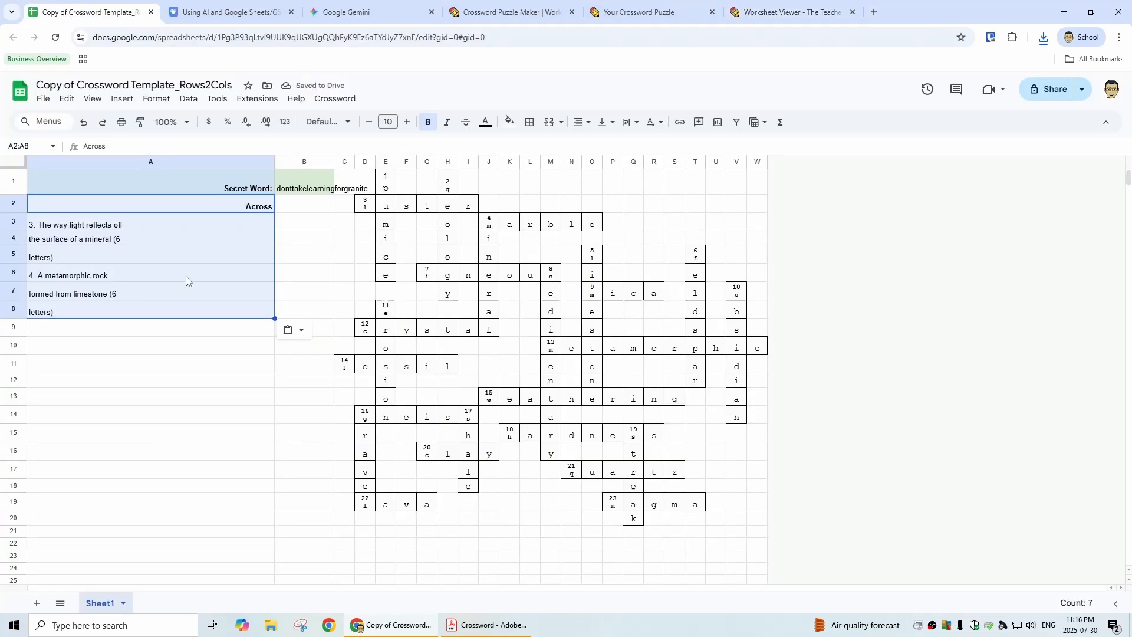
{"action": "left_click", "coordinate": [470, 633]}
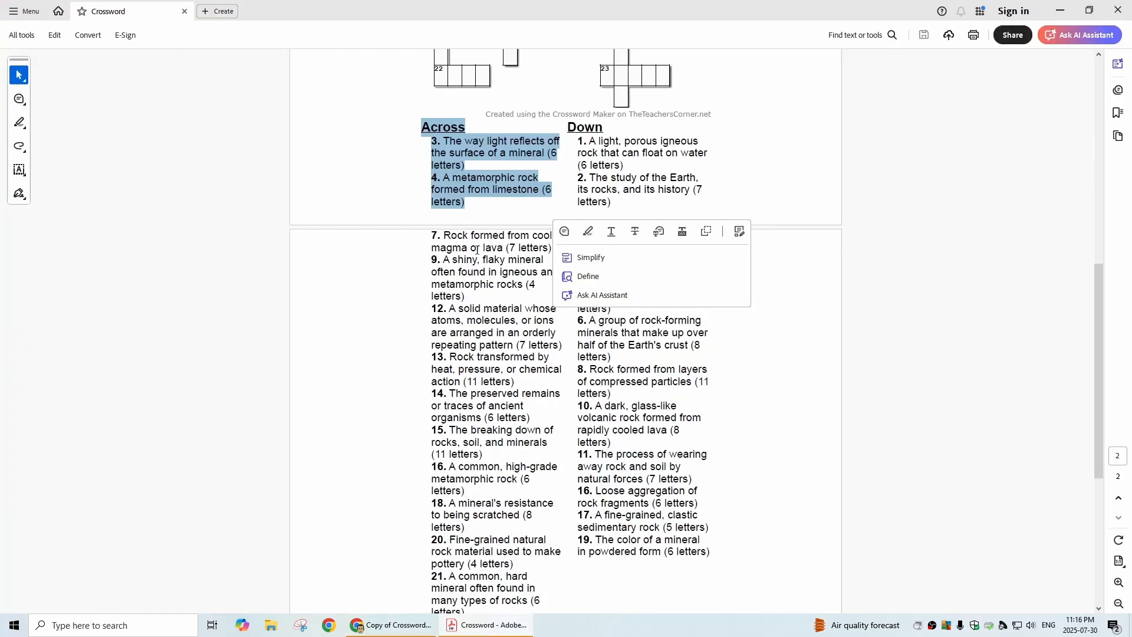
{"action": "left_click_drag", "start_coordinate": [432, 238], "coordinate": [548, 607]}
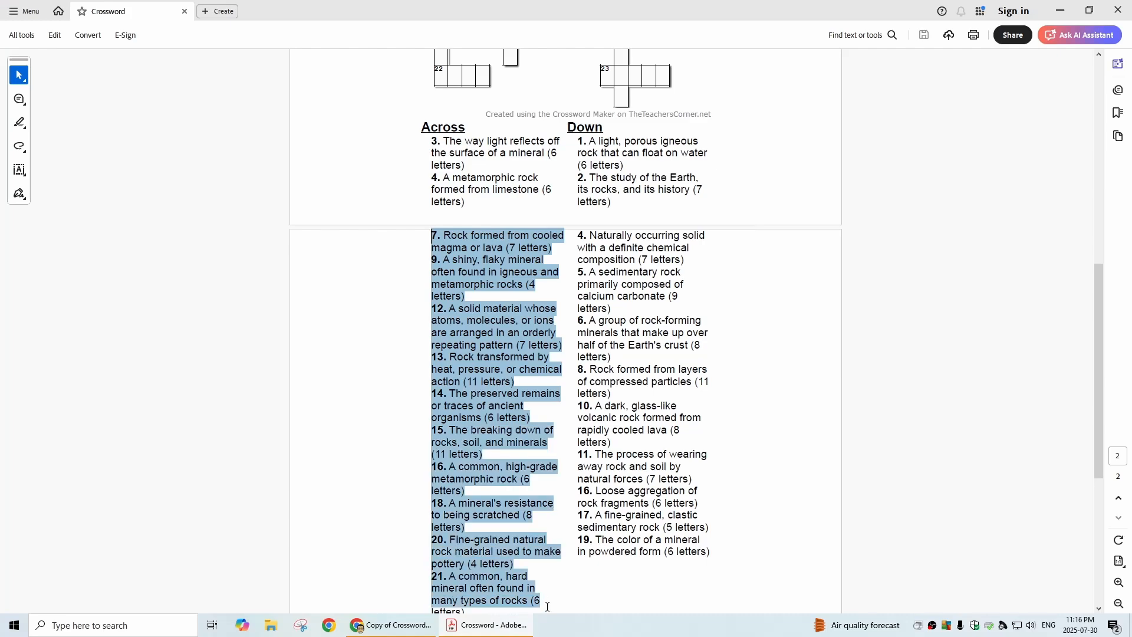
{"action": "scroll", "coordinate": [698, 423], "scroll_direction": "down", "scroll_amount": 3}
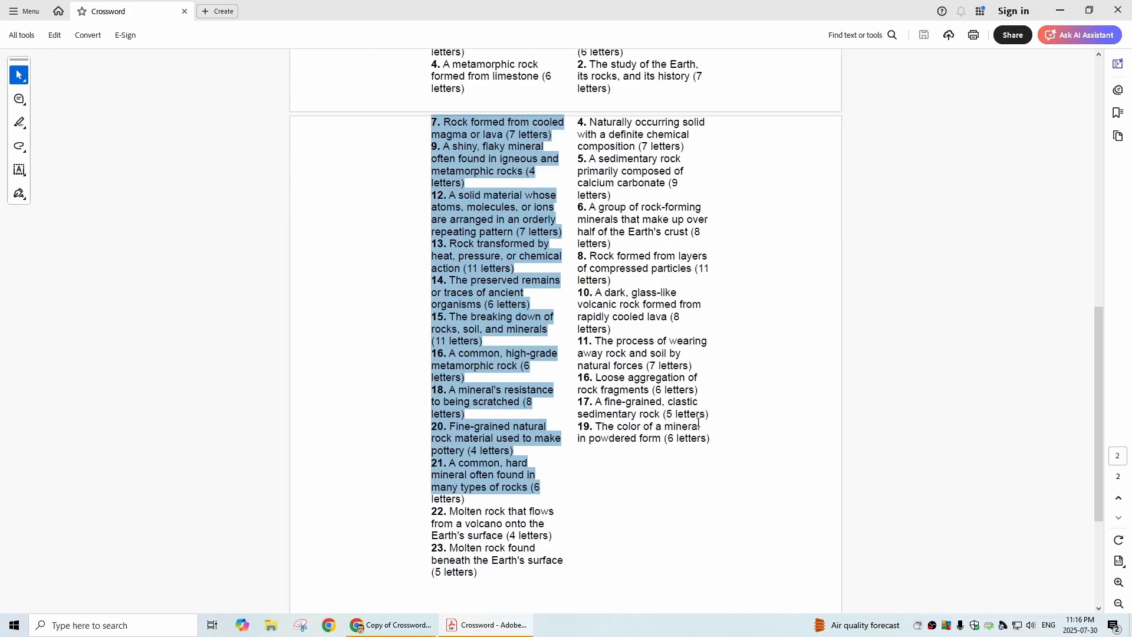
{"action": "left_click", "coordinate": [482, 575], "text": "shift"}
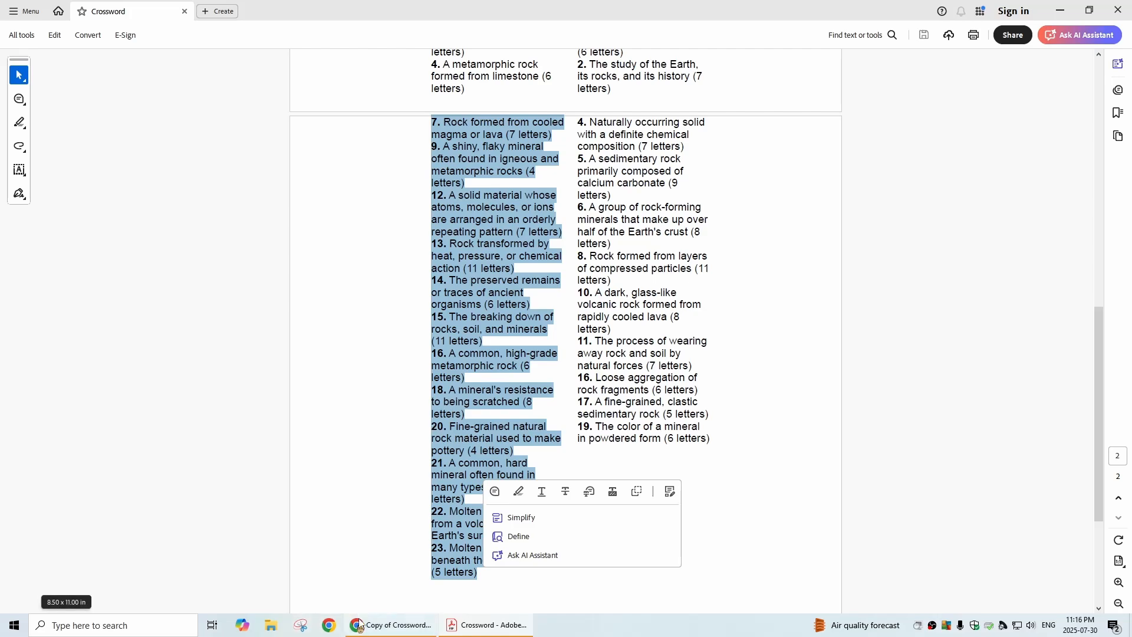
{"action": "left_click", "coordinate": [382, 625]}
{"action": "left_click", "coordinate": [122, 334]}
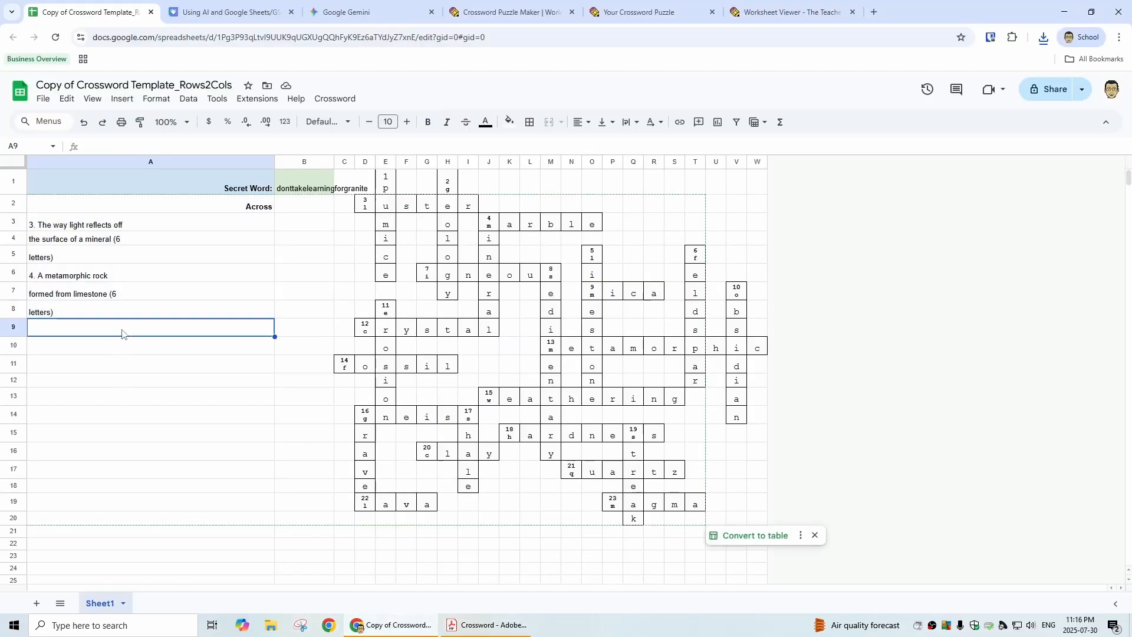
{"action": "key", "text": "ctrl+v"}
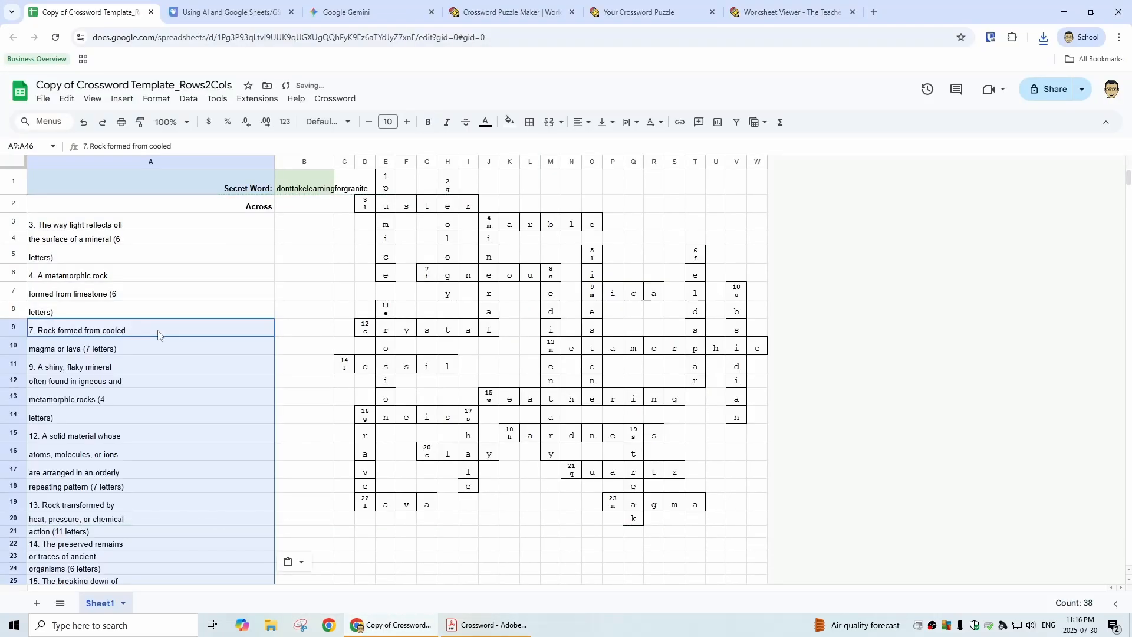
Step: Left-align the Across heading in cell A2
{"action": "left_click", "coordinate": [225, 211]}
{"action": "left_click", "coordinate": [579, 122]}
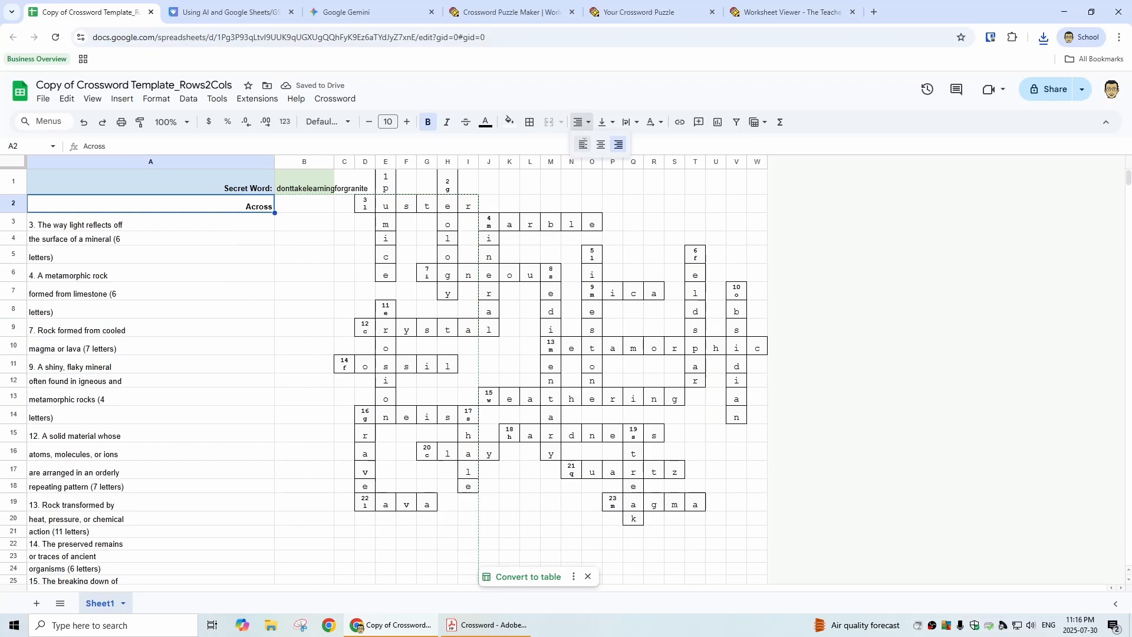
{"action": "left_click", "coordinate": [583, 144]}
Step: Copy the Down heading with clues 1 and 2 from the PDF into the sheet, starting at cell A47
{"action": "left_click", "coordinate": [487, 625]}
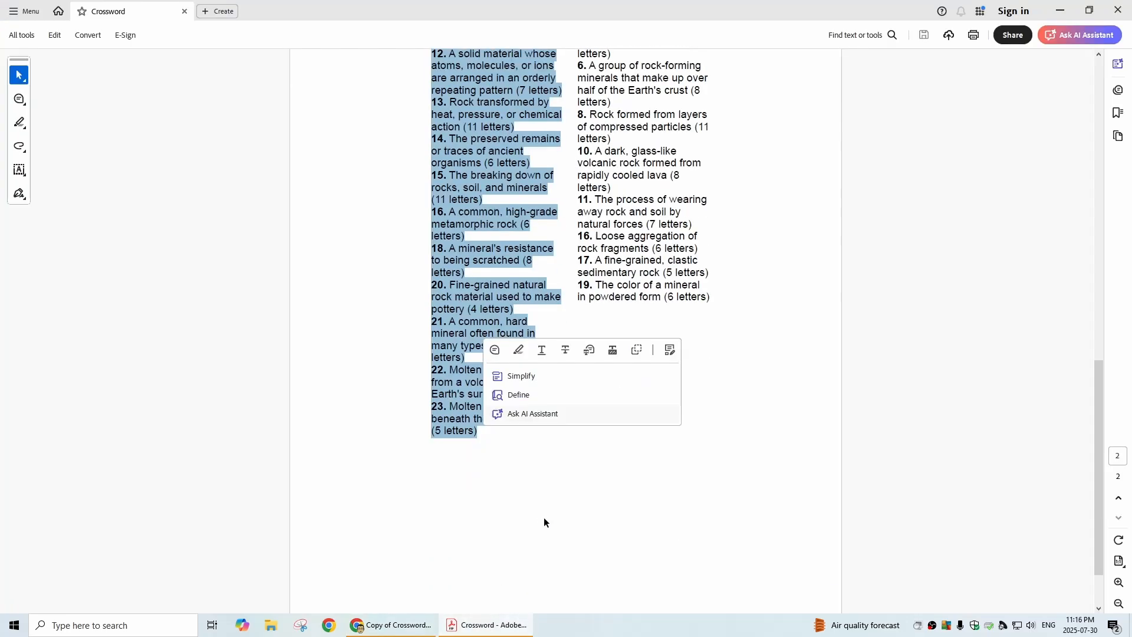
{"action": "scroll", "coordinate": [543, 522], "scroll_direction": "up", "scroll_amount": 5}
{"action": "left_click_drag", "start_coordinate": [567, 174], "coordinate": [613, 263]}
{"action": "key", "text": "ctrl+c"}
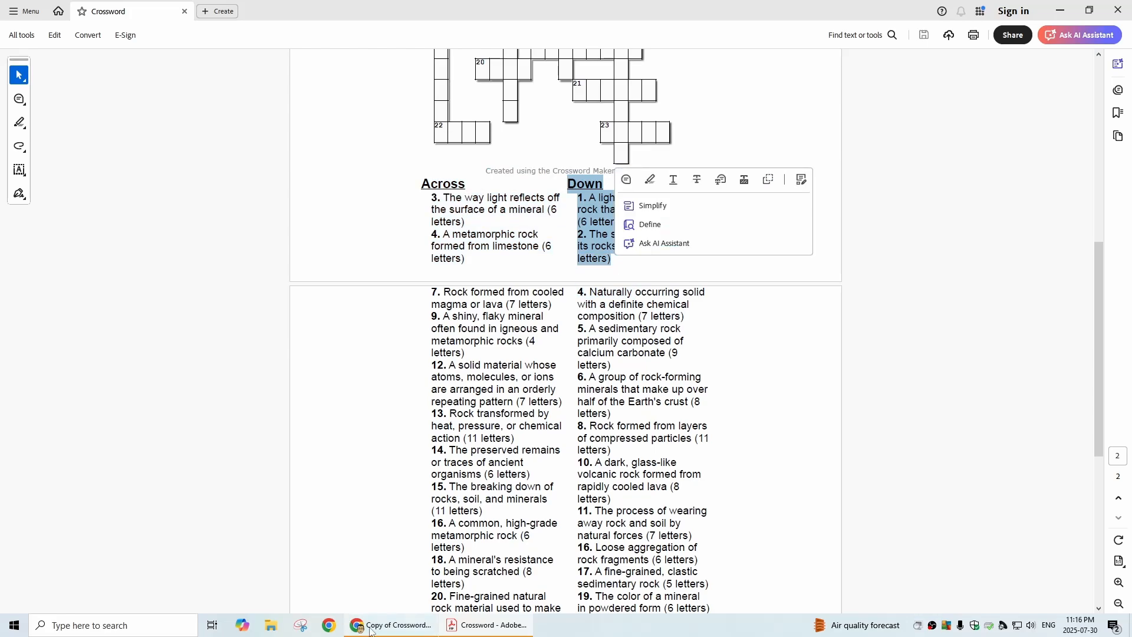
{"action": "left_click", "coordinate": [391, 625]}
{"action": "scroll", "coordinate": [99, 460], "scroll_direction": "down", "scroll_amount": 5}
{"action": "left_click", "coordinate": [100, 502]}
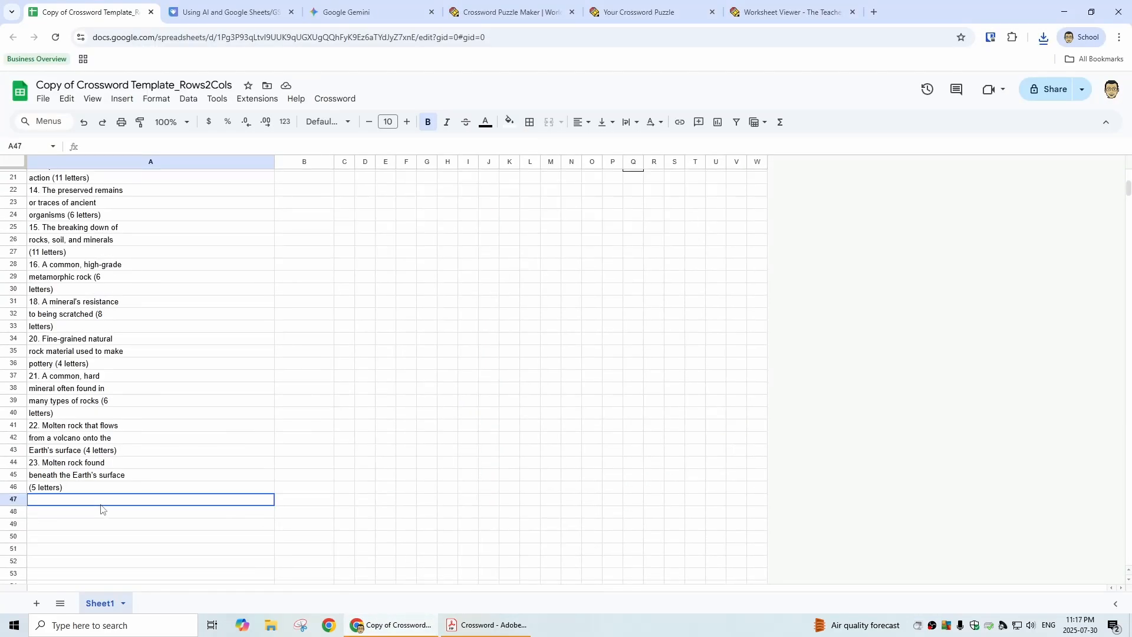
{"action": "key", "text": "ctrl+v"}
Step: Copy the remaining Down clues, 4 through 19, from the PDF's second page into the sheet, starting at cell A54
{"action": "left_click", "coordinate": [475, 625]}
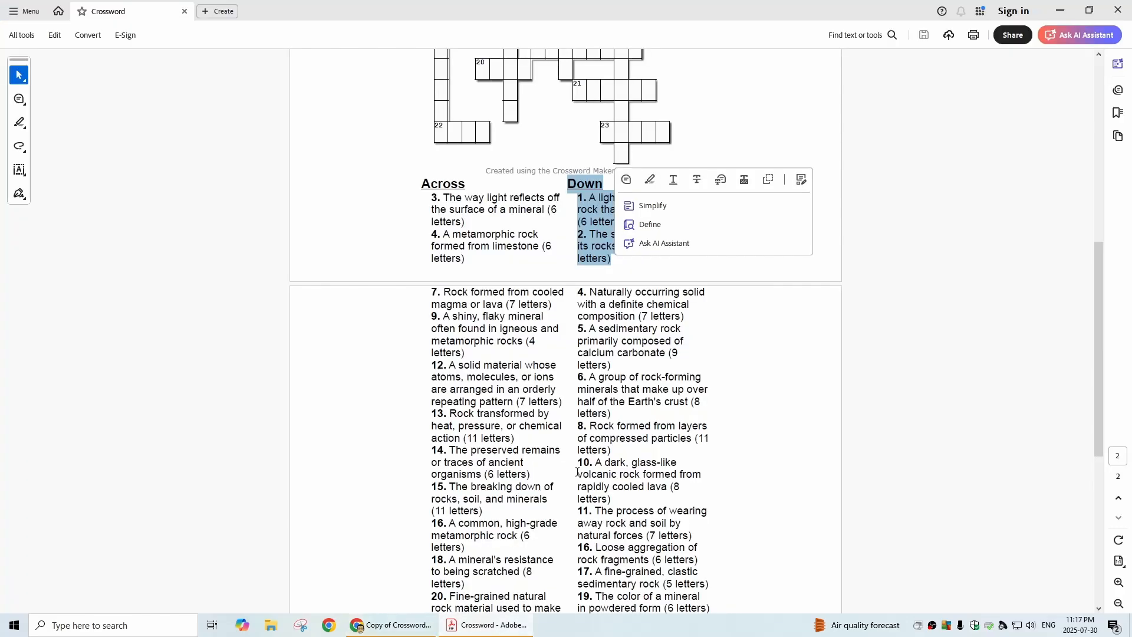
{"action": "scroll", "coordinate": [583, 381], "scroll_direction": "down", "scroll_amount": 1}
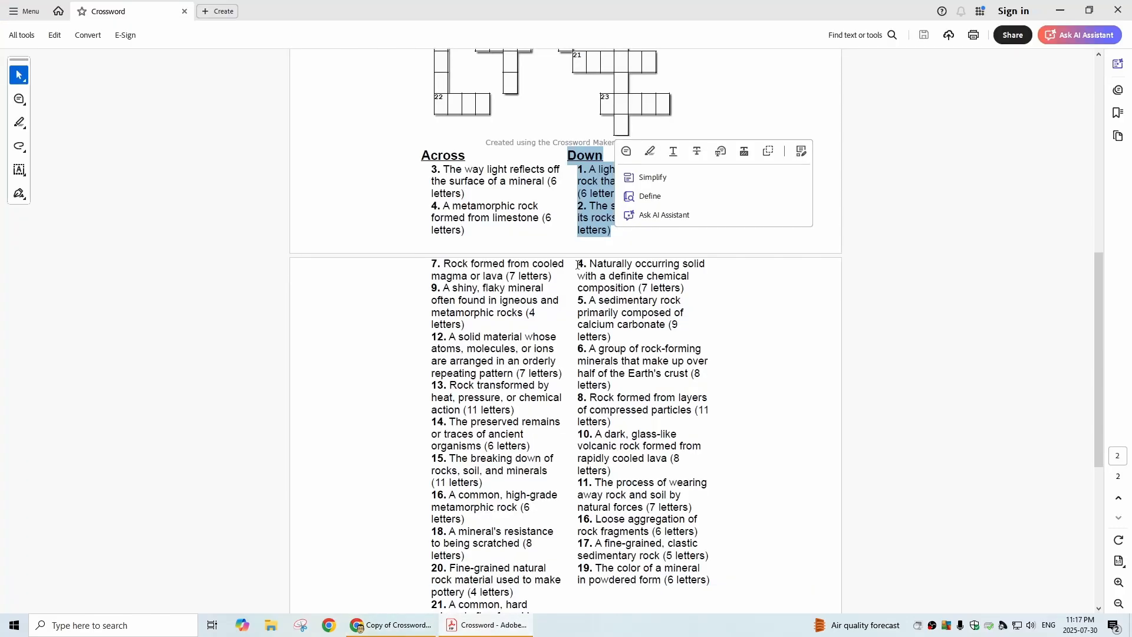
{"action": "left_click_drag", "start_coordinate": [578, 264], "coordinate": [714, 589]}
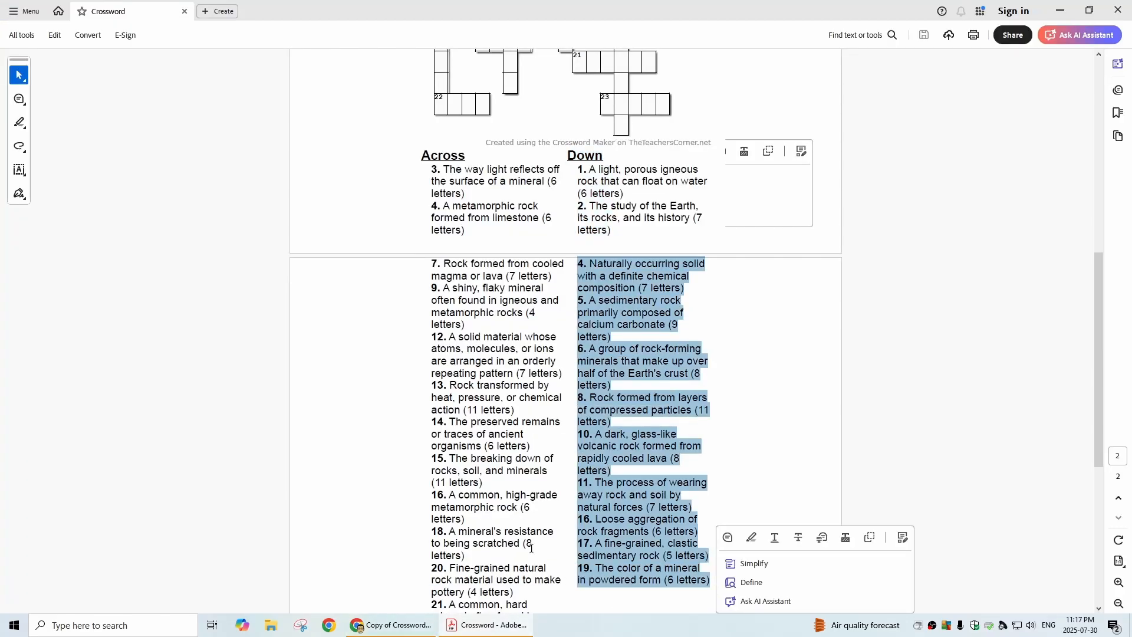
{"action": "left_click", "coordinate": [392, 625]}
{"action": "scroll", "coordinate": [100, 413], "scroll_direction": "down", "scroll_amount": 3}
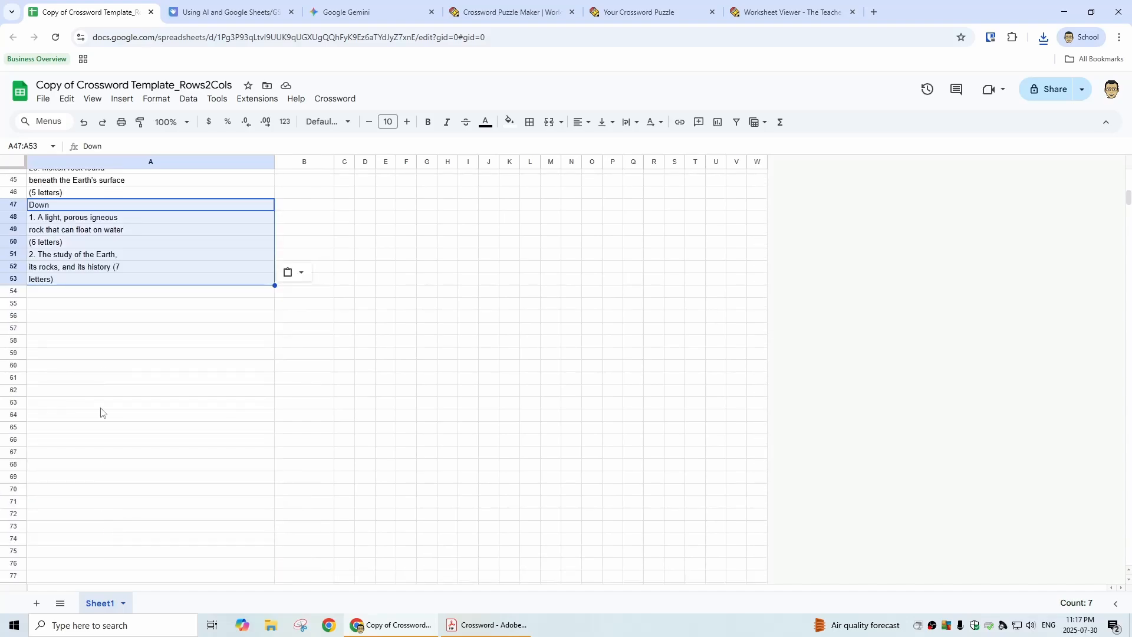
{"action": "left_click", "coordinate": [100, 295]}
{"action": "key", "text": "ctrl+v"}
Step: Run the Format Crossword script on the sheet, authorizing it with the school account to edit Google Sheets spreadsheets
{"action": "scroll", "coordinate": [283, 407], "scroll_direction": "up", "scroll_amount": 15}
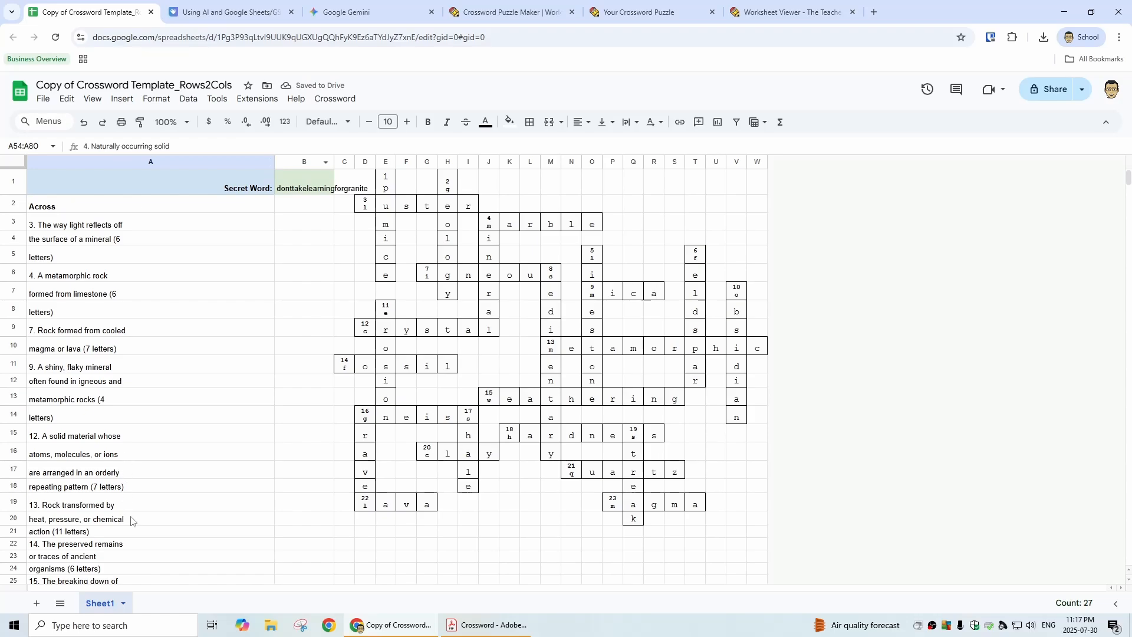
{"action": "left_click", "coordinate": [346, 100]}
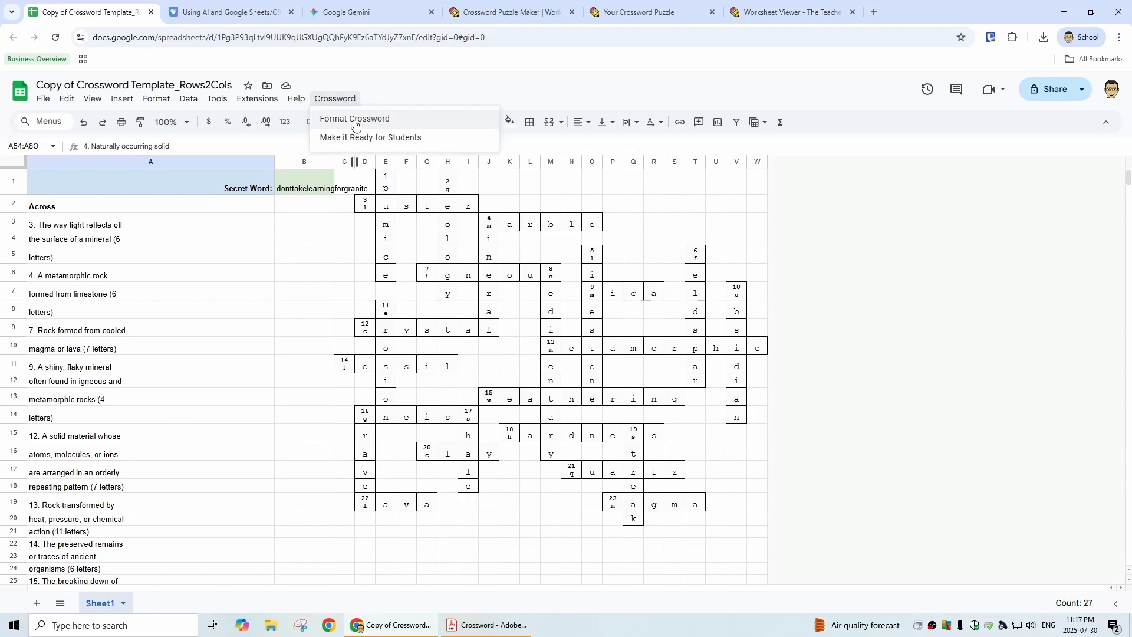
{"action": "left_click", "coordinate": [355, 119]}
{"action": "left_click", "coordinate": [667, 371]}
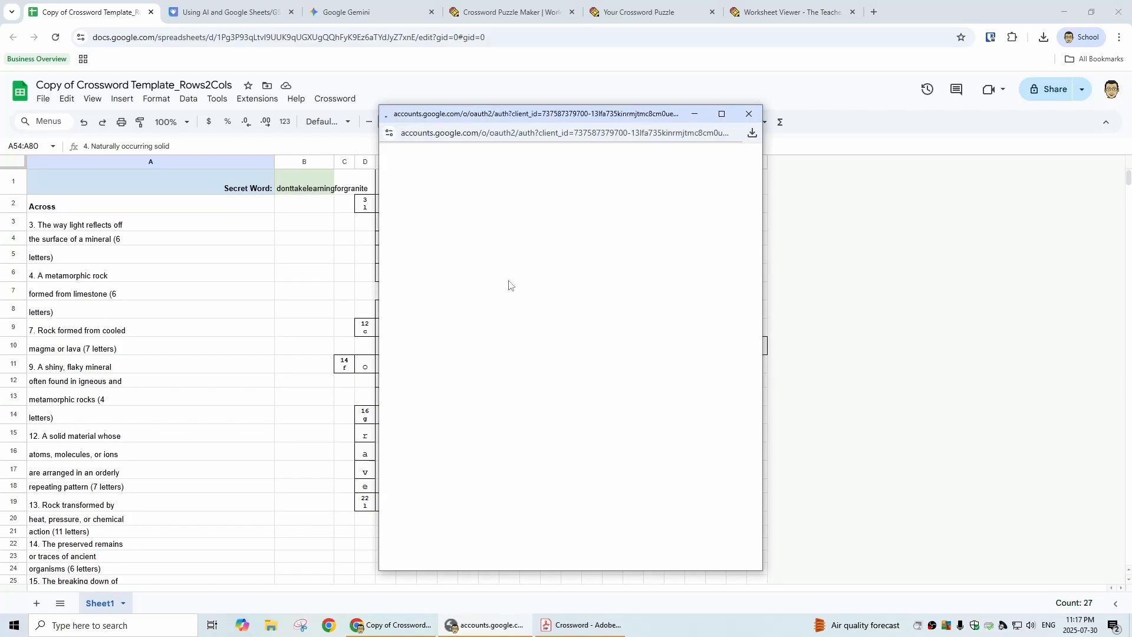
{"action": "left_click", "coordinate": [522, 353]}
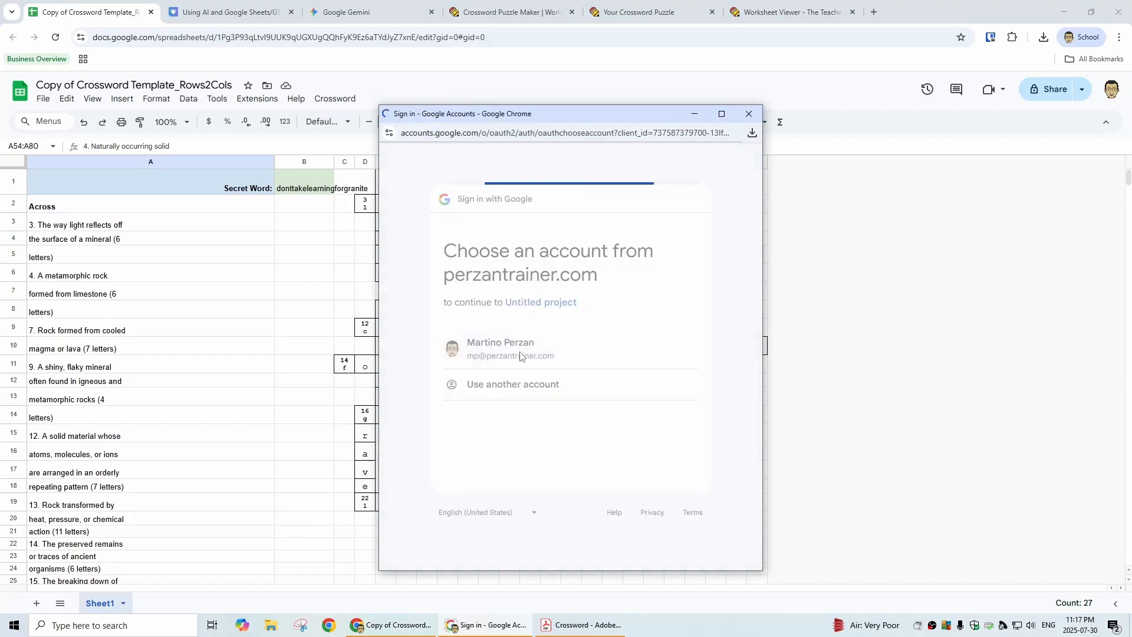
{"action": "scroll", "coordinate": [606, 406], "scroll_direction": "down", "scroll_amount": 3}
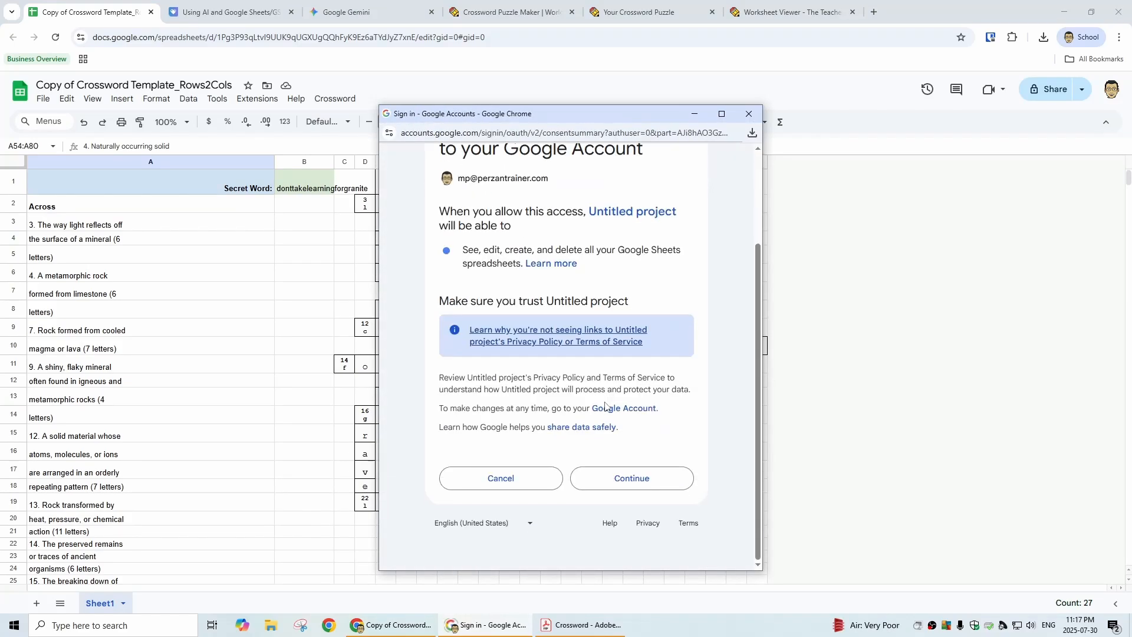
{"action": "left_click", "coordinate": [620, 480]}
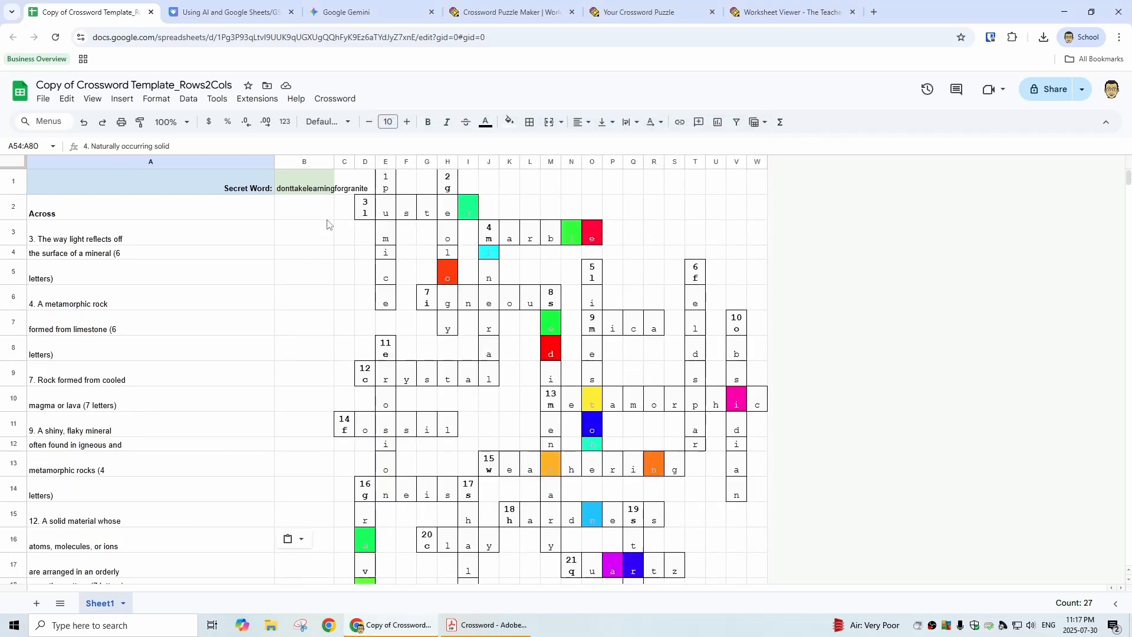
Step: Check the formatted clues and grid, and review the conditional format rules for the entire sheet
{"action": "scroll", "coordinate": [233, 392], "scroll_direction": "down", "scroll_amount": 5}
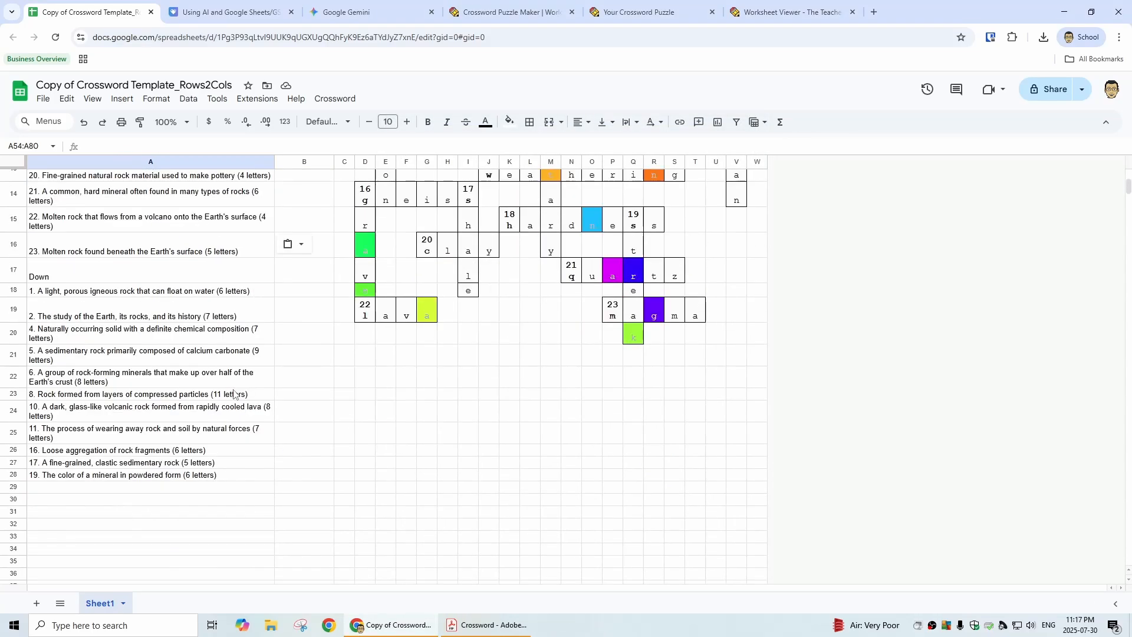
{"action": "scroll", "coordinate": [85, 268], "scroll_direction": "up", "scroll_amount": 5}
{"action": "scroll", "coordinate": [149, 550], "scroll_direction": "down", "scroll_amount": 3}
{"action": "scroll", "coordinate": [516, 410], "scroll_direction": "up", "scroll_amount": 3}
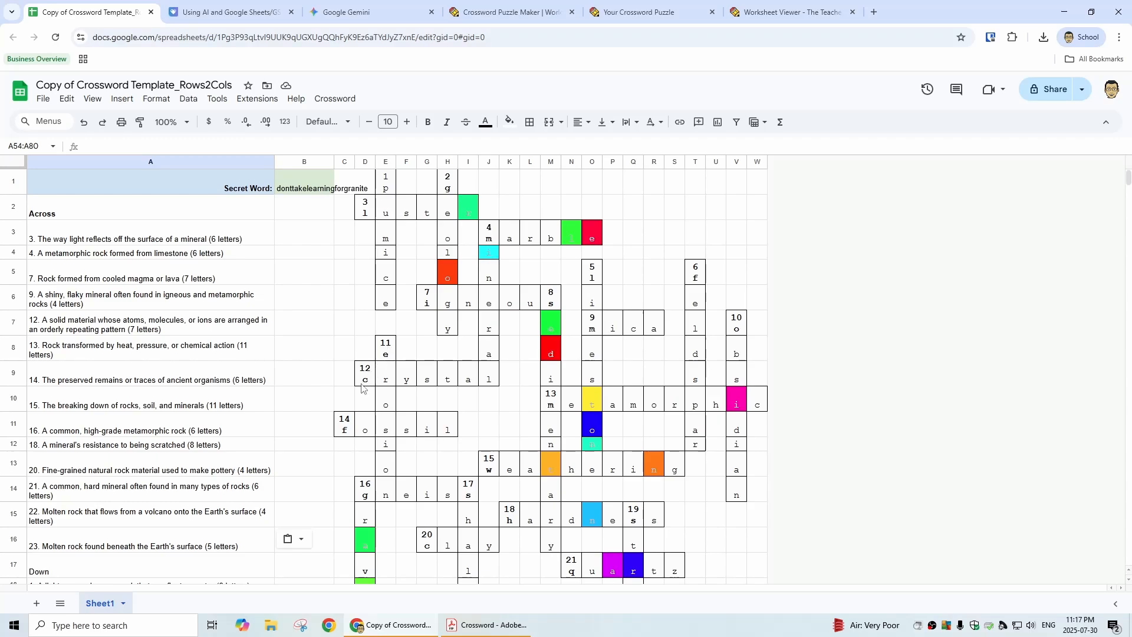
{"action": "left_click", "coordinate": [13, 167]}
{"action": "left_click", "coordinate": [14, 166]}
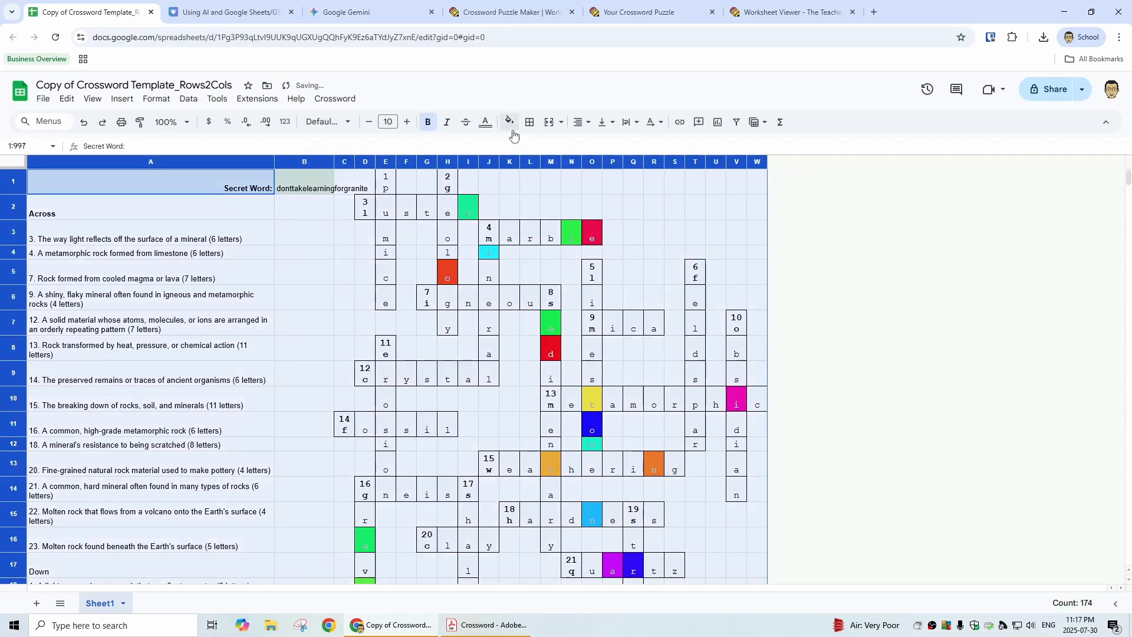
{"action": "left_click", "coordinate": [509, 121]}
{"action": "left_click", "coordinate": [572, 412]}
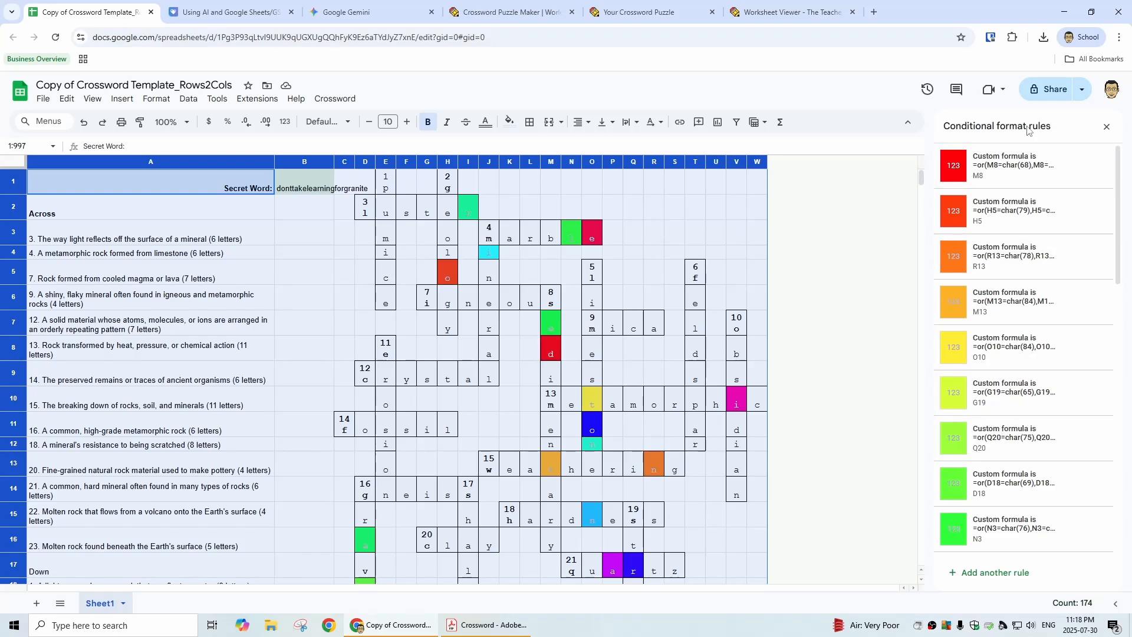
{"action": "scroll", "coordinate": [1060, 479], "scroll_direction": "down", "scroll_amount": 13}
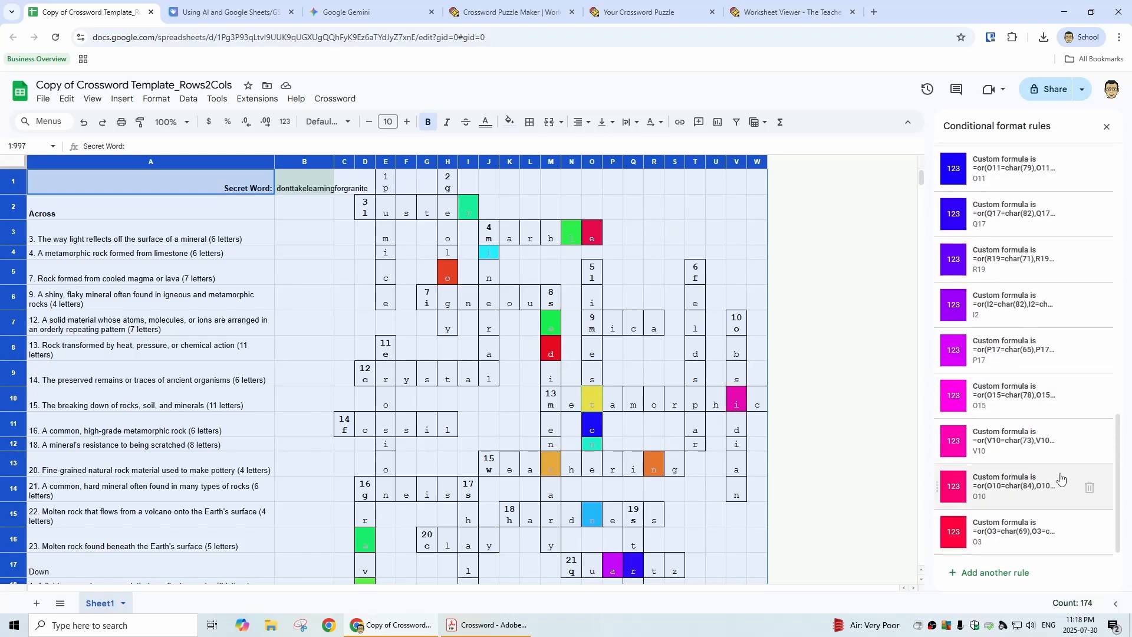
{"action": "scroll", "coordinate": [1060, 466], "scroll_direction": "up", "scroll_amount": 6}
{"action": "scroll", "coordinate": [1012, 264], "scroll_direction": "up", "scroll_amount": 5}
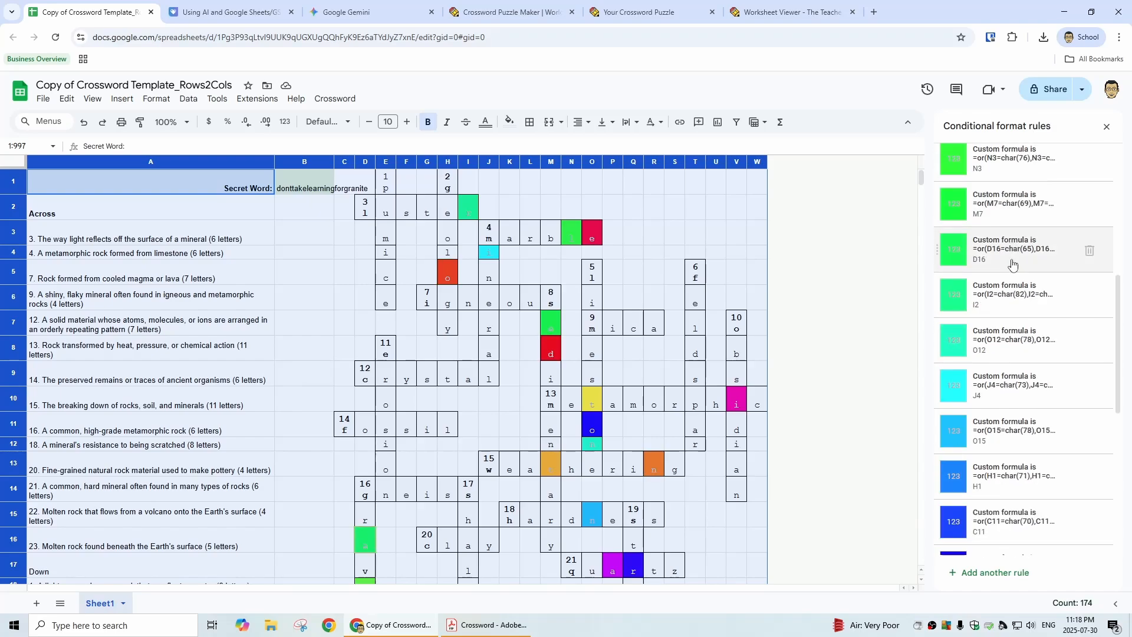
{"action": "scroll", "coordinate": [1012, 264], "scroll_direction": "down", "scroll_amount": 10}
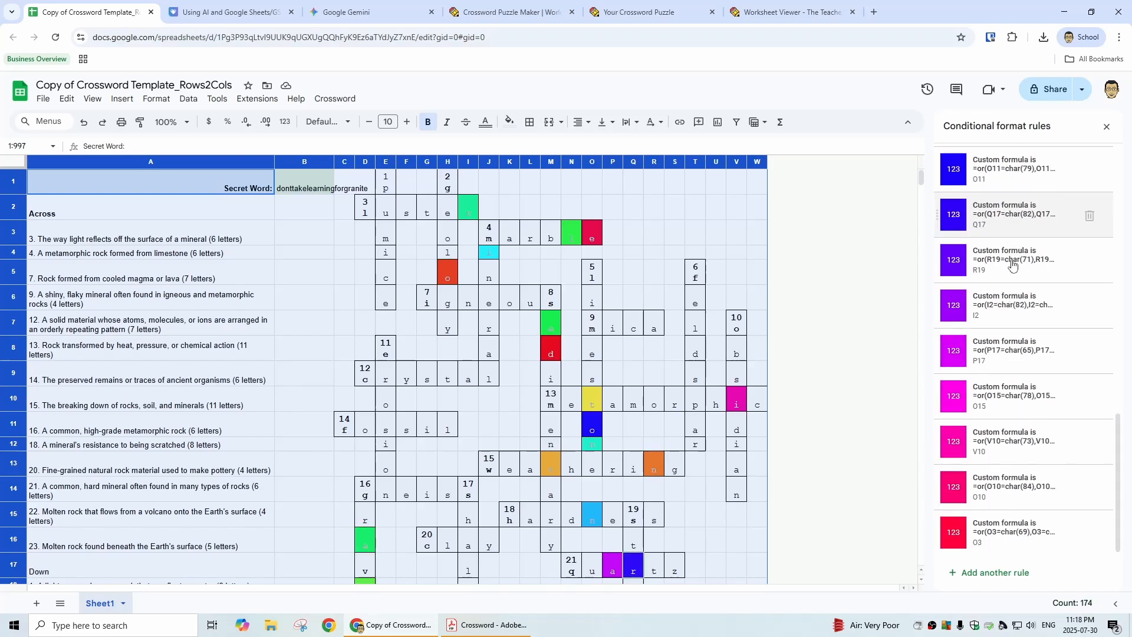
{"action": "left_click", "coordinate": [1106, 127]}
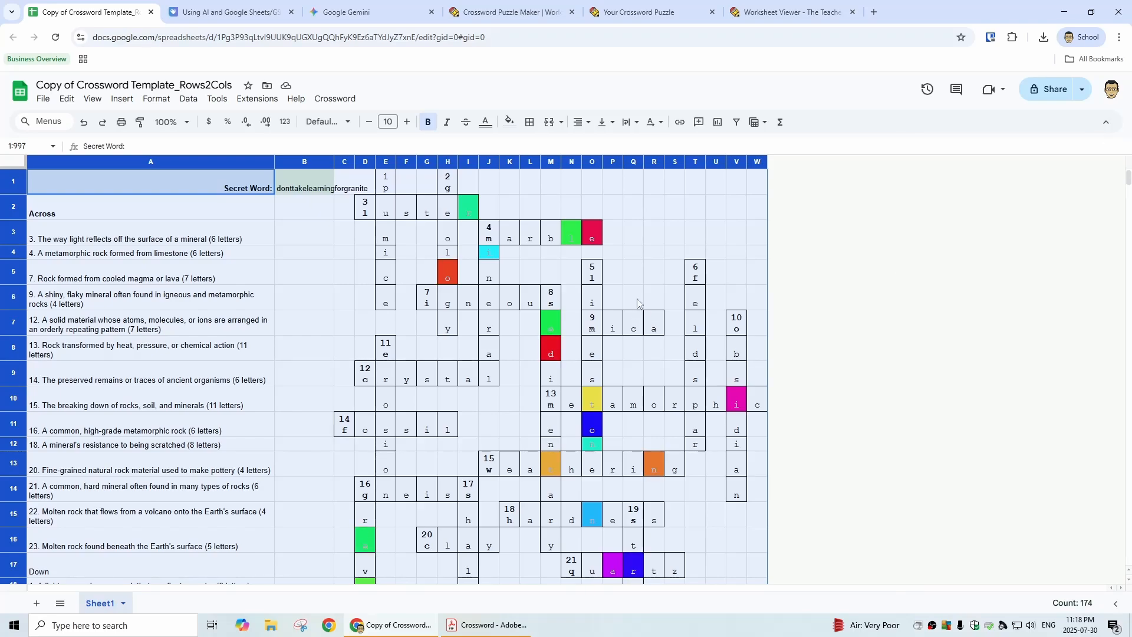
{"action": "scroll", "coordinate": [407, 222], "scroll_direction": "down", "scroll_amount": 3}
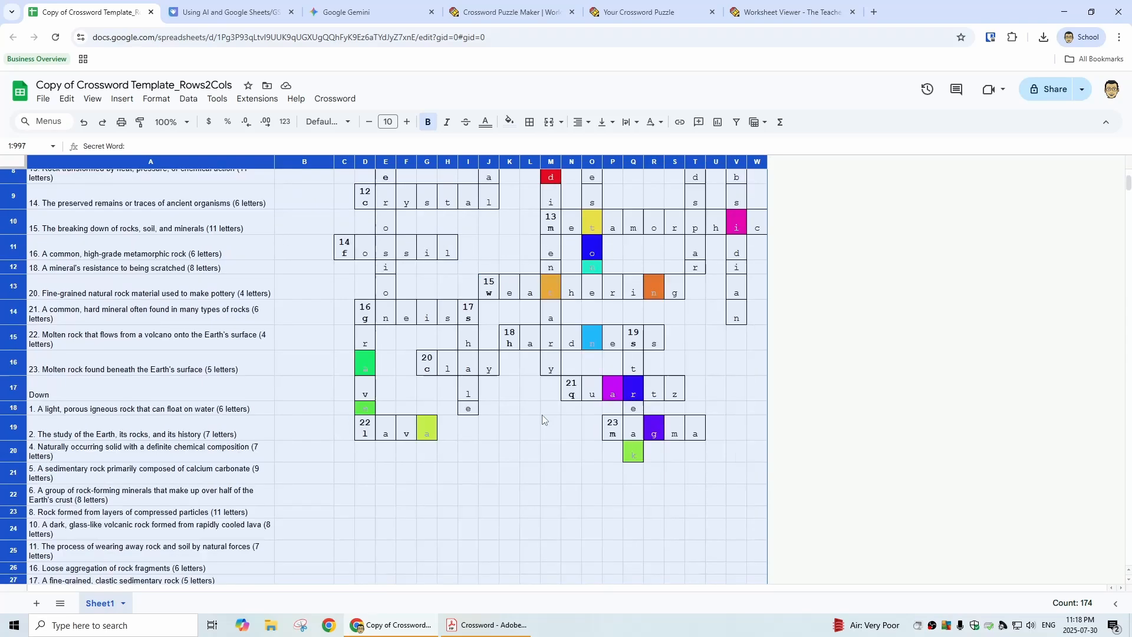
{"action": "scroll", "coordinate": [430, 226], "scroll_direction": "up", "scroll_amount": 3}
{"action": "scroll", "coordinate": [586, 420], "scroll_direction": "down", "scroll_amount": 3}
{"action": "scroll", "coordinate": [630, 490], "scroll_direction": "up", "scroll_amount": 3}
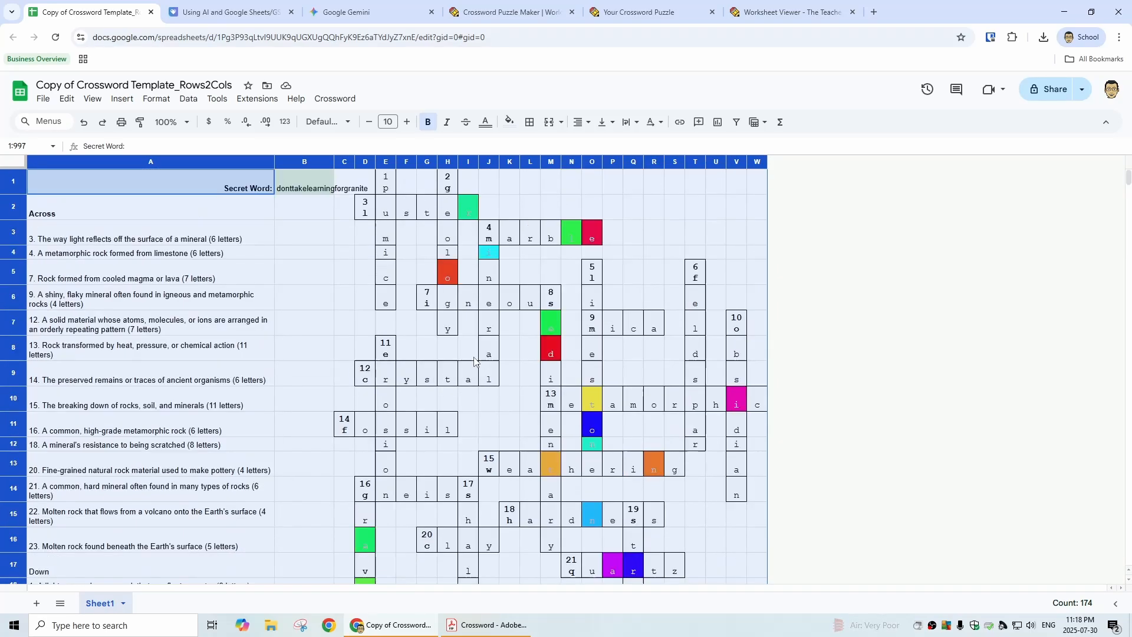
{"action": "scroll", "coordinate": [497, 408], "scroll_direction": "down", "scroll_amount": 4}
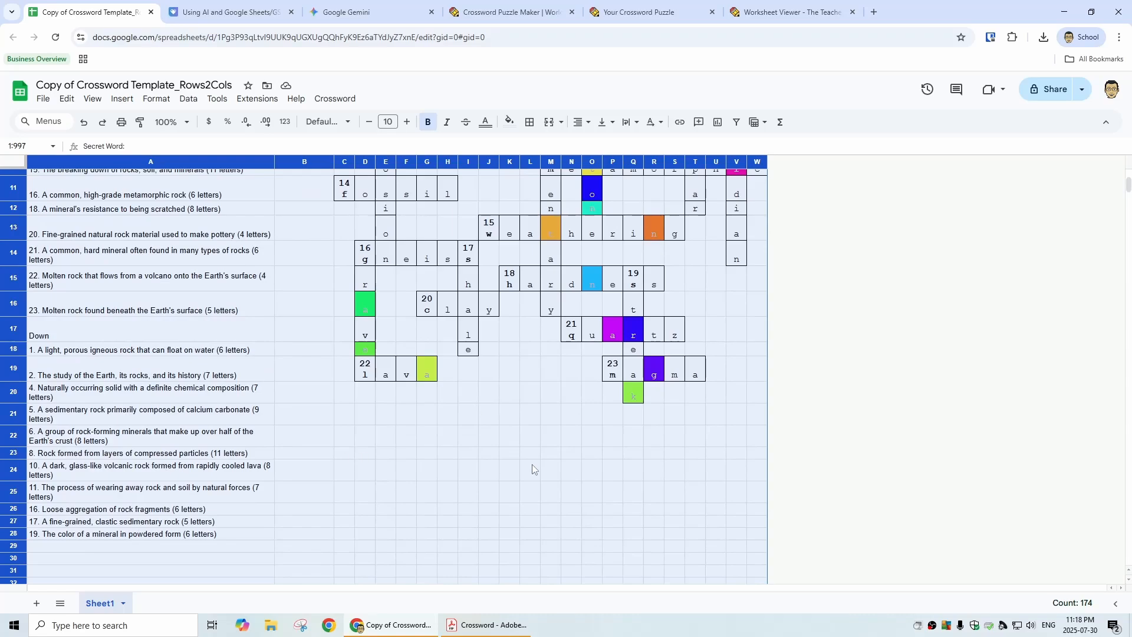
{"action": "scroll", "coordinate": [476, 436], "scroll_direction": "up", "scroll_amount": 4}
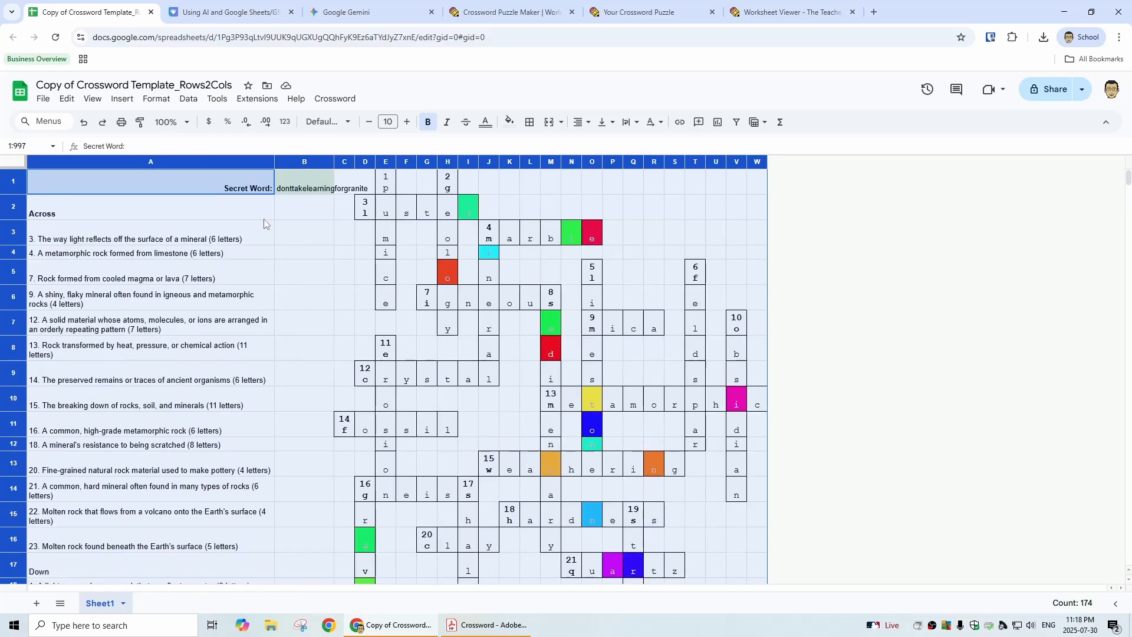
Step: Make a copy of the spreadsheet named Copy of Crossword Template_Rows2Cols_Teacher
{"action": "left_click", "coordinate": [171, 187]}
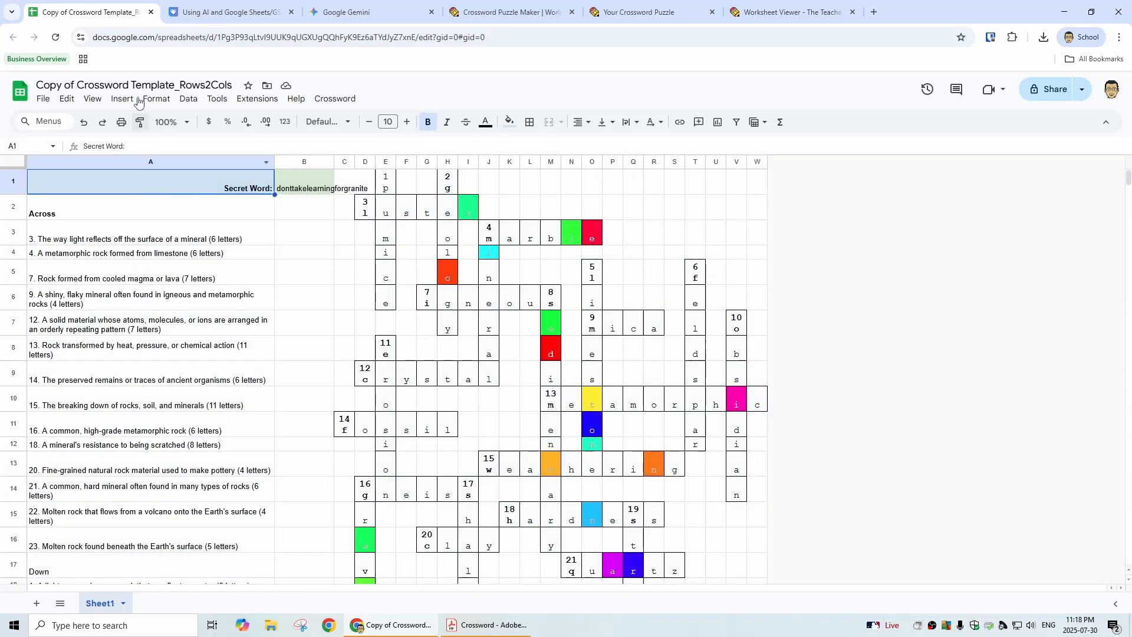
{"action": "left_click", "coordinate": [43, 99]}
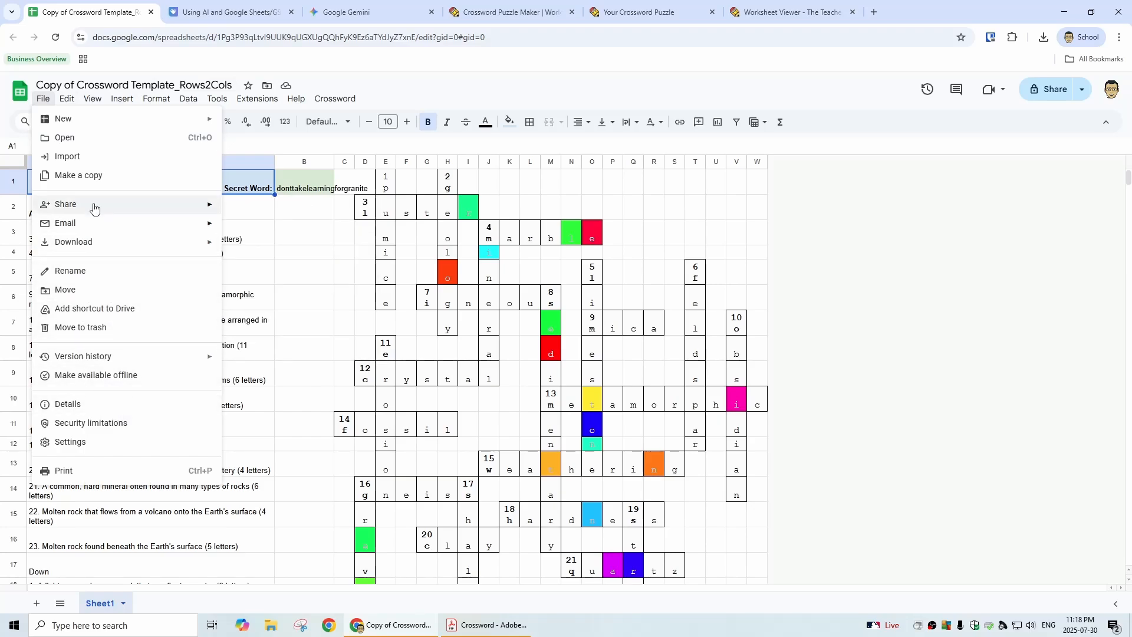
{"action": "left_click", "coordinate": [97, 181]}
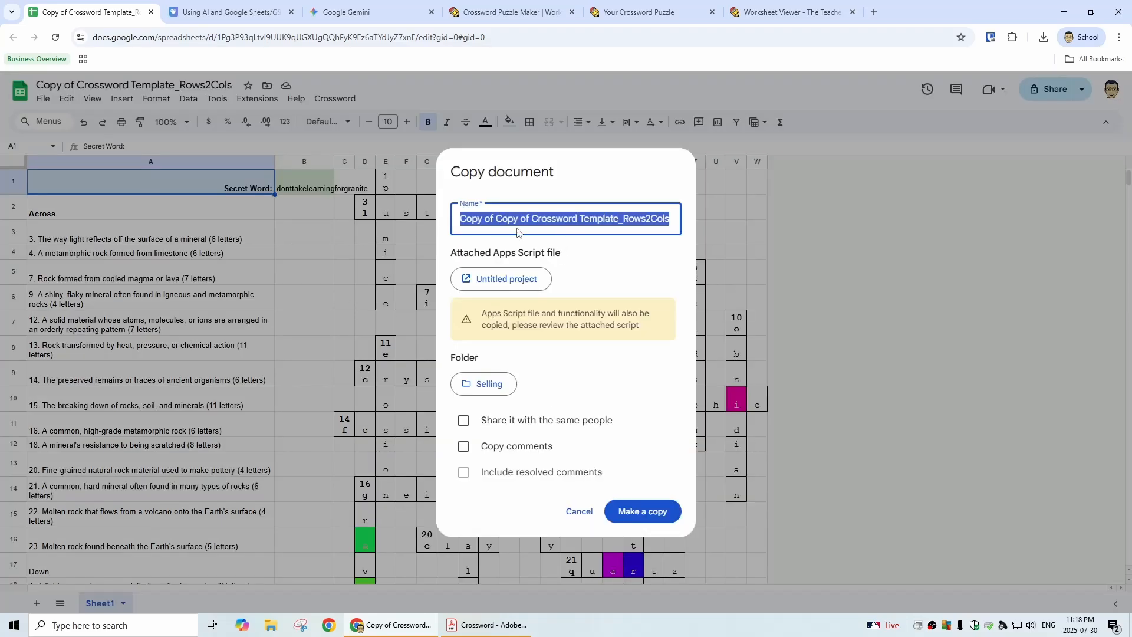
{"action": "left_click", "coordinate": [517, 228]}
{"action": "key", "text": "BackSpace"}
{"action": "key", "text": "BackSpace"}
{"action": "key", "text": "BackSpace"}
{"action": "key", "text": "BackSpace"}
{"action": "key", "text": "BackSpace"}
{"action": "key", "text": "BackSpace"}
{"action": "key", "text": "BackSpace"}
{"action": "key", "text": "BackSpace"}
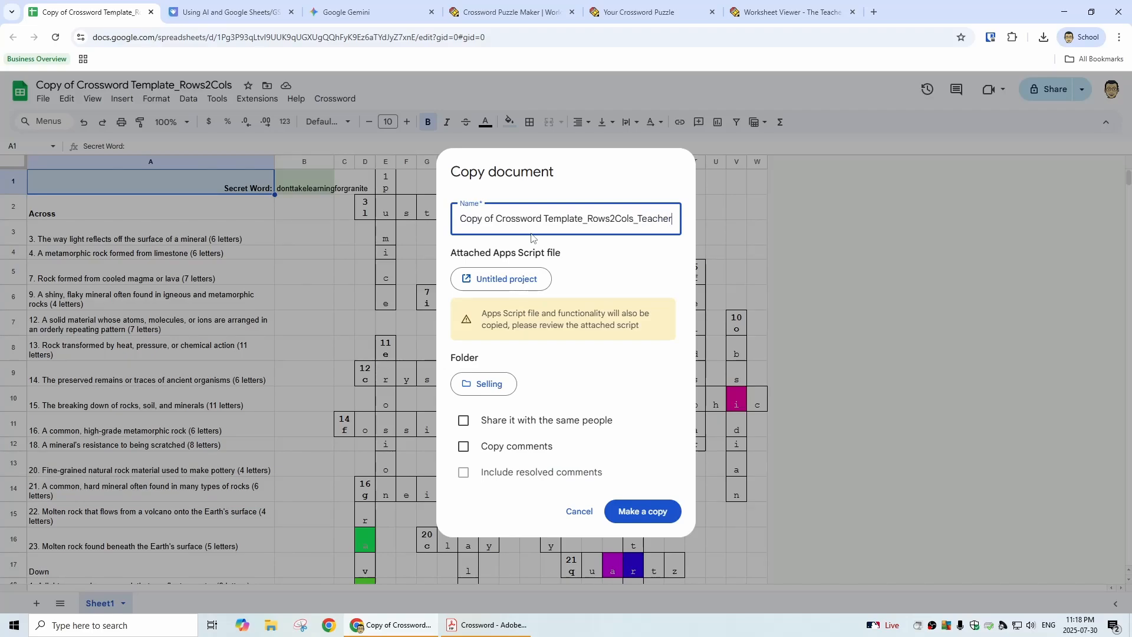
{"action": "left_click", "coordinate": [652, 511]}
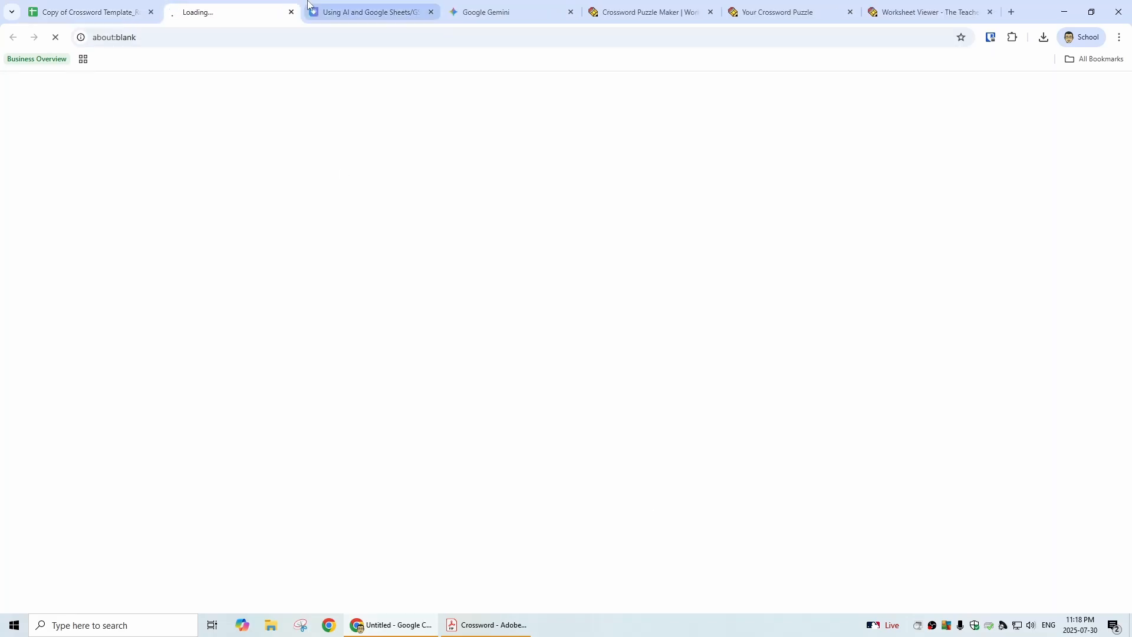
Step: Rename the original spreadsheet as Copy of Crossword Template_Rows2Cols_Student and run Make it Ready for Students on it
{"action": "left_click", "coordinate": [103, 12]}
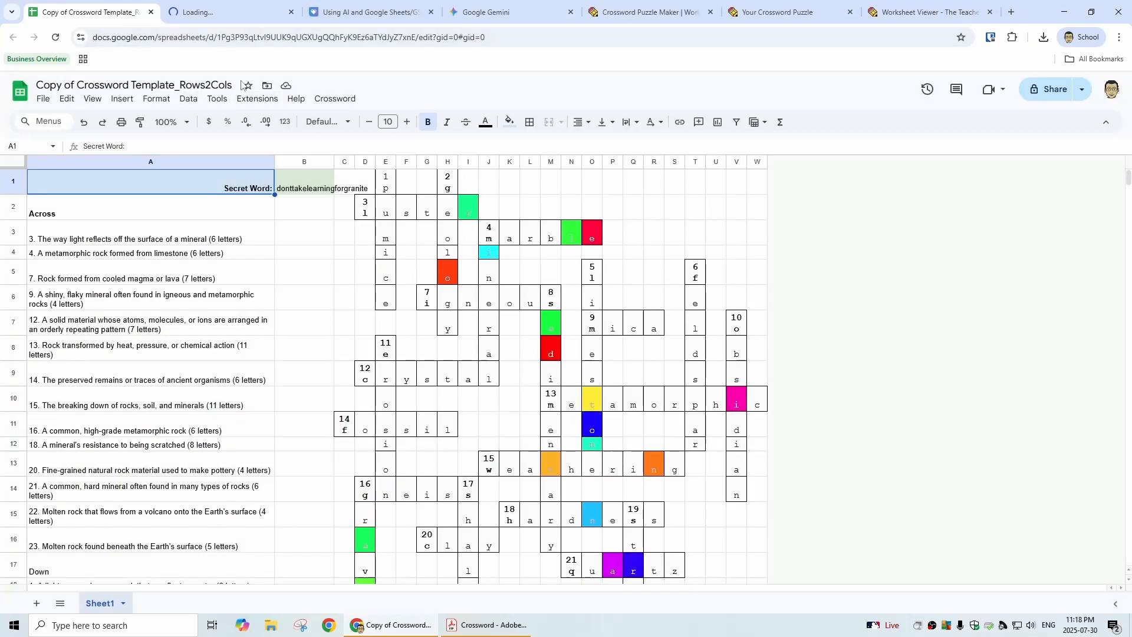
{"action": "type", "text": "_Student5"}
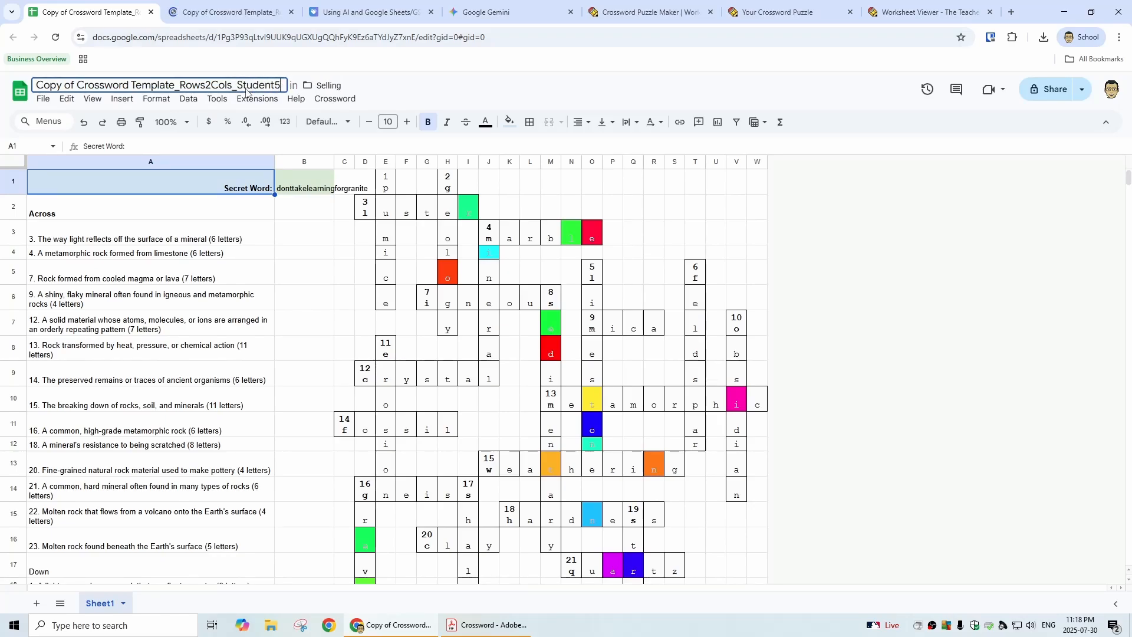
{"action": "key", "text": "BackSpace"}
{"action": "left_click", "coordinate": [301, 215]}
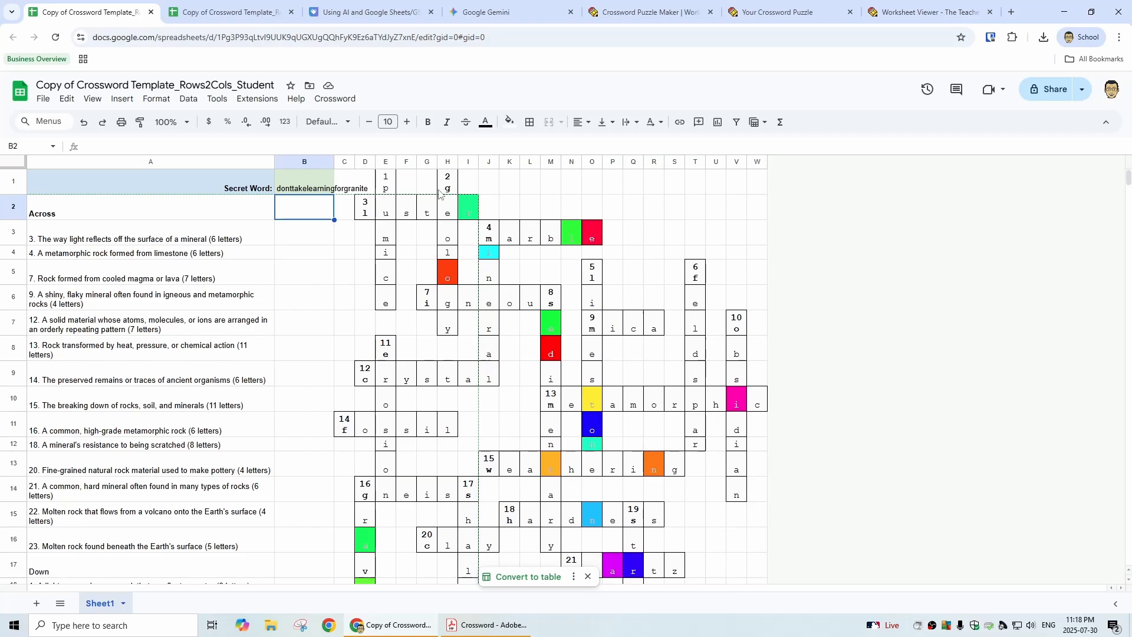
{"action": "left_click", "coordinate": [335, 98]}
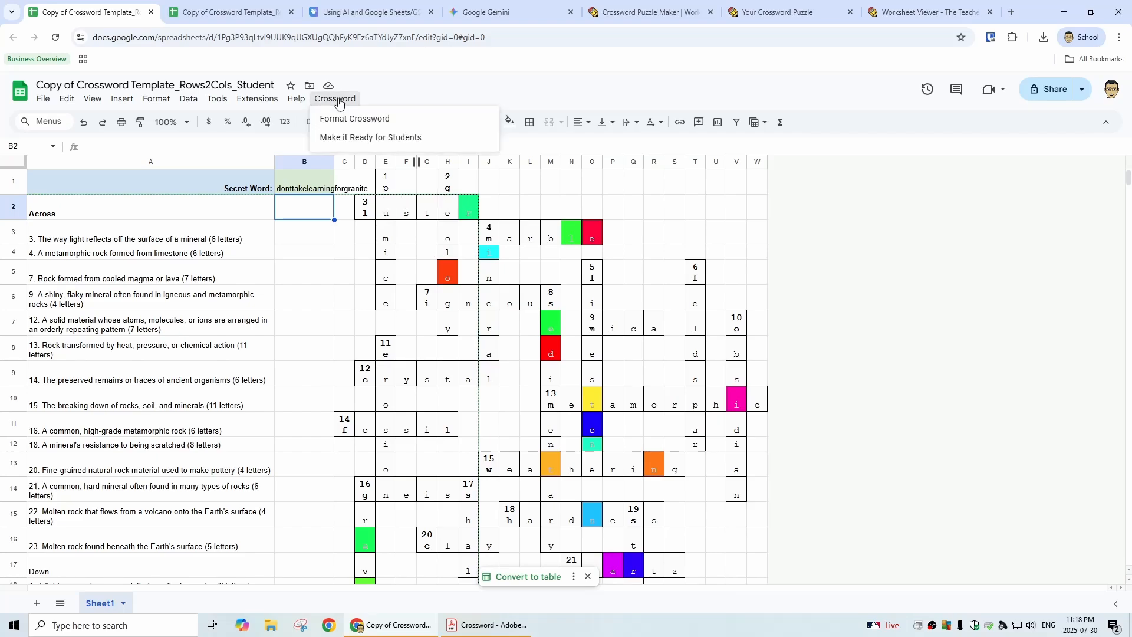
{"action": "left_click", "coordinate": [380, 141]}
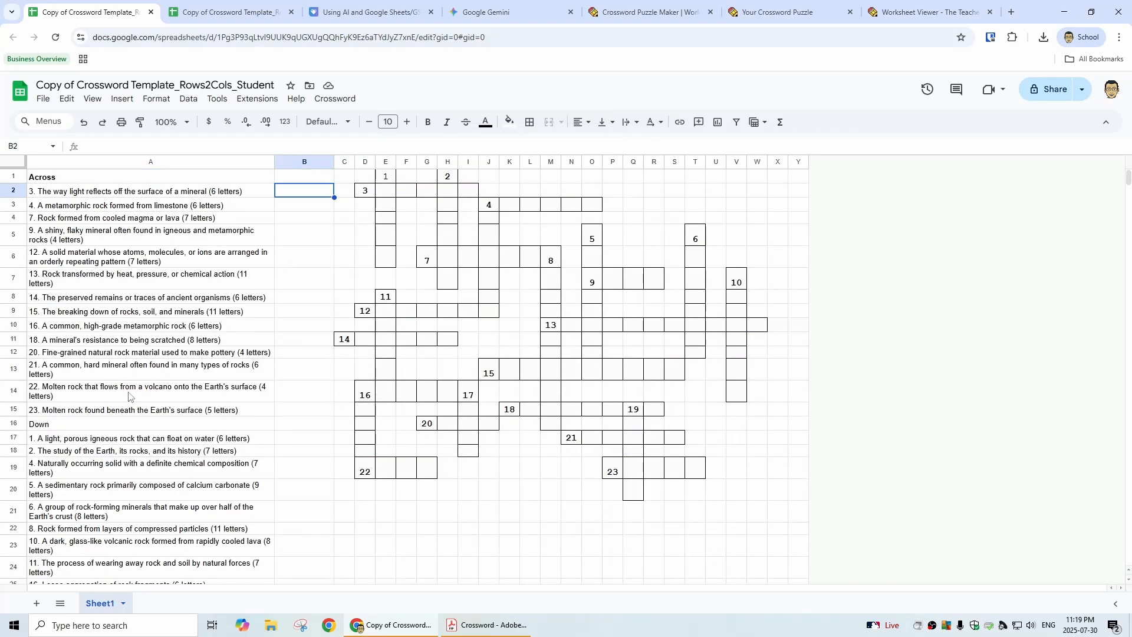
Step: Enter the answer luster for 3 Across, one letter per cell in D2:I2, and select its last letter
{"action": "left_click", "coordinate": [366, 190]}
{"action": "type", "text": "l"}
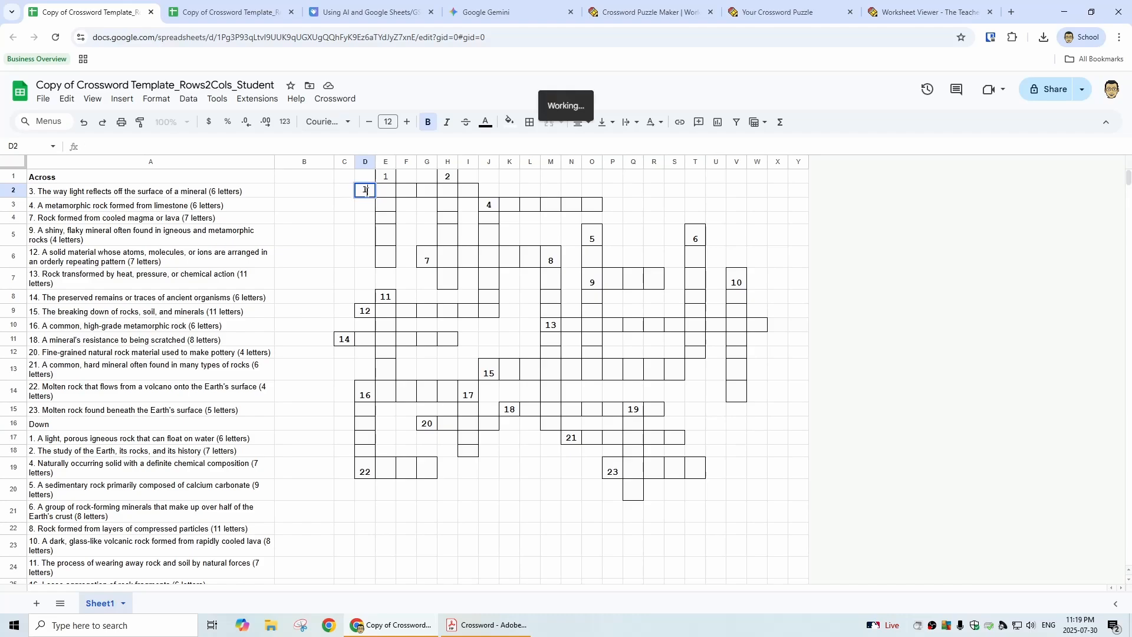
{"action": "key", "text": "Tab"}
{"action": "type", "text": "u"}
{"action": "key", "text": "Tab"}
{"action": "type", "text": "s"}
{"action": "key", "text": "Tab"}
{"action": "type", "text": "t"}
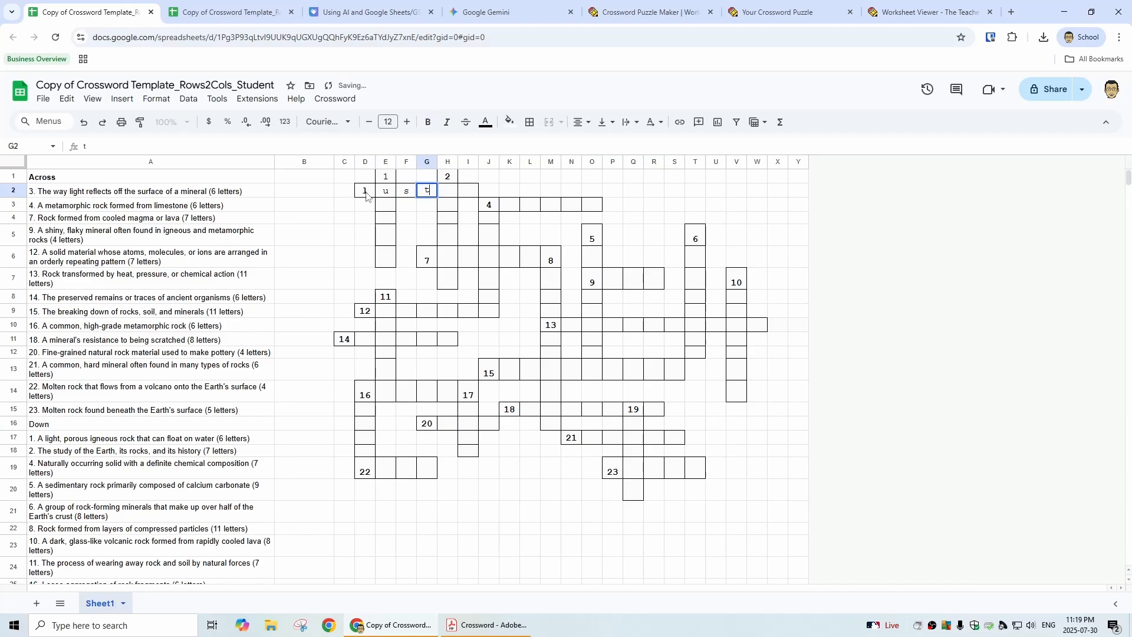
{"action": "key", "text": "Tab"}
{"action": "type", "text": "e"}
{"action": "key", "text": "Tab"}
{"action": "type", "text": "r"}
{"action": "key", "text": "Tab"}
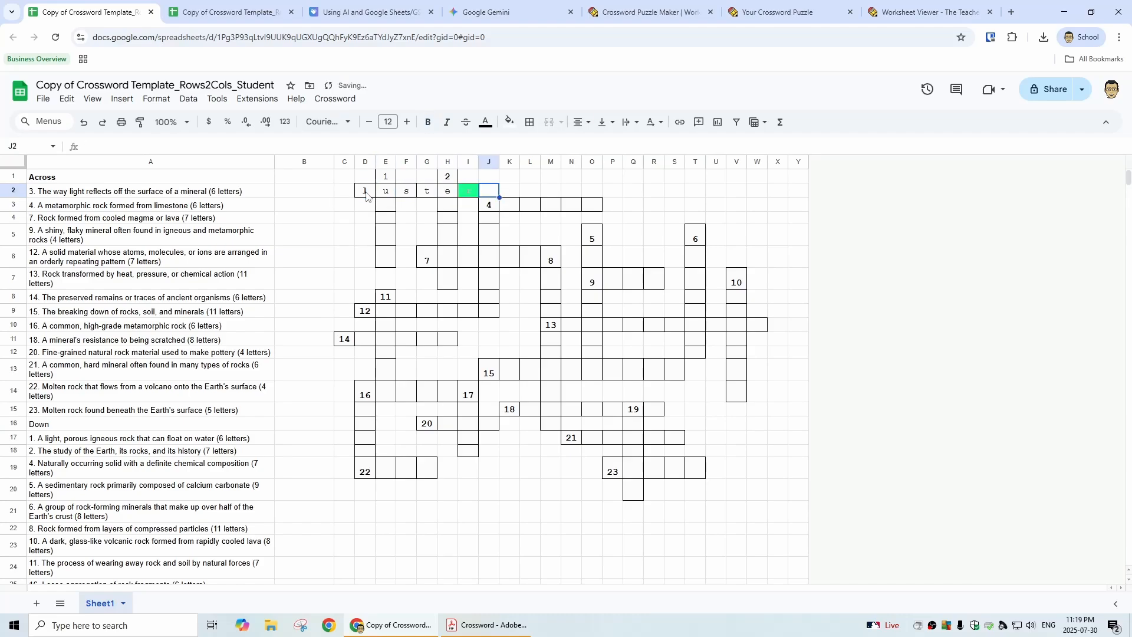
{"action": "key", "text": "shift+Tab"}
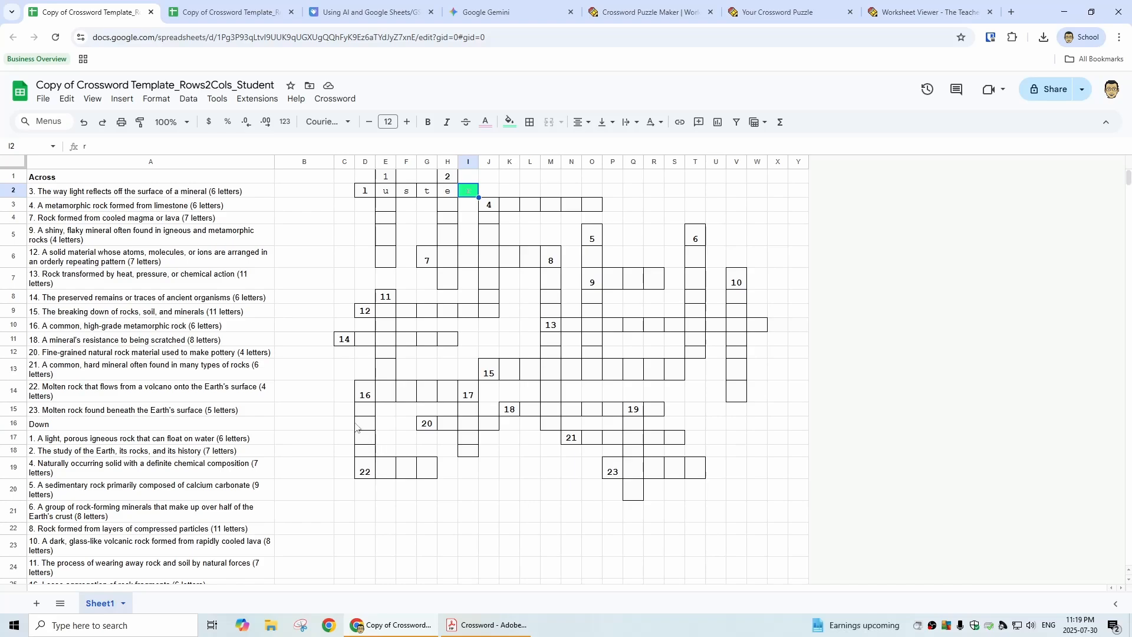
Step: Format the Across and Down headings in cells A1 and A16 as bold with font size 12
{"action": "left_click", "coordinate": [76, 425]}
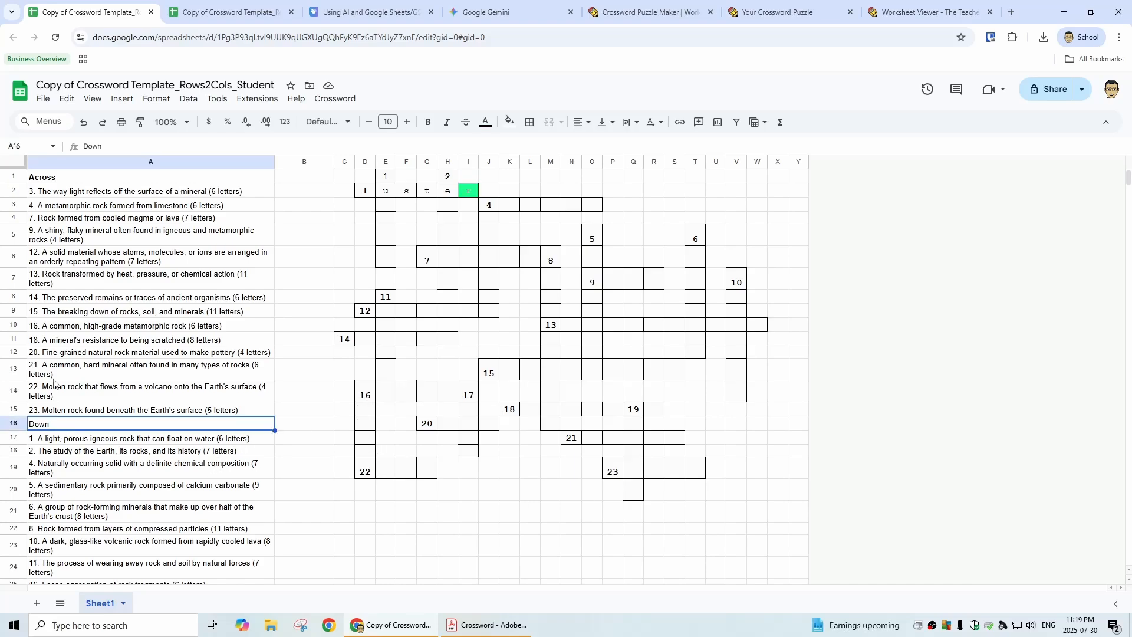
{"action": "left_click", "coordinate": [72, 178], "text": "ctrl"}
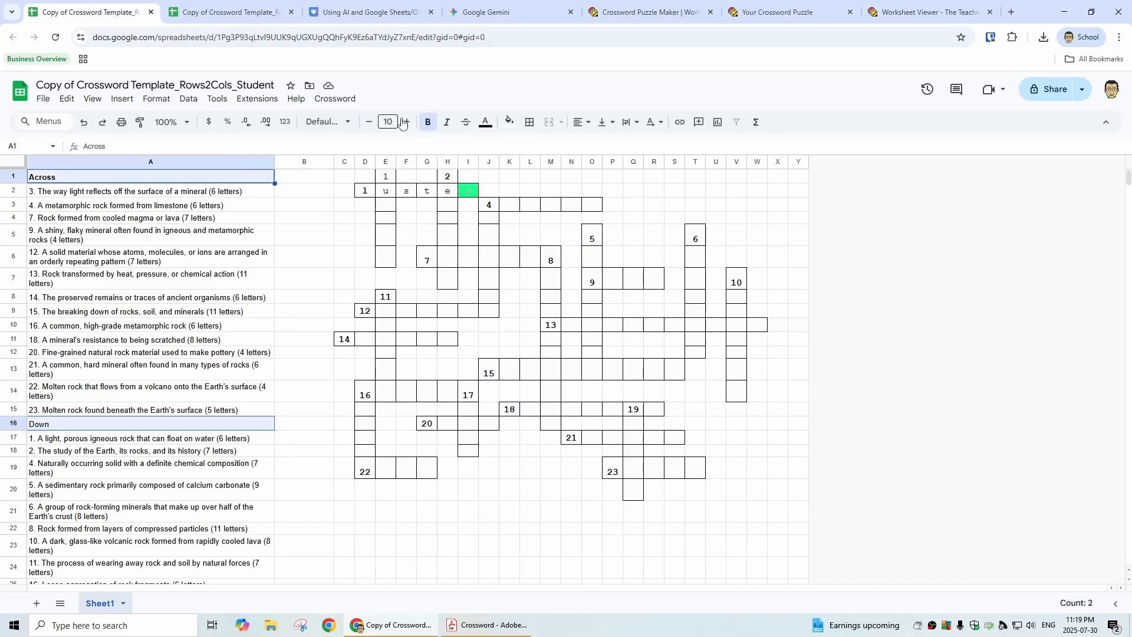
{"action": "left_click", "coordinate": [428, 122]}
{"action": "left_click", "coordinate": [428, 122]}
{"action": "left_click", "coordinate": [407, 122]}
{"action": "left_click", "coordinate": [407, 122]}
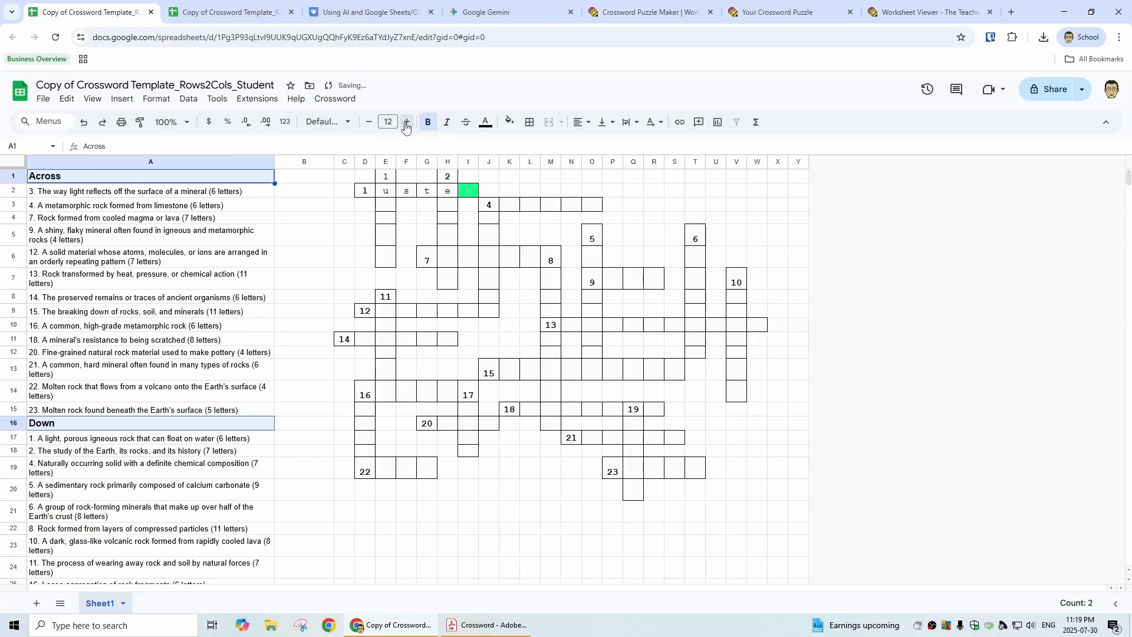
{"action": "left_click", "coordinate": [301, 182]}
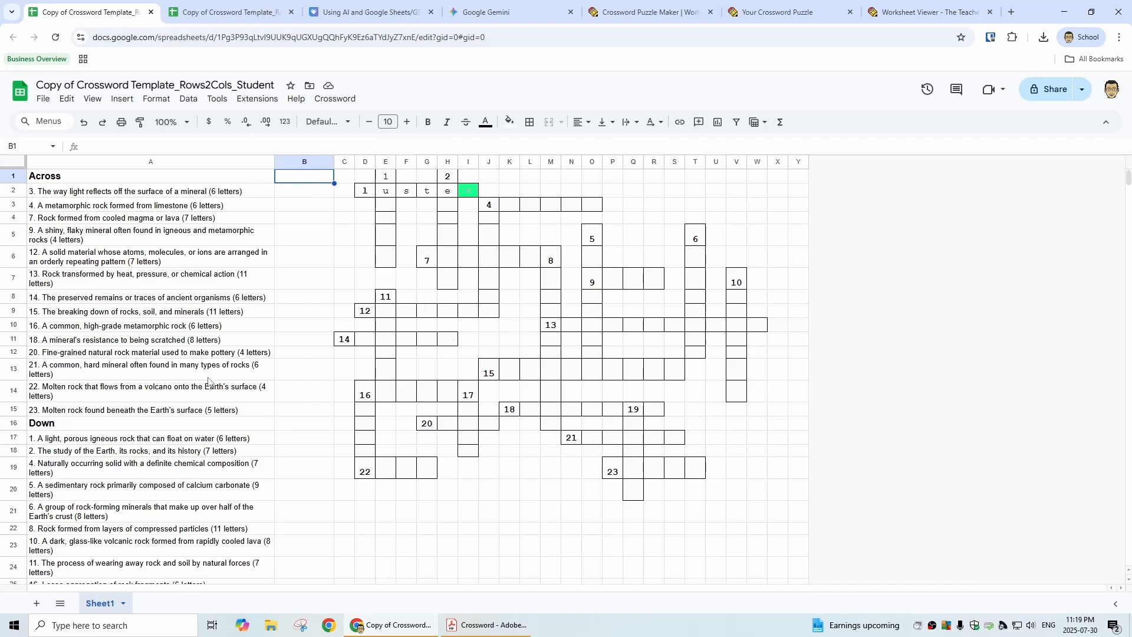
{"action": "scroll", "coordinate": [328, 457], "scroll_direction": "down", "scroll_amount": 4}
{"action": "scroll", "coordinate": [309, 454], "scroll_direction": "up", "scroll_amount": 4}
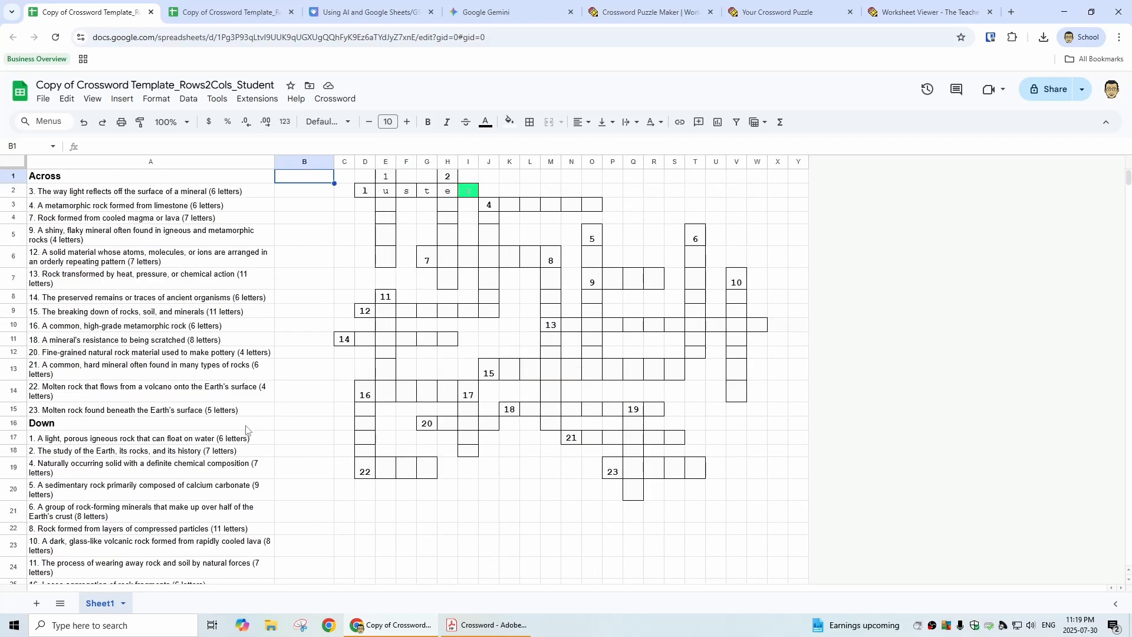